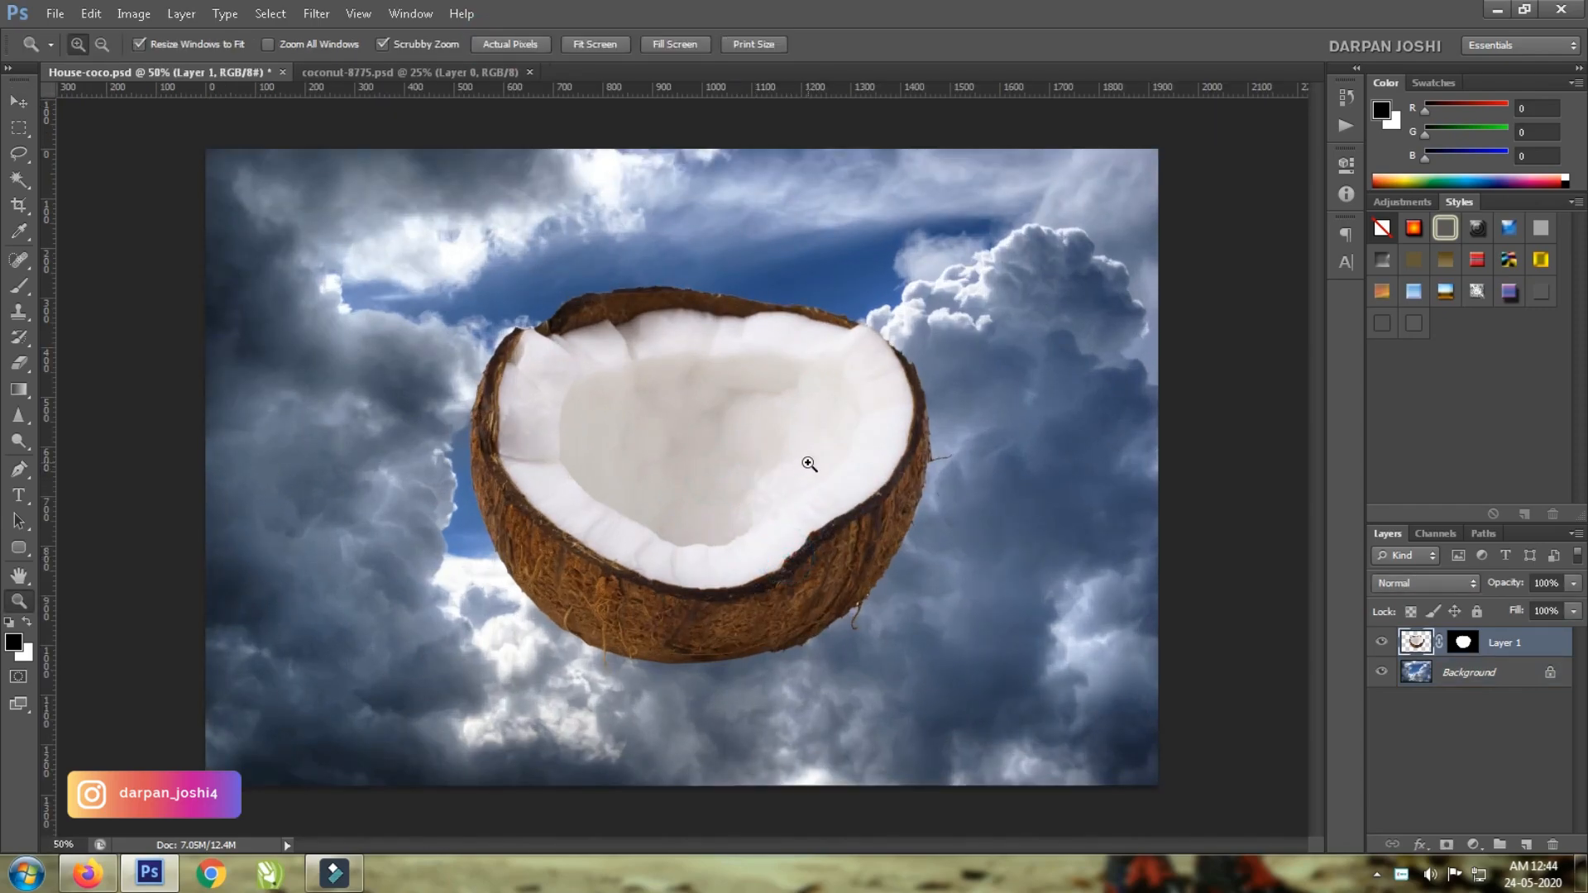
On a new layer, trace a closed Pen path along the coconut's lower shell and out around it, and convert it to a selection.
{"action": "left_click", "coordinate": [889, 512]}
{"action": "left_click", "coordinate": [1526, 844]}
{"action": "key", "text": "p"}
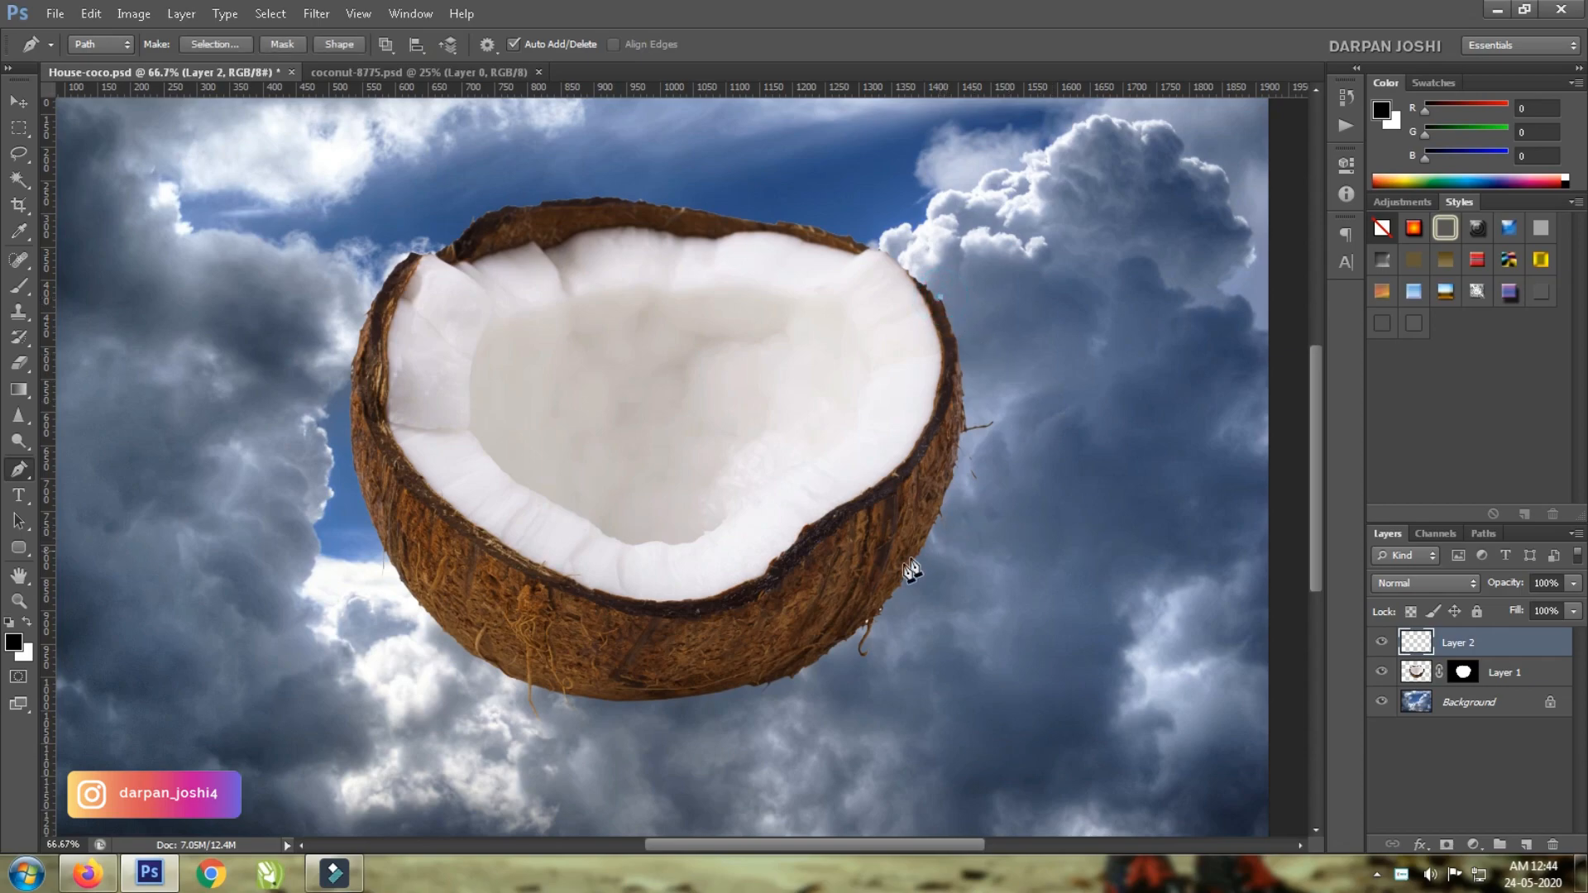
{"action": "left_click_drag", "start_coordinate": [885, 593], "coordinate": [784, 683]}
{"action": "left_click_drag", "start_coordinate": [485, 645], "coordinate": [365, 577]}
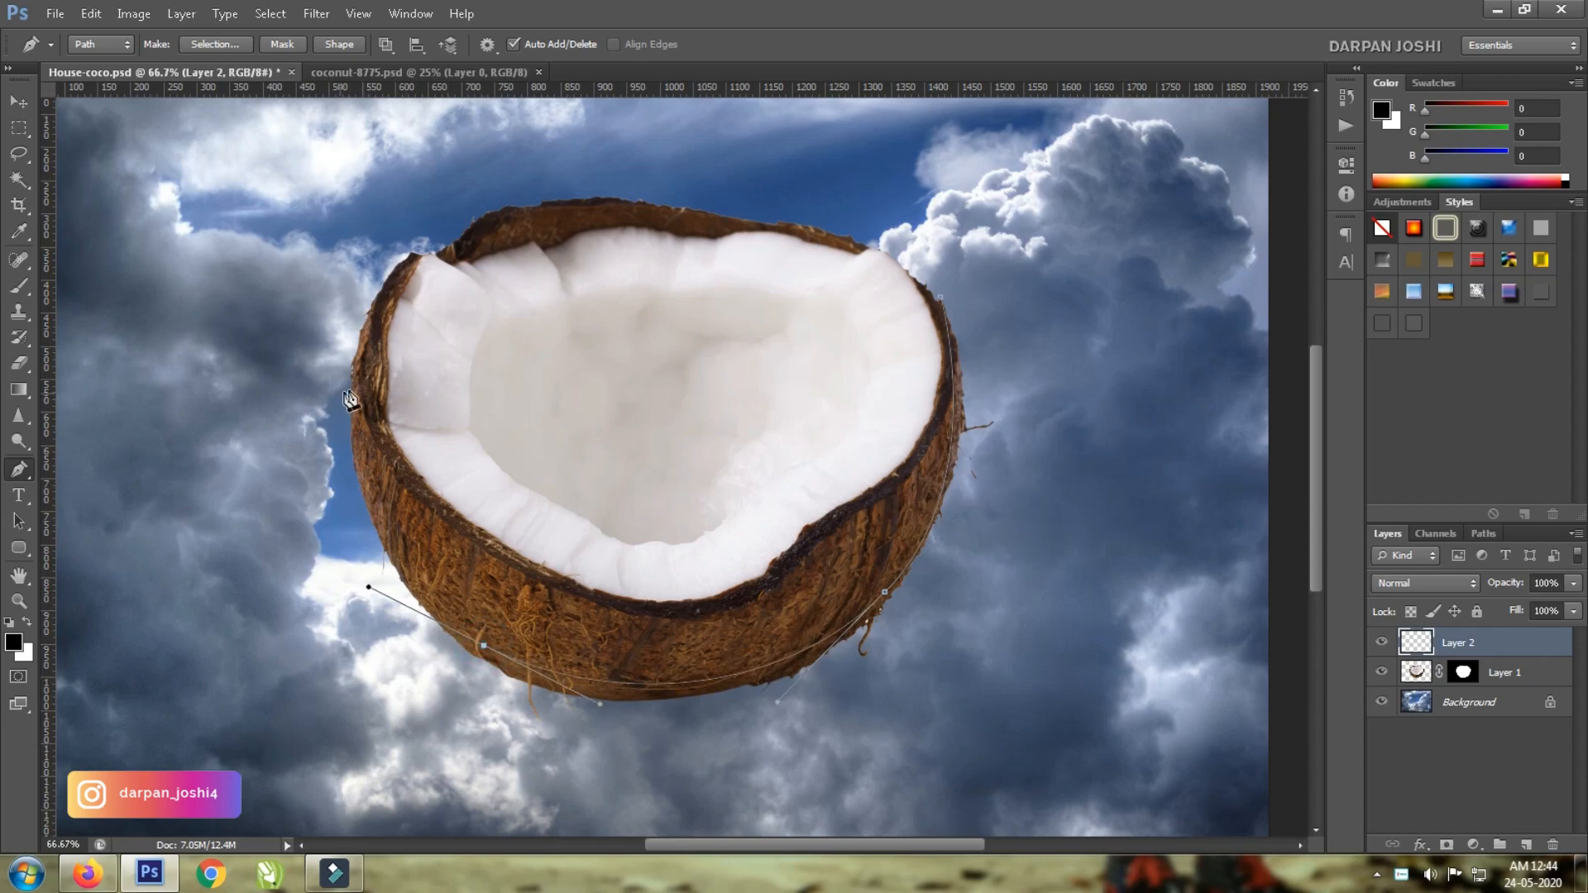
{"action": "left_click_drag", "start_coordinate": [361, 385], "coordinate": [364, 350]}
{"action": "left_click", "coordinate": [401, 269]}
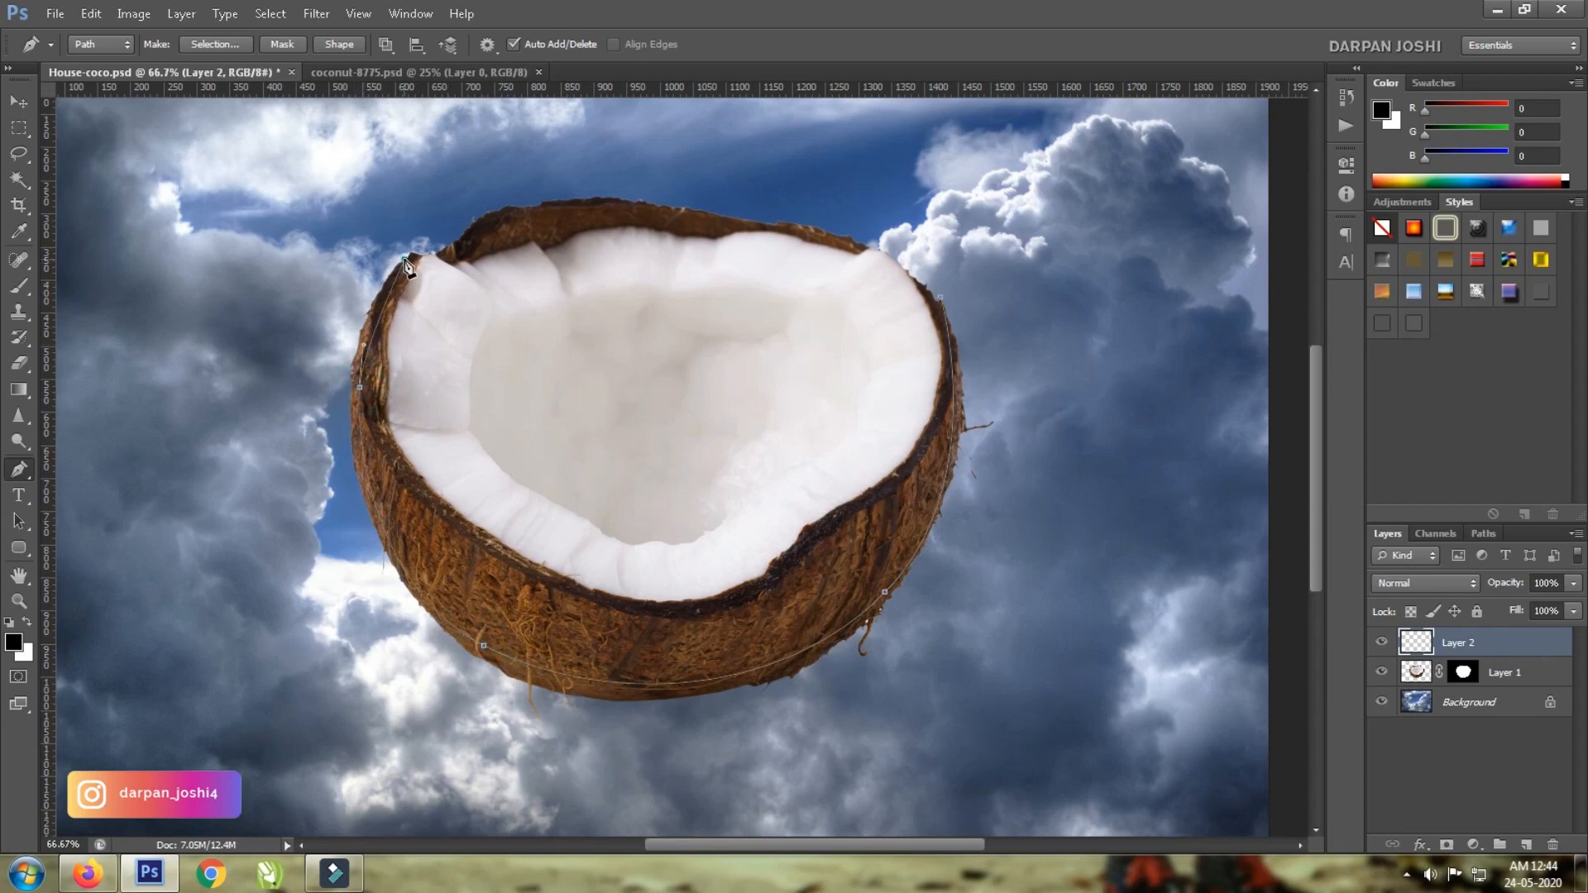
{"action": "left_click_drag", "start_coordinate": [258, 536], "coordinate": [282, 606]}
{"action": "left_click_drag", "start_coordinate": [611, 753], "coordinate": [834, 723]}
{"action": "left_click", "coordinate": [940, 296]}
{"action": "key", "text": "ctrl+Return"}
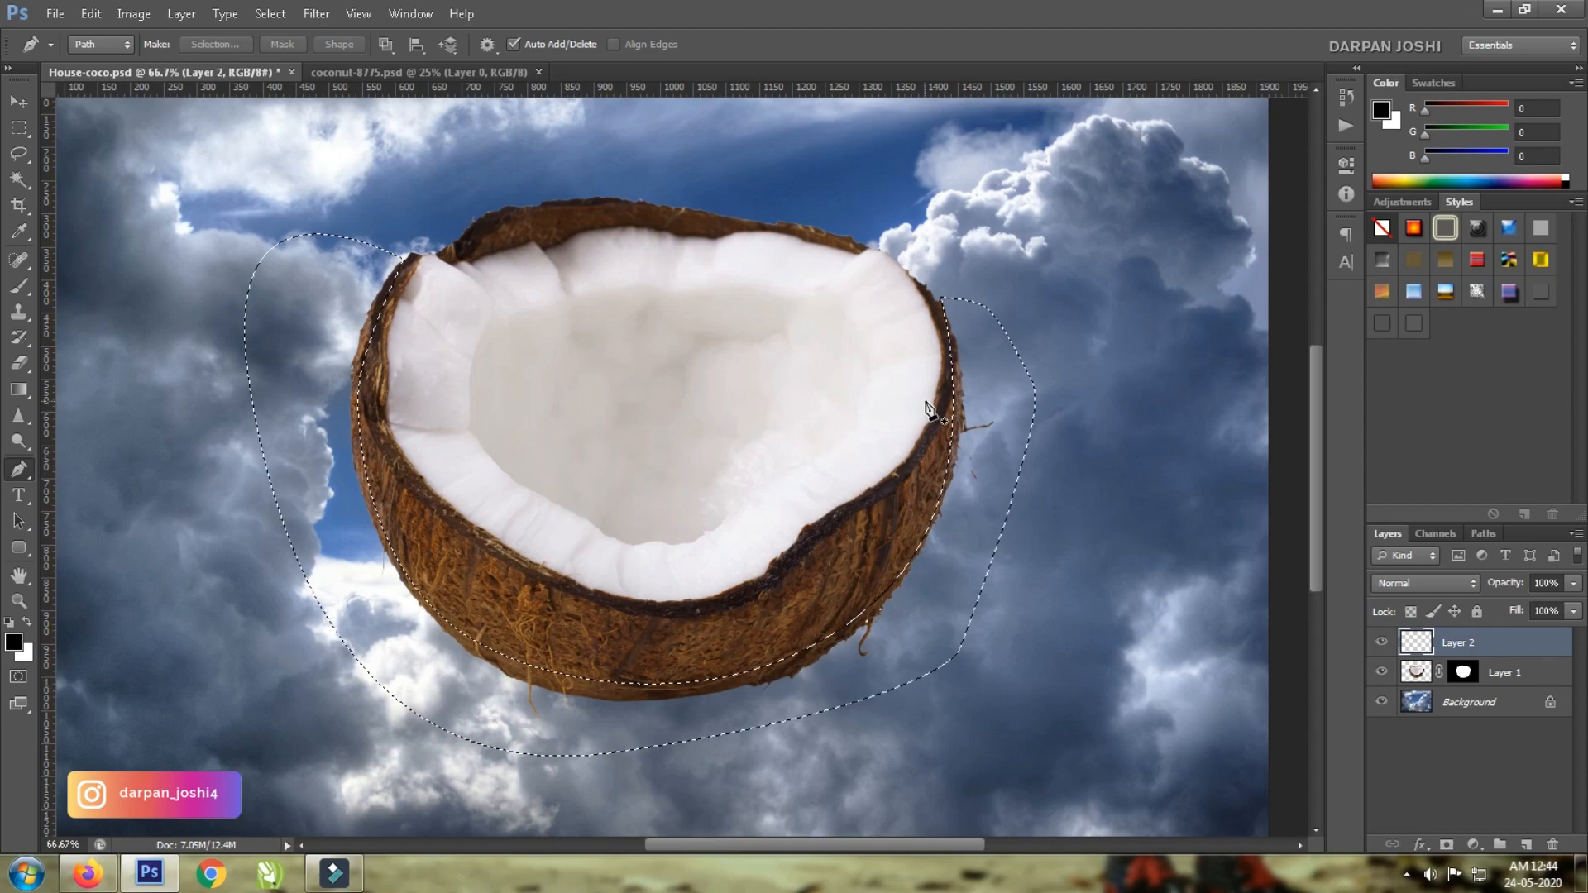
Feather the selection around the shell, fill it twice with black, and deselect.
{"action": "key", "text": "shift+F6"}
{"action": "key", "text": "Return"}
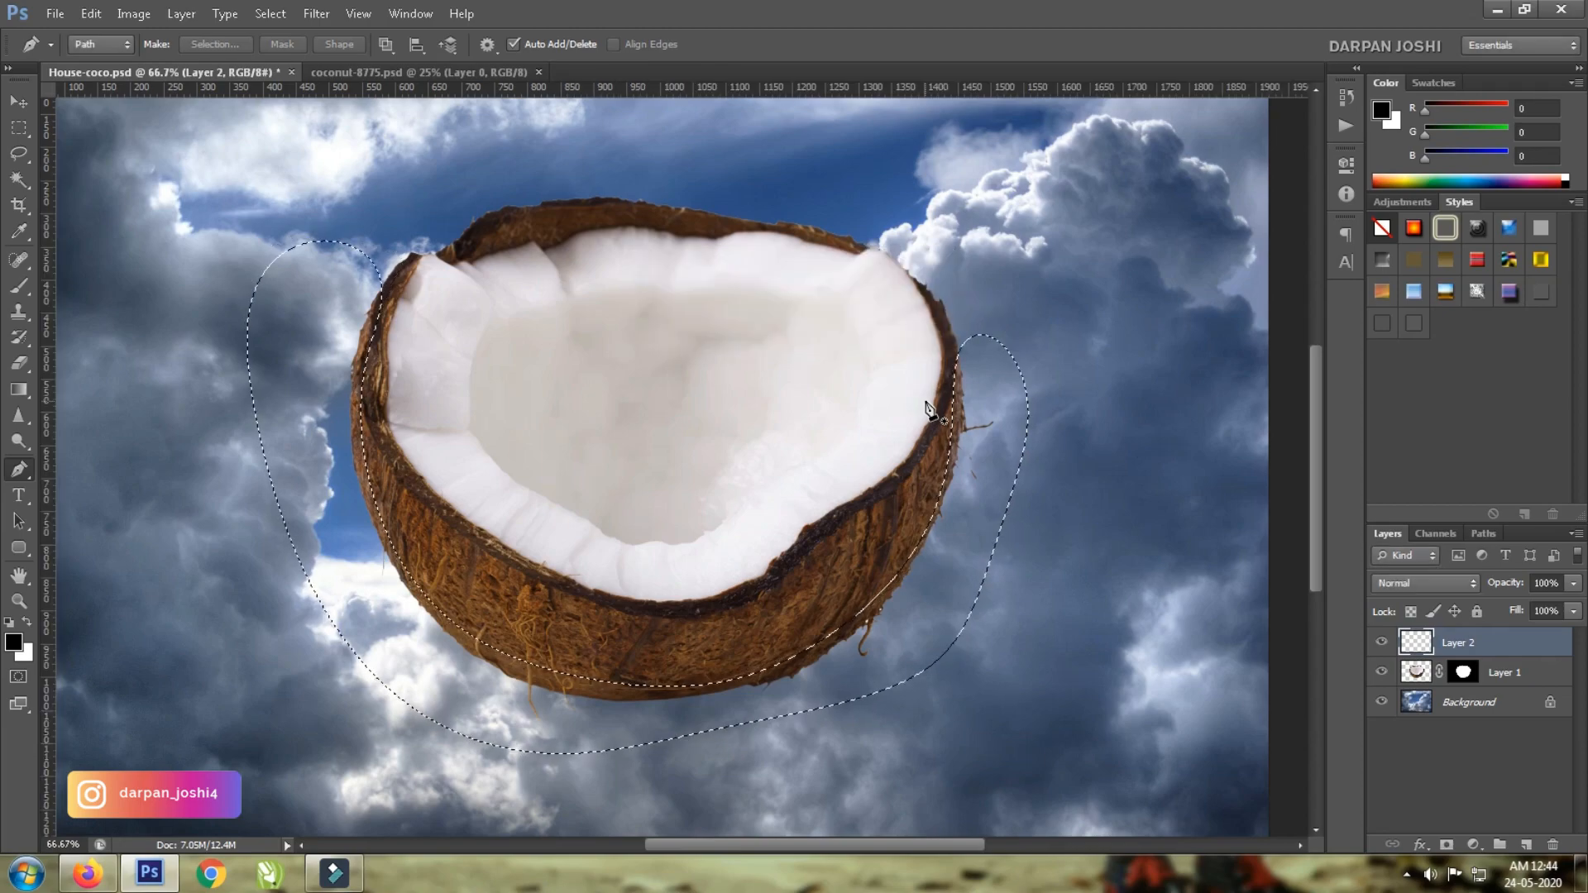
{"action": "left_click", "coordinate": [27, 622]}
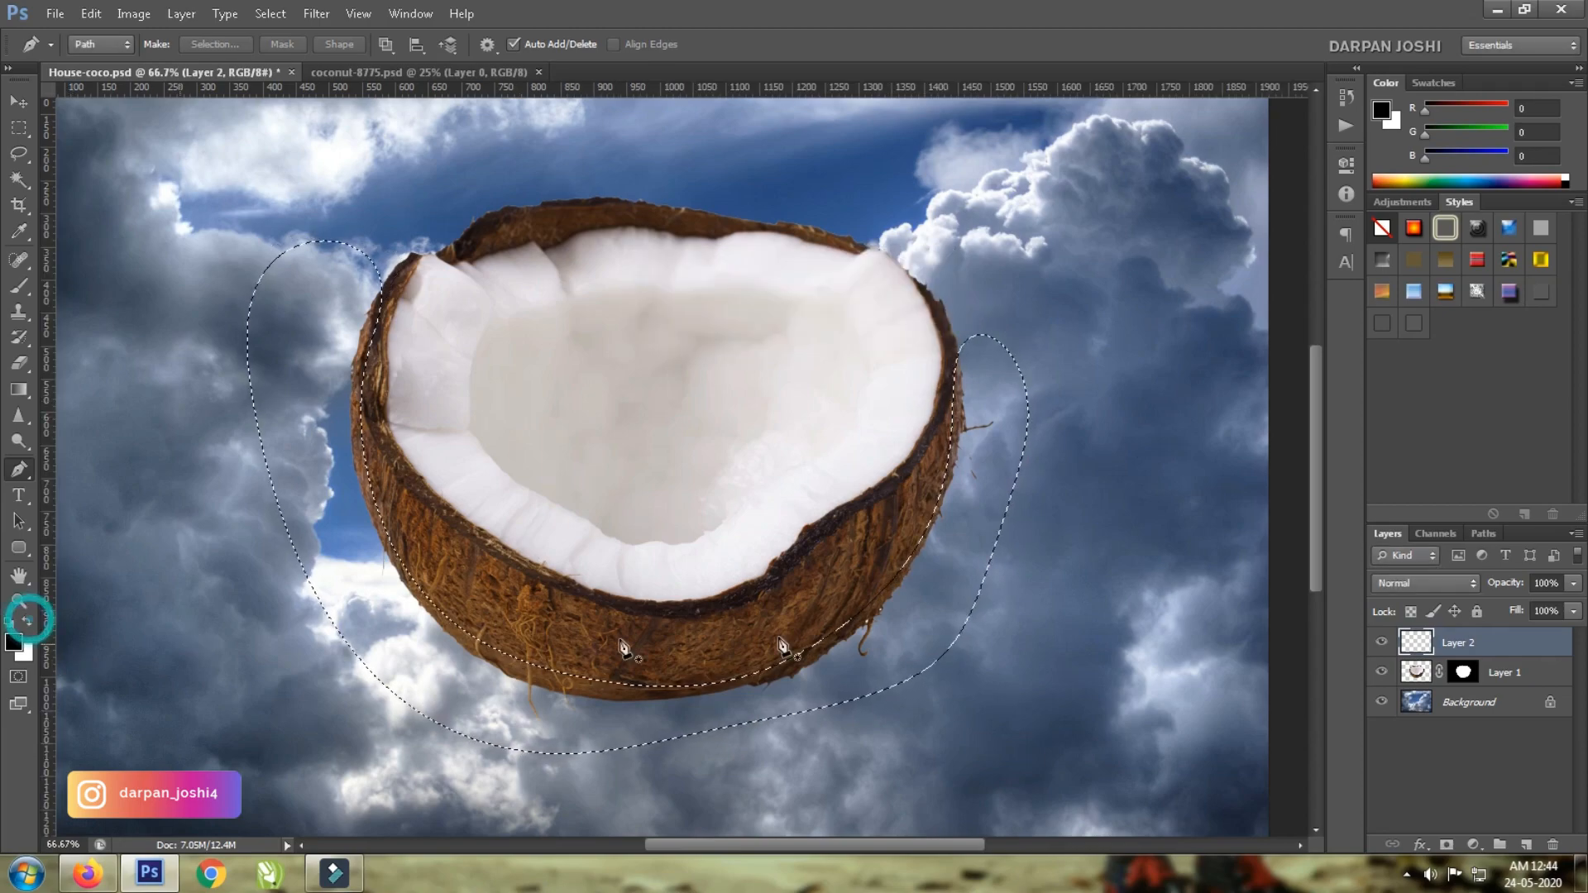
{"action": "key", "text": "alt+BackSpace"}
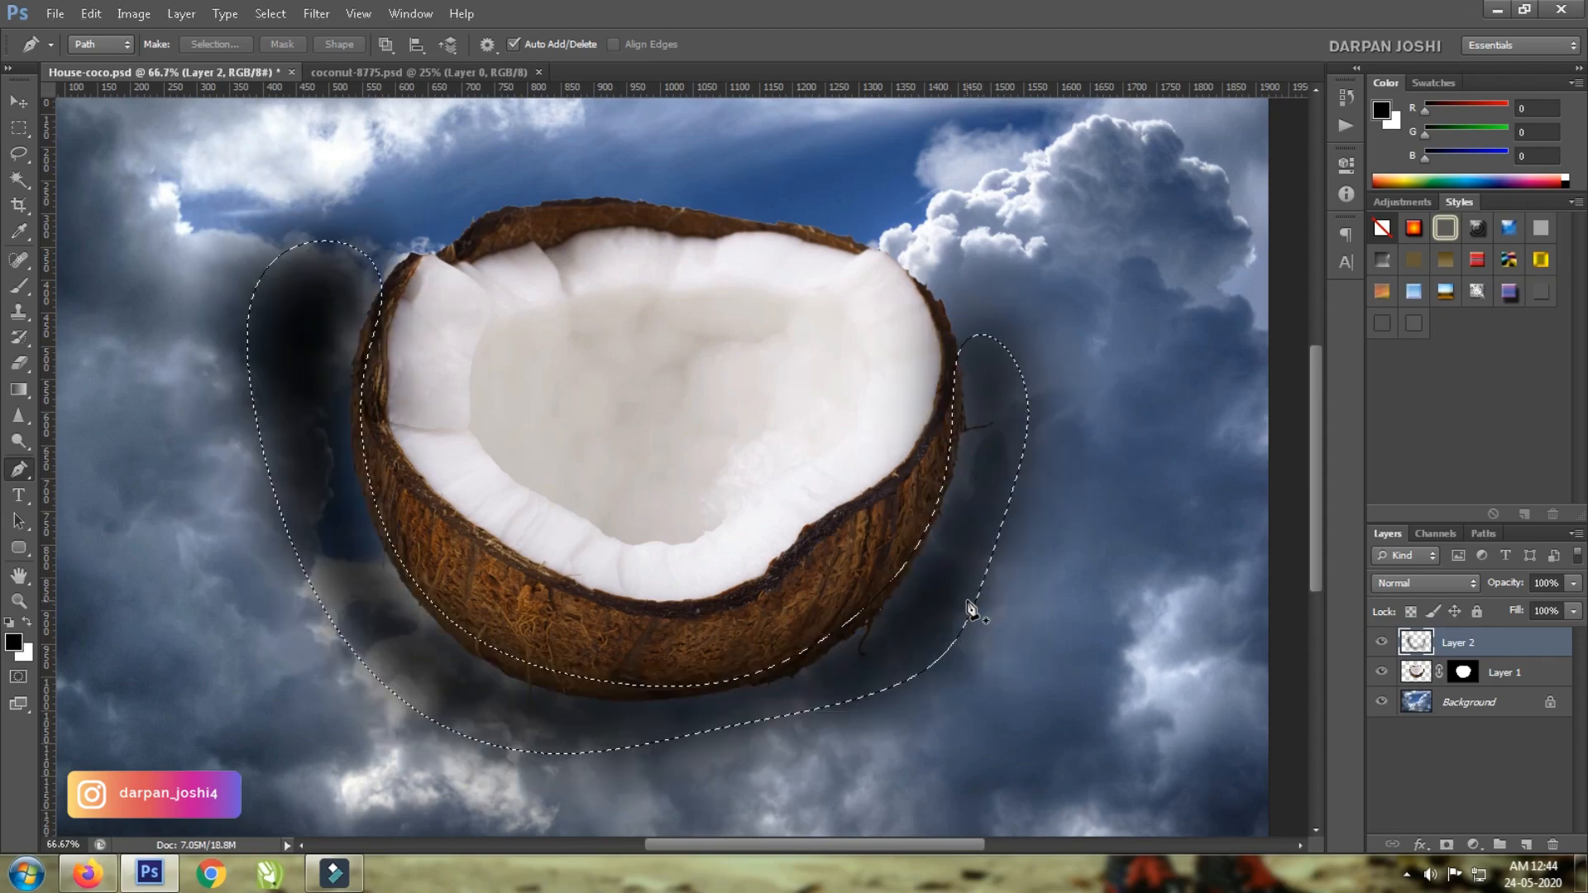
{"action": "key", "text": "alt+BackSpace"}
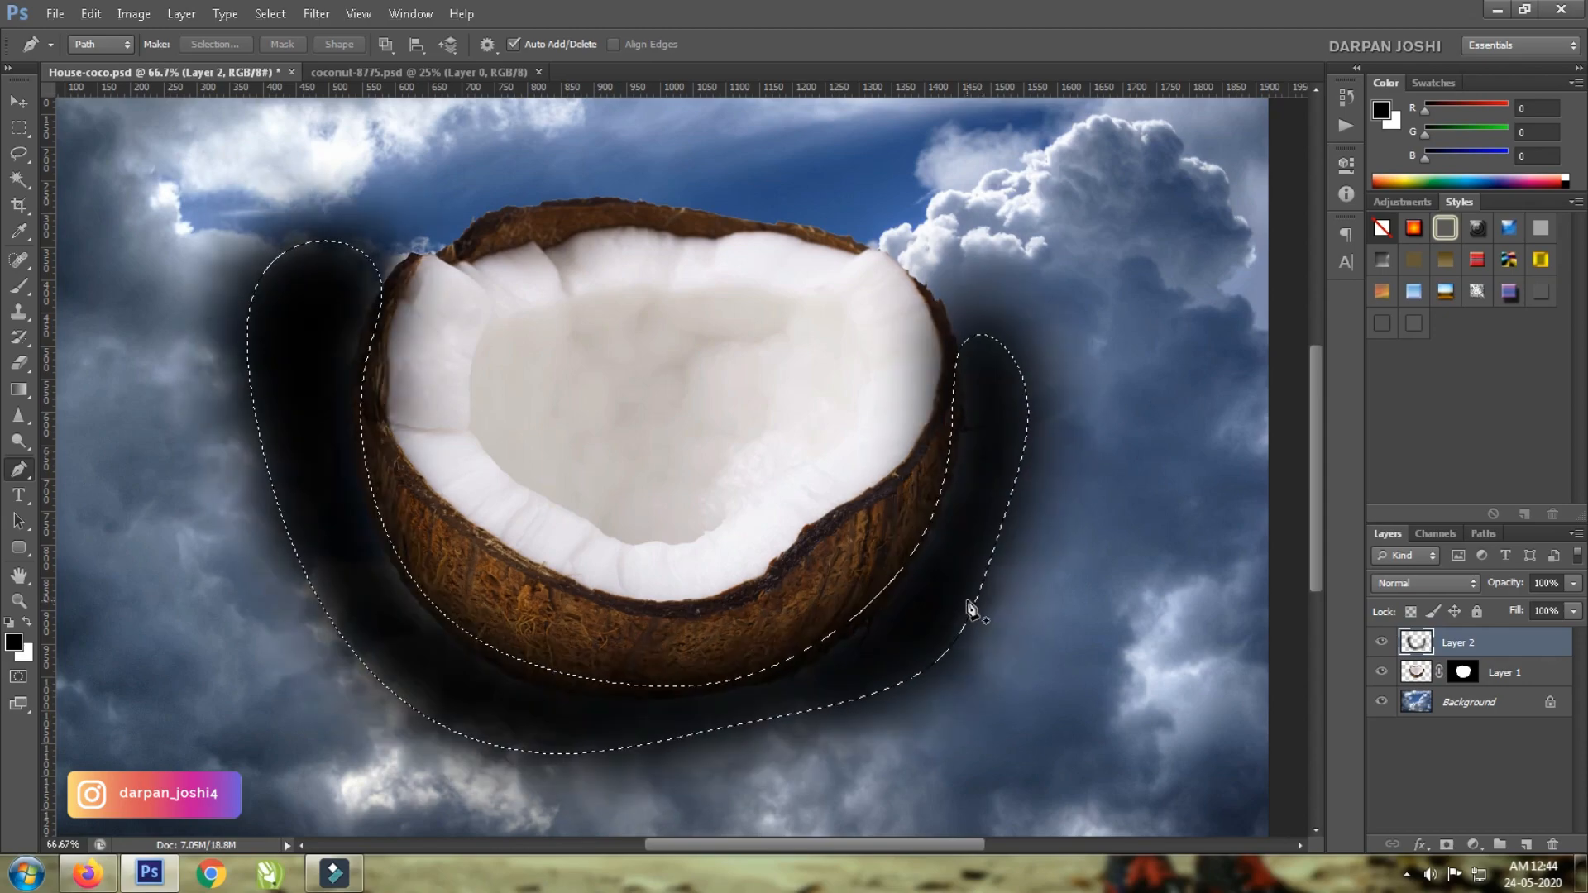
{"action": "key", "text": "m"}
{"action": "key", "text": "ctrl+d"}
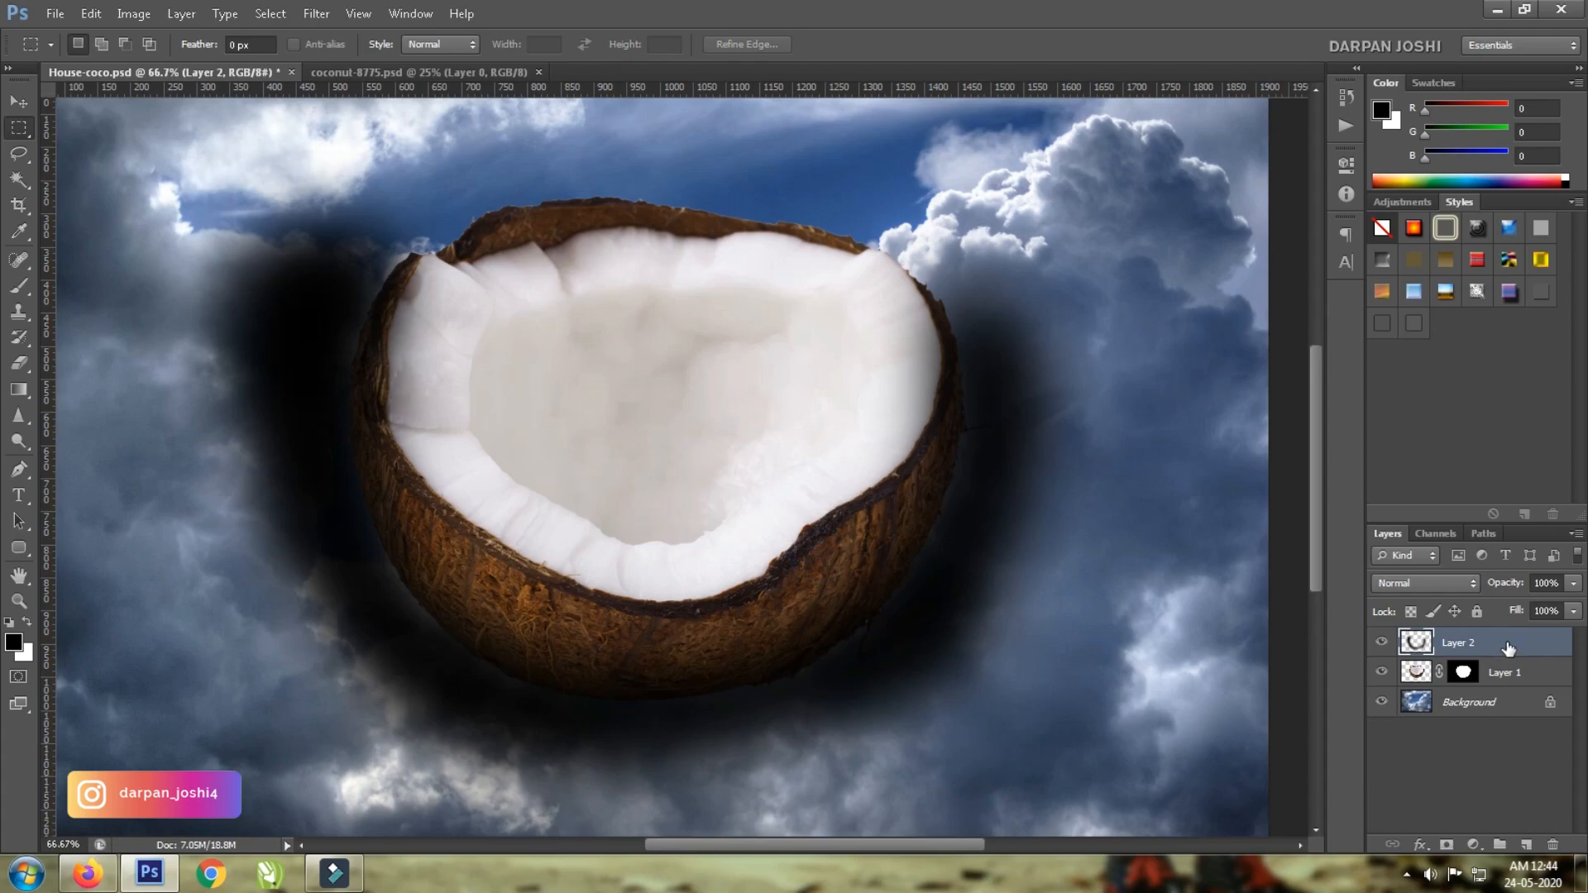
Clip the black shading layer to the coconut layer and set its opacity to 74%.
{"action": "right_click", "coordinate": [1508, 649]}
{"action": "left_click", "coordinate": [1356, 411]}
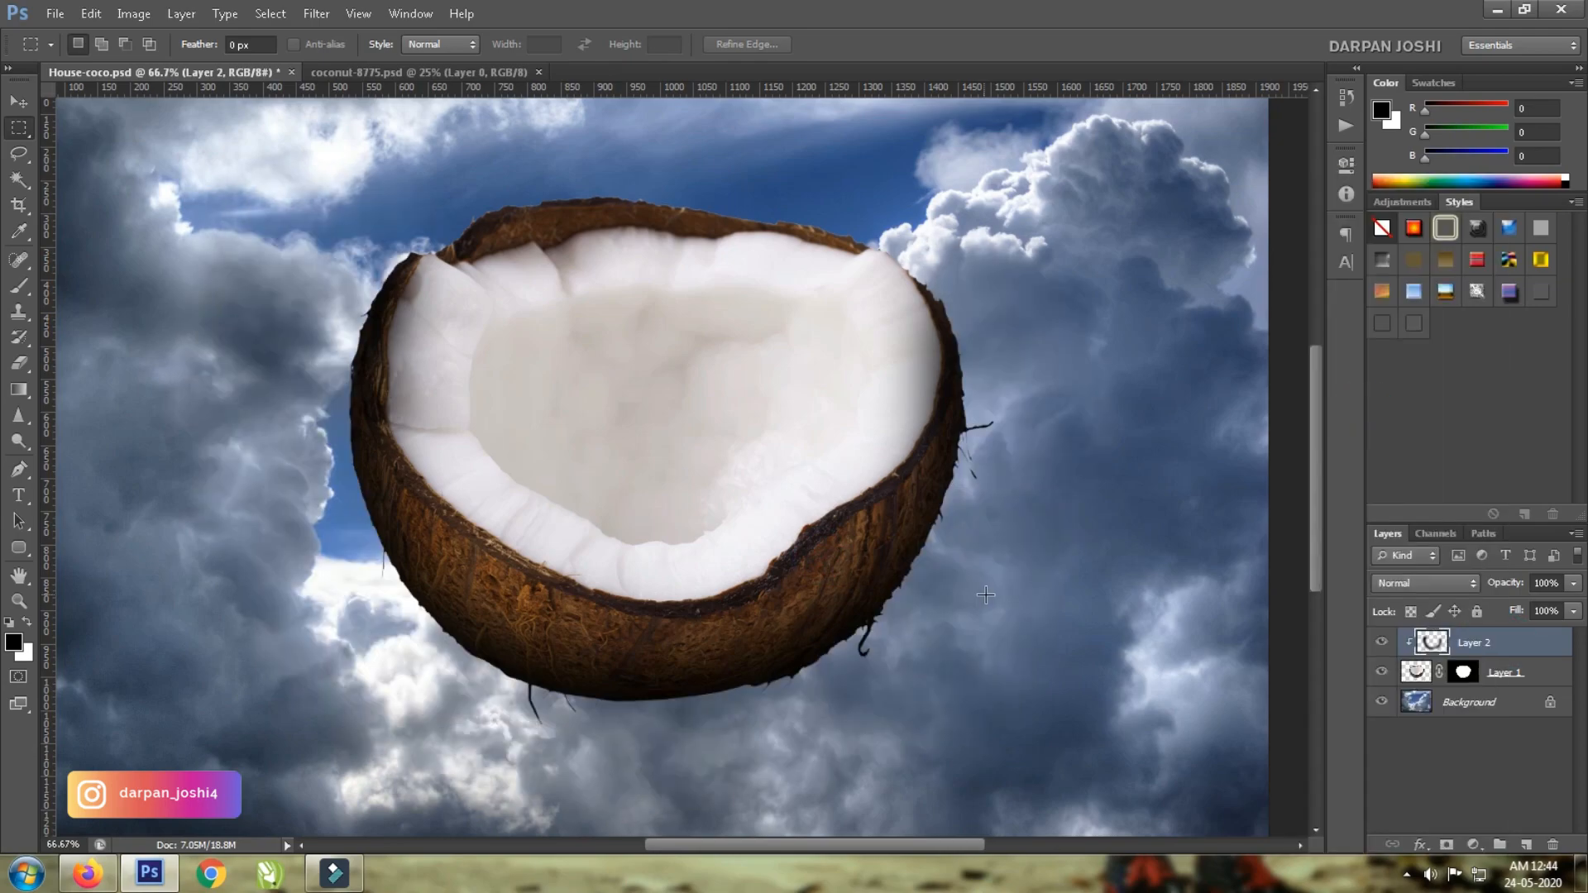
{"action": "left_click", "coordinate": [1574, 583]}
{"action": "left_click_drag", "start_coordinate": [1550, 603], "coordinate": [1540, 604]}
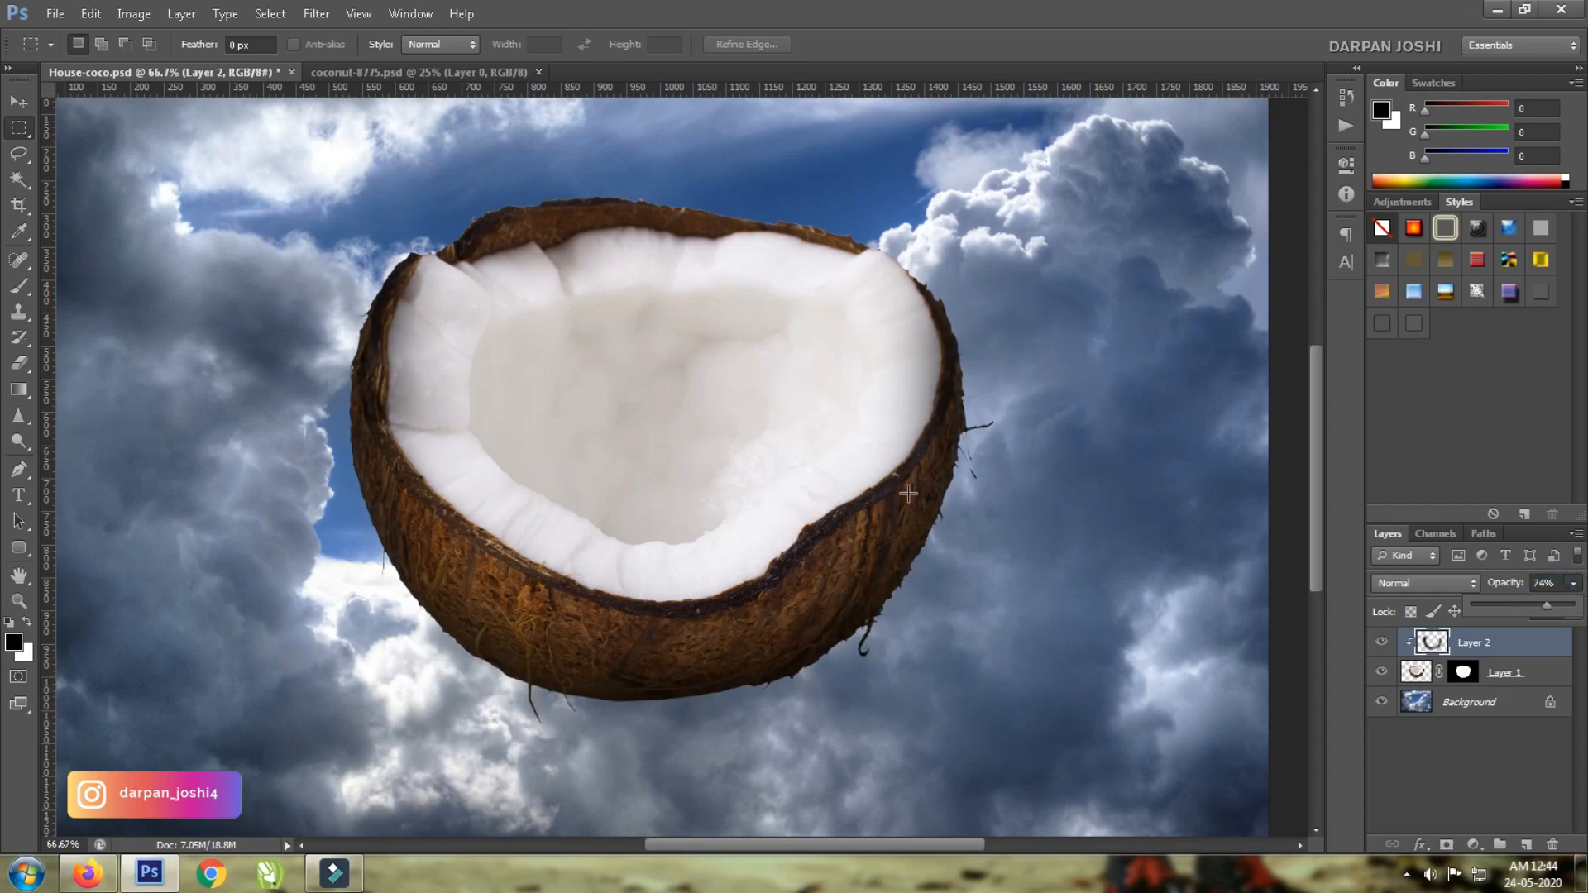
Trace the coconut's rim around the white flesh with the Pen tool and convert the path to a selection.
{"action": "key", "text": "p"}
{"action": "left_click", "coordinate": [910, 272]}
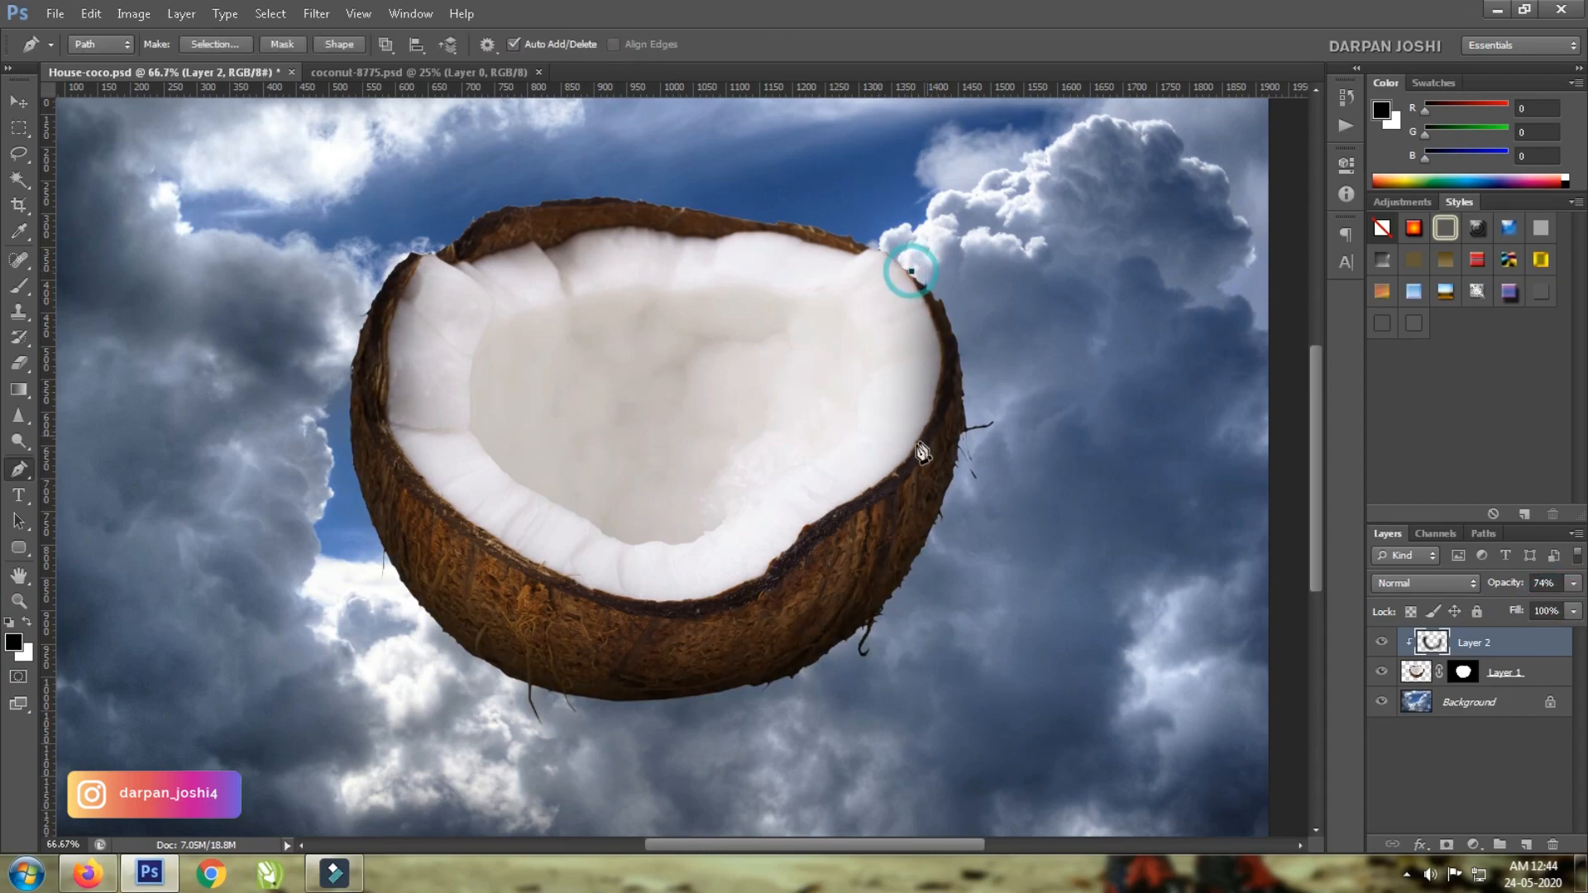
{"action": "left_click_drag", "start_coordinate": [895, 478], "coordinate": [806, 586]}
{"action": "left_click_drag", "start_coordinate": [686, 618], "coordinate": [533, 572]}
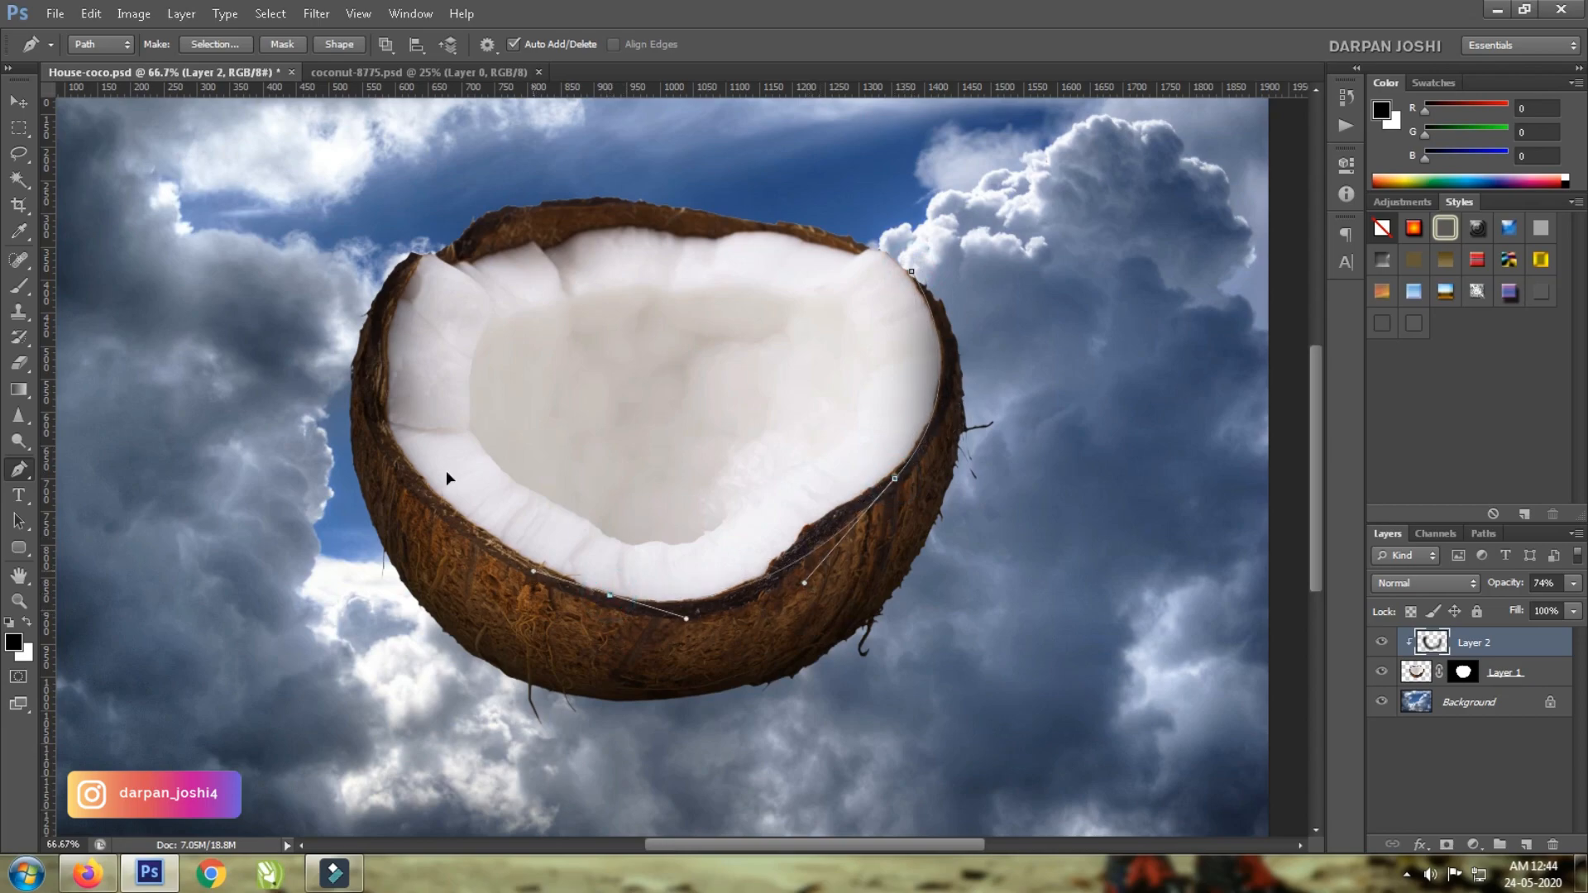
{"action": "left_click_drag", "start_coordinate": [402, 458], "coordinate": [394, 440]}
{"action": "left_click_drag", "start_coordinate": [486, 157], "coordinate": [488, 157]}
{"action": "left_click_drag", "start_coordinate": [910, 271], "coordinate": [947, 354]}
{"action": "key", "text": "ctrl+Return"}
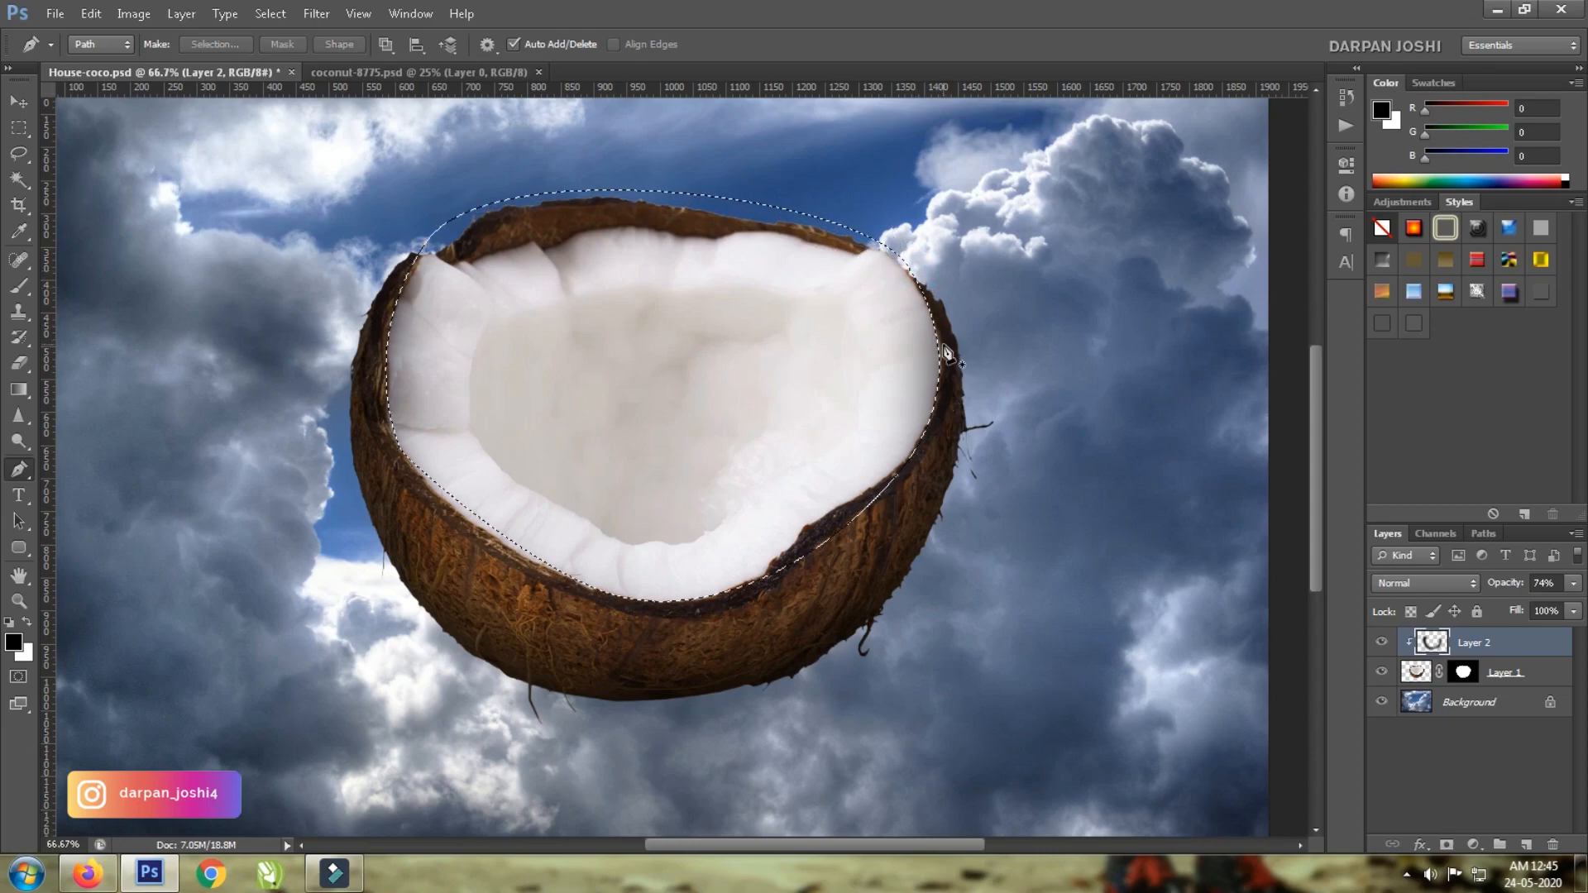
Feather the rim selection, delete the black shading over the white flesh, and deselect.
{"action": "key", "text": "shift+F6"}
{"action": "key", "text": "Return"}
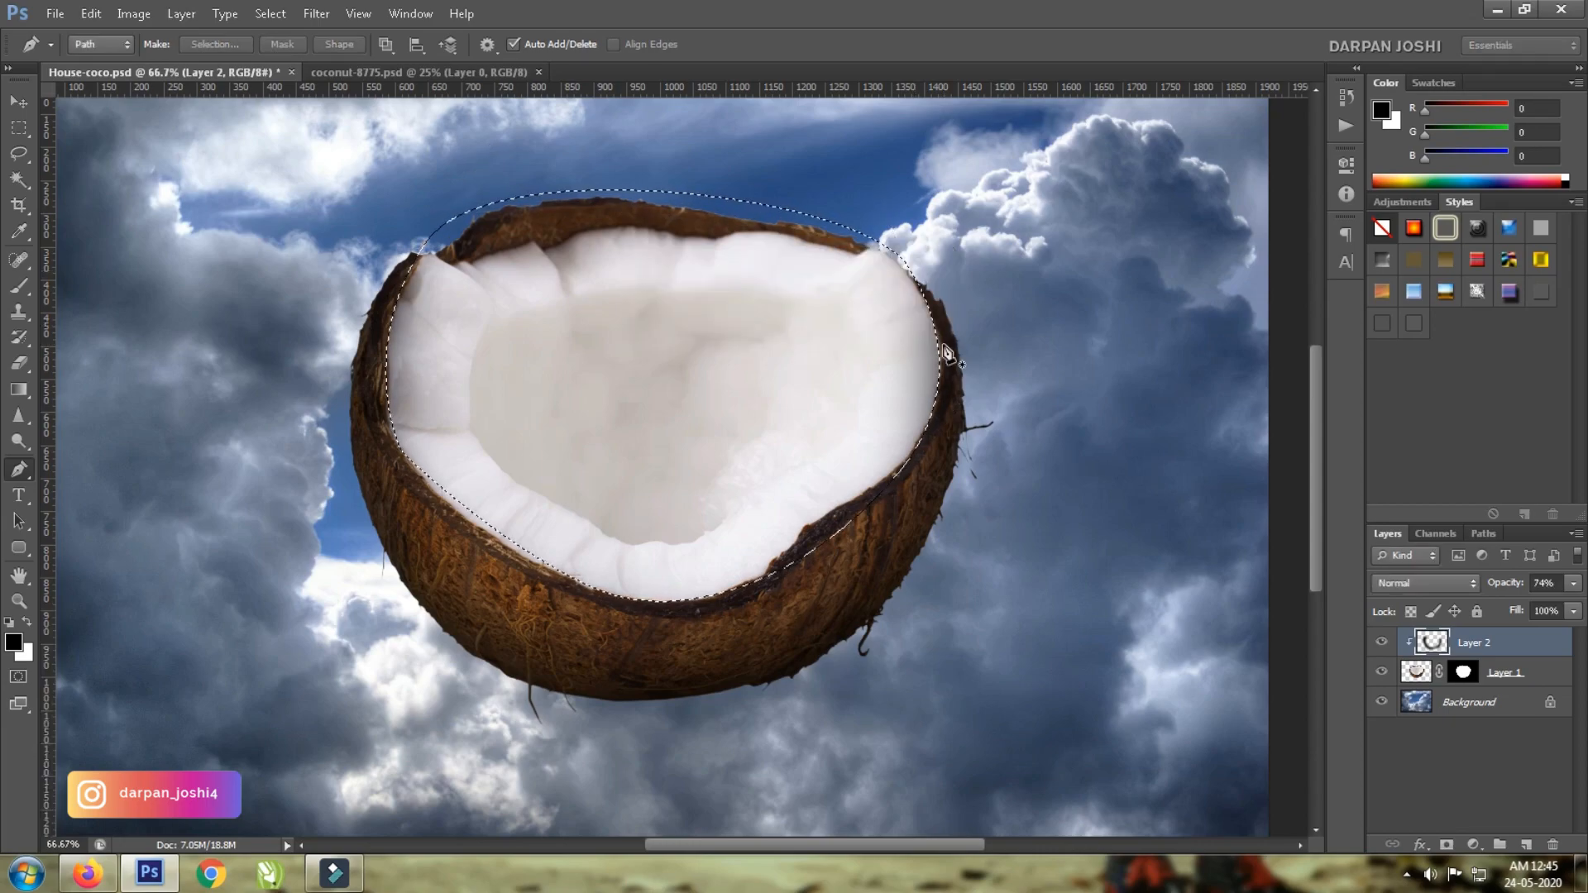
{"action": "key", "text": "Delete"}
{"action": "key", "text": "Delete"}
{"action": "key", "text": "m"}
{"action": "key", "text": "ctrl+d"}
Add a new layer and start a Pen path around the coconut's inner hollow, tracing down its right edge.
{"action": "left_click", "coordinate": [1491, 536]}
{"action": "left_click", "coordinate": [1392, 535]}
{"action": "left_click", "coordinate": [1525, 843]}
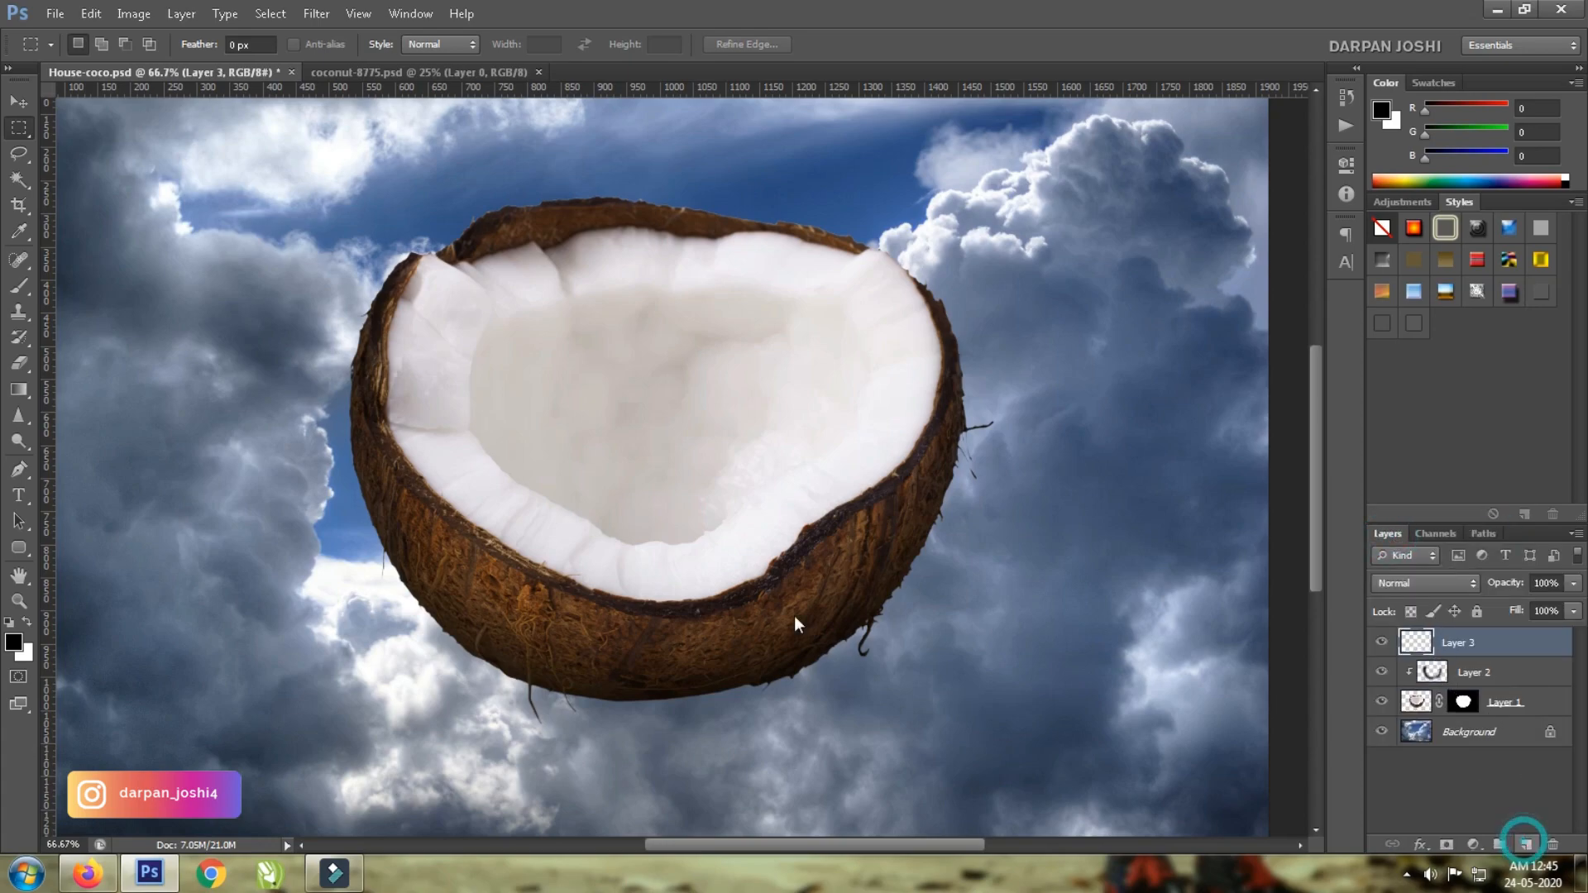
{"action": "key", "text": "z"}
{"action": "left_click", "coordinate": [837, 295]}
{"action": "left_click", "coordinate": [837, 294]}
{"action": "left_click_drag", "start_coordinate": [817, 360], "coordinate": [832, 430]}
{"action": "key", "text": "p"}
{"action": "left_click_drag", "start_coordinate": [676, 303], "coordinate": [827, 306]}
{"action": "left_click_drag", "start_coordinate": [944, 491], "coordinate": [949, 506]}
{"action": "left_click_drag", "start_coordinate": [960, 526], "coordinate": [951, 553]}
{"action": "left_click_drag", "start_coordinate": [946, 578], "coordinate": [934, 633]}
{"action": "left_click_drag", "start_coordinate": [938, 683], "coordinate": [931, 362]}
{"action": "left_click_drag", "start_coordinate": [897, 399], "coordinate": [890, 410]}
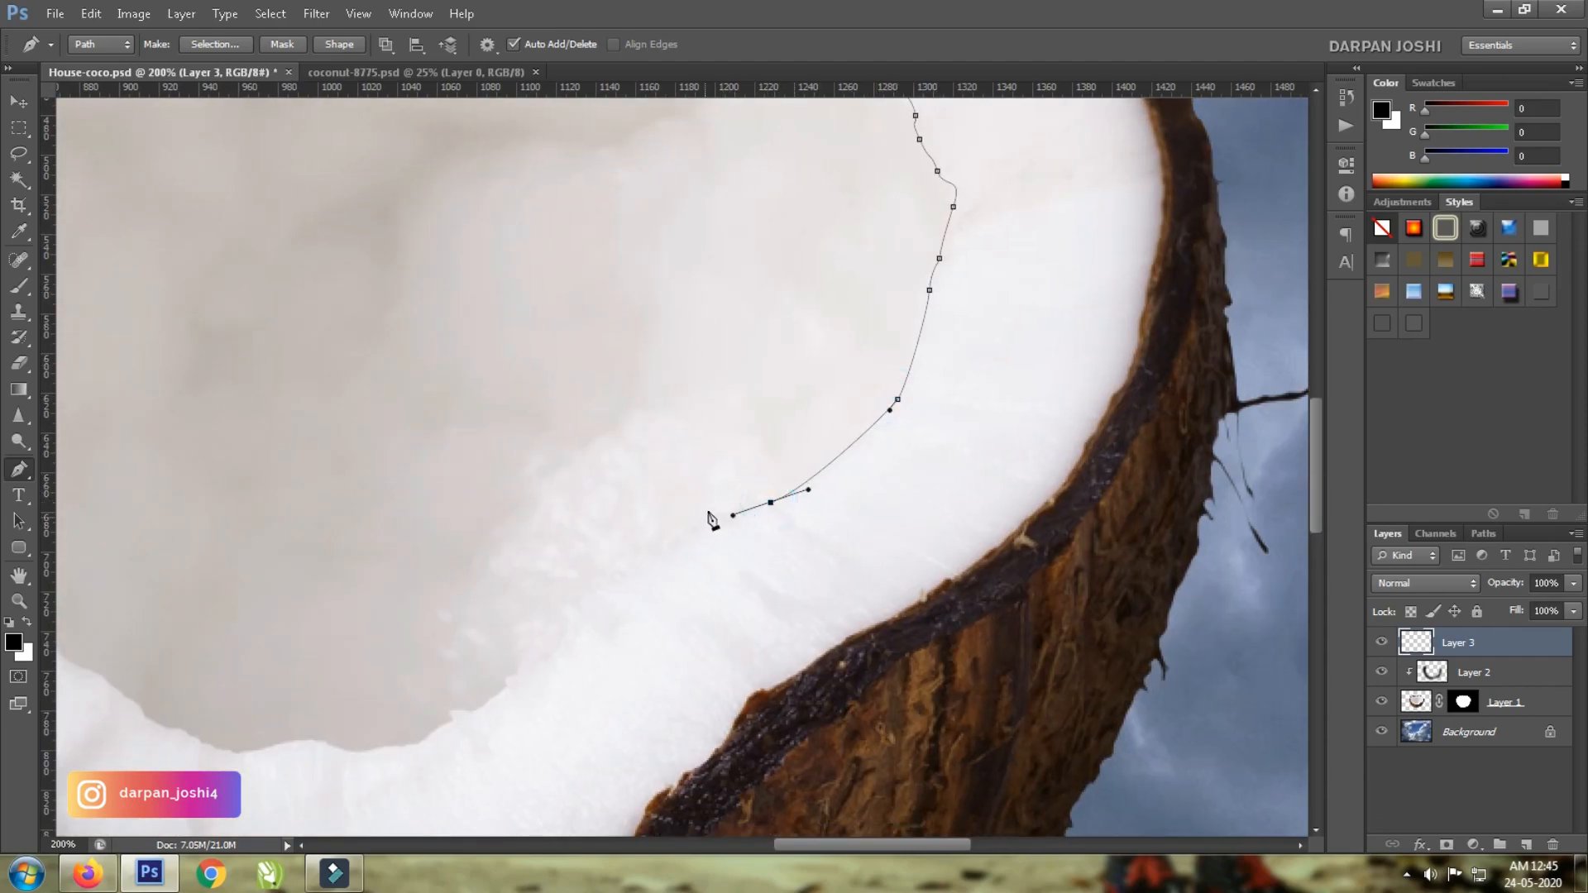
Continue the hollow's path along its lower edge, following the boundary between the grey interior and the white flesh.
{"action": "left_click_drag", "start_coordinate": [601, 589], "coordinate": [578, 616]}
{"action": "left_click_drag", "start_coordinate": [526, 679], "coordinate": [508, 693]}
{"action": "left_click_drag", "start_coordinate": [471, 727], "coordinate": [418, 742]}
{"action": "left_click_drag", "start_coordinate": [400, 751], "coordinate": [386, 752]}
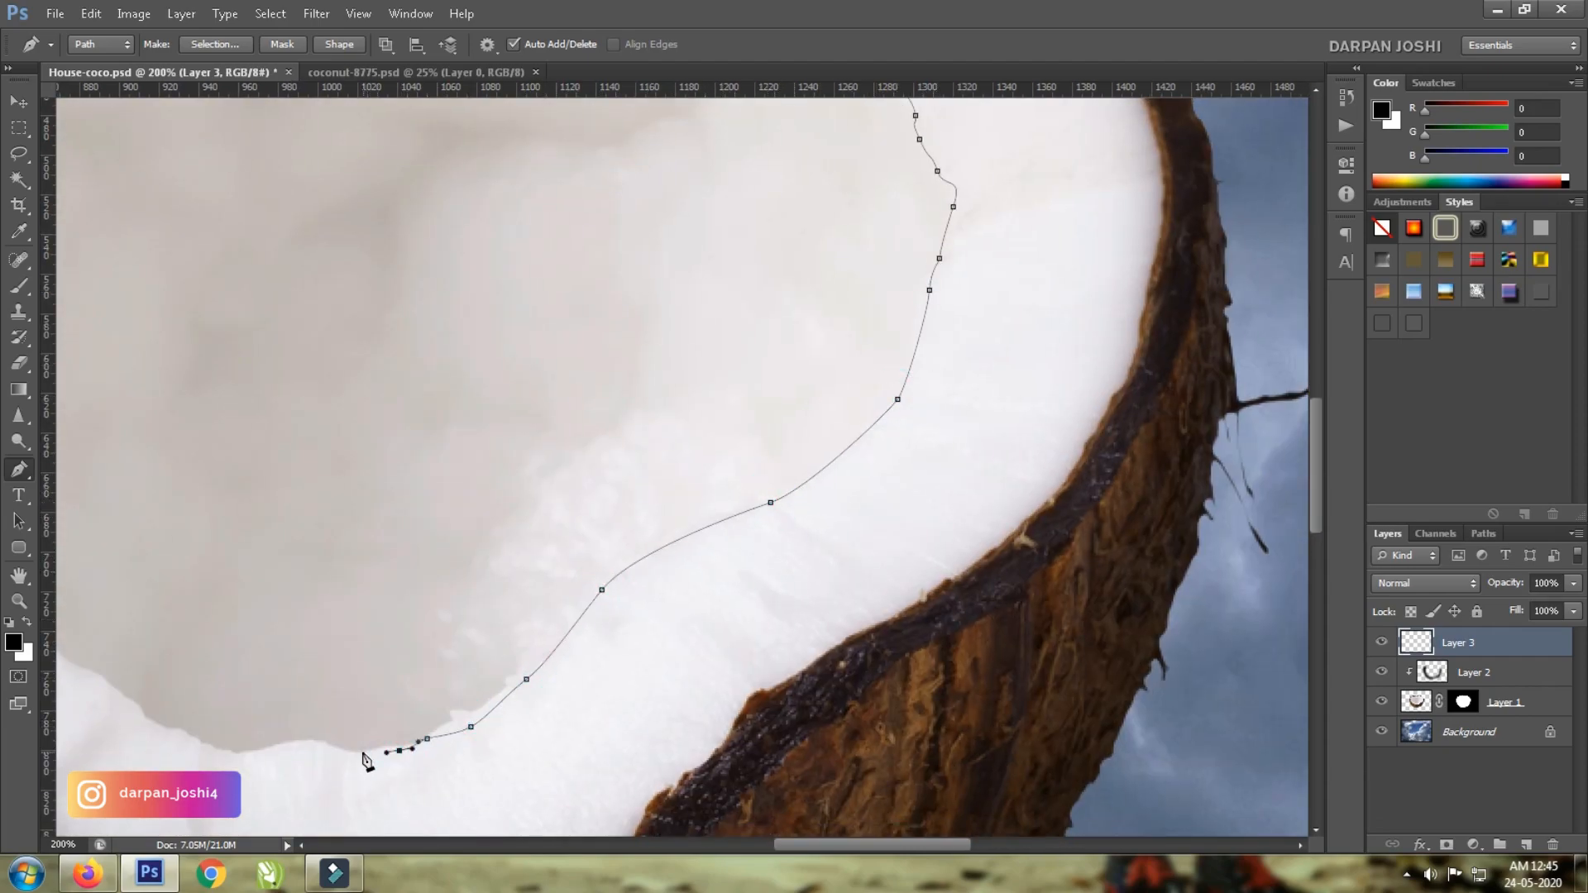
{"action": "left_click_drag", "start_coordinate": [255, 723], "coordinate": [1080, 491]}
{"action": "left_click_drag", "start_coordinate": [989, 498], "coordinate": [982, 494]}
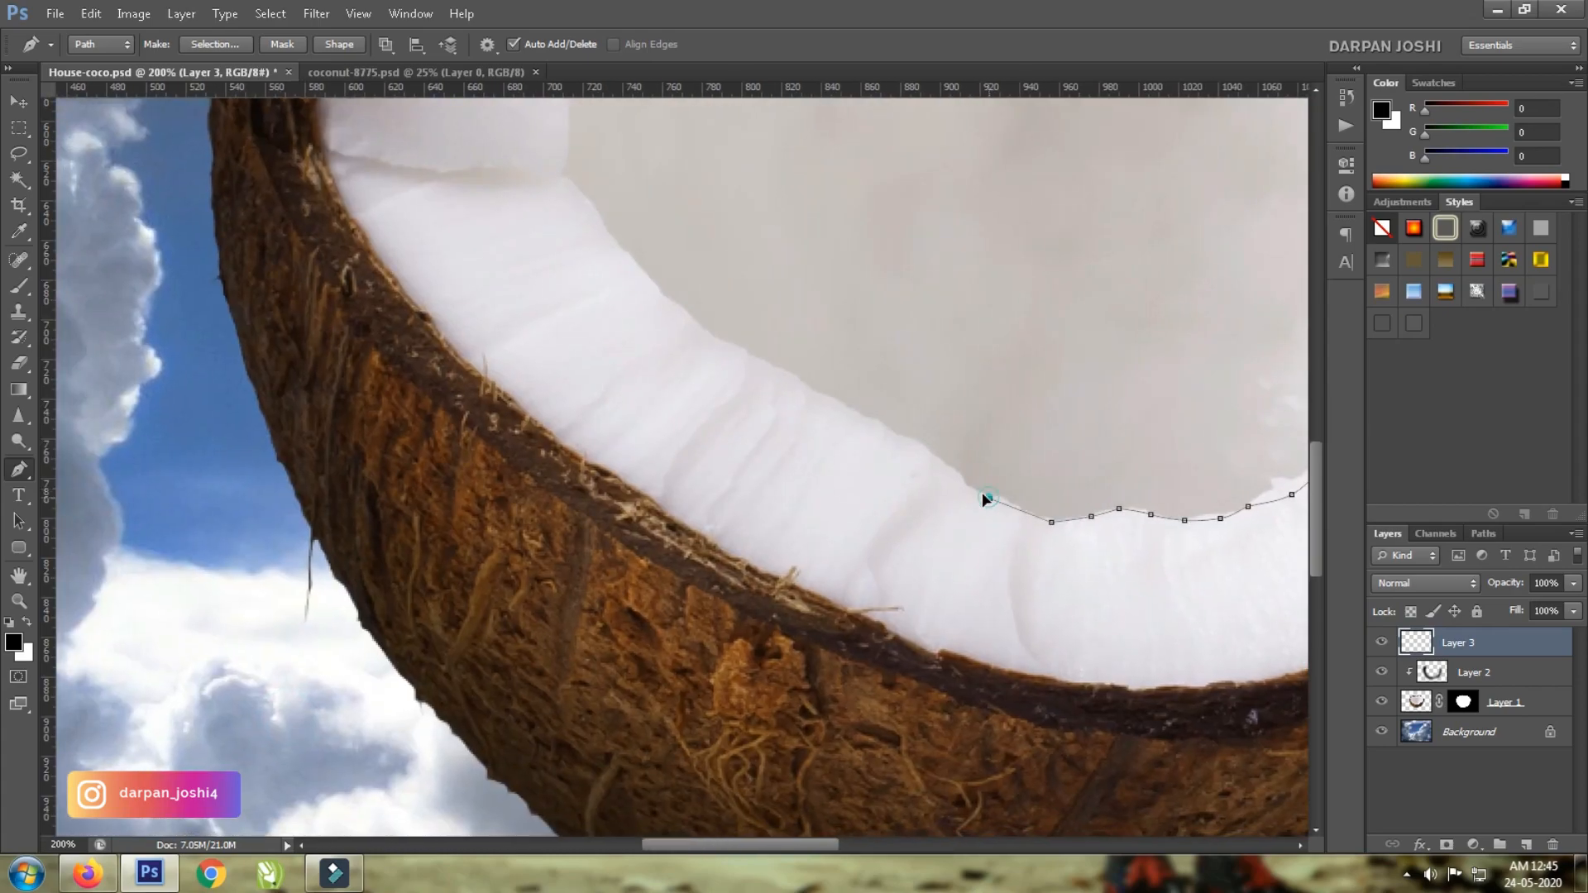
{"action": "left_click", "coordinate": [936, 460]}
{"action": "left_click", "coordinate": [883, 424]}
{"action": "left_click_drag", "start_coordinate": [796, 383], "coordinate": [722, 343]}
Extend the hollow's path up its left edge to the upper-left corner.
{"action": "left_click_drag", "start_coordinate": [616, 145], "coordinate": [656, 531]}
{"action": "left_click_drag", "start_coordinate": [684, 179], "coordinate": [620, 344]}
{"action": "key", "text": "ctrl+z"}
{"action": "left_click", "coordinate": [603, 503]}
{"action": "left_click_drag", "start_coordinate": [603, 503], "coordinate": [608, 519]}
{"action": "left_click_drag", "start_coordinate": [914, 214], "coordinate": [632, 464]}
{"action": "left_click_drag", "start_coordinate": [400, 427], "coordinate": [402, 442]}
{"action": "left_click_drag", "start_coordinate": [489, 416], "coordinate": [440, 468]}
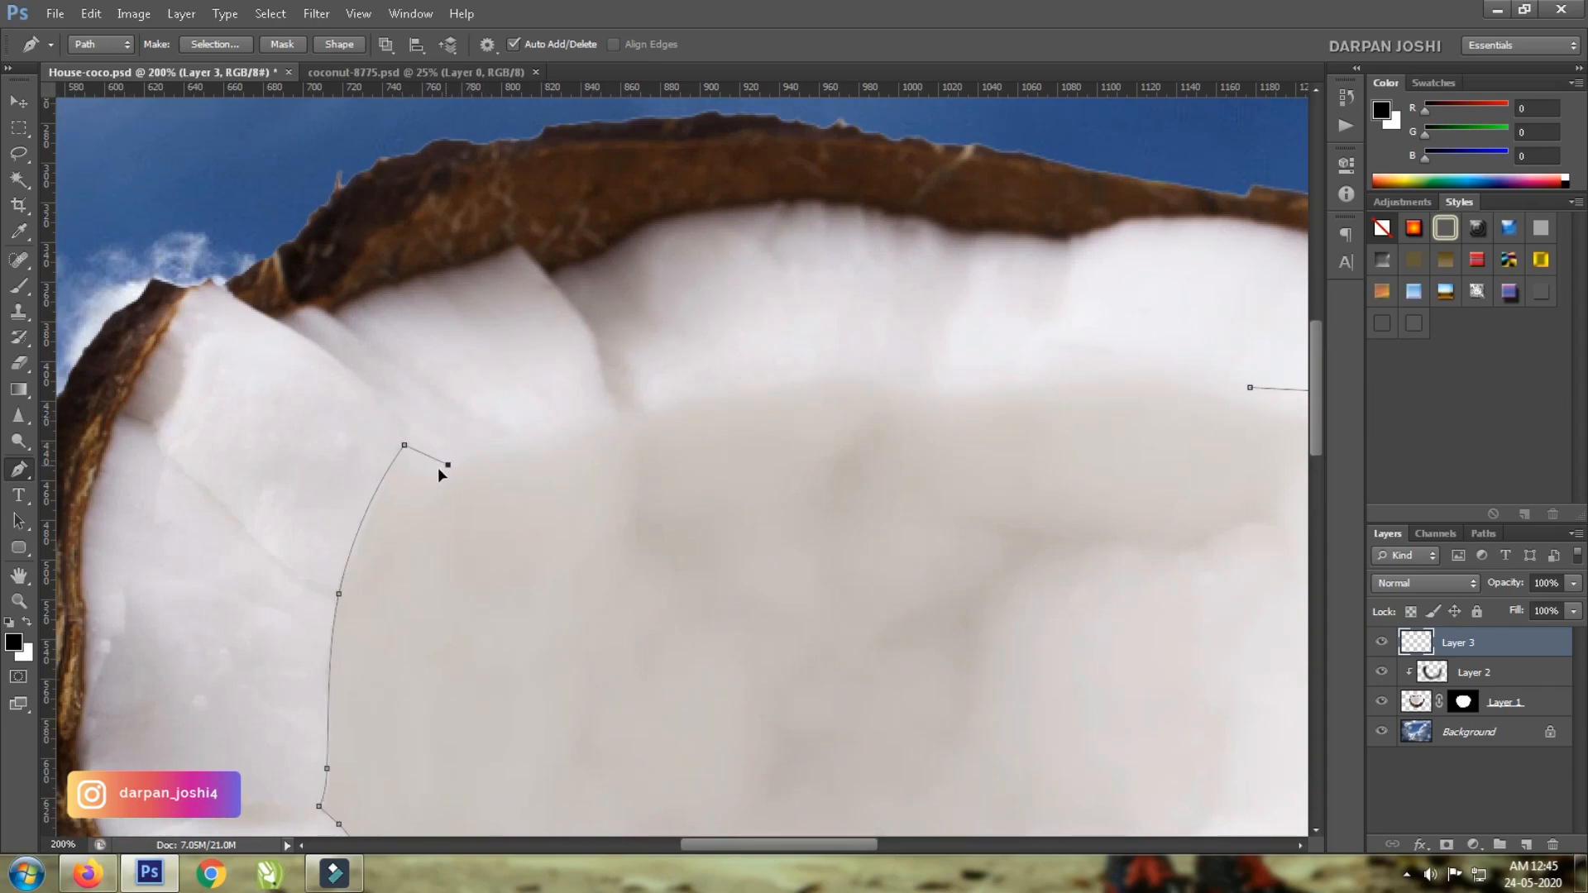
Trace the hollow's upper edge and close the path at its starting anchor.
{"action": "left_click", "coordinate": [623, 416]}
{"action": "left_click", "coordinate": [802, 365]}
{"action": "left_click", "coordinate": [907, 385]}
{"action": "left_click", "coordinate": [954, 392]}
{"action": "left_click_drag", "start_coordinate": [1039, 370], "coordinate": [1065, 372]}
{"action": "left_click_drag", "start_coordinate": [1140, 372], "coordinate": [1210, 389]}
{"action": "left_click", "coordinate": [1249, 387]}
Convert the hollow's path to a selection and feather it.
{"action": "key", "text": "z"}
{"action": "right_click", "coordinate": [590, 493]}
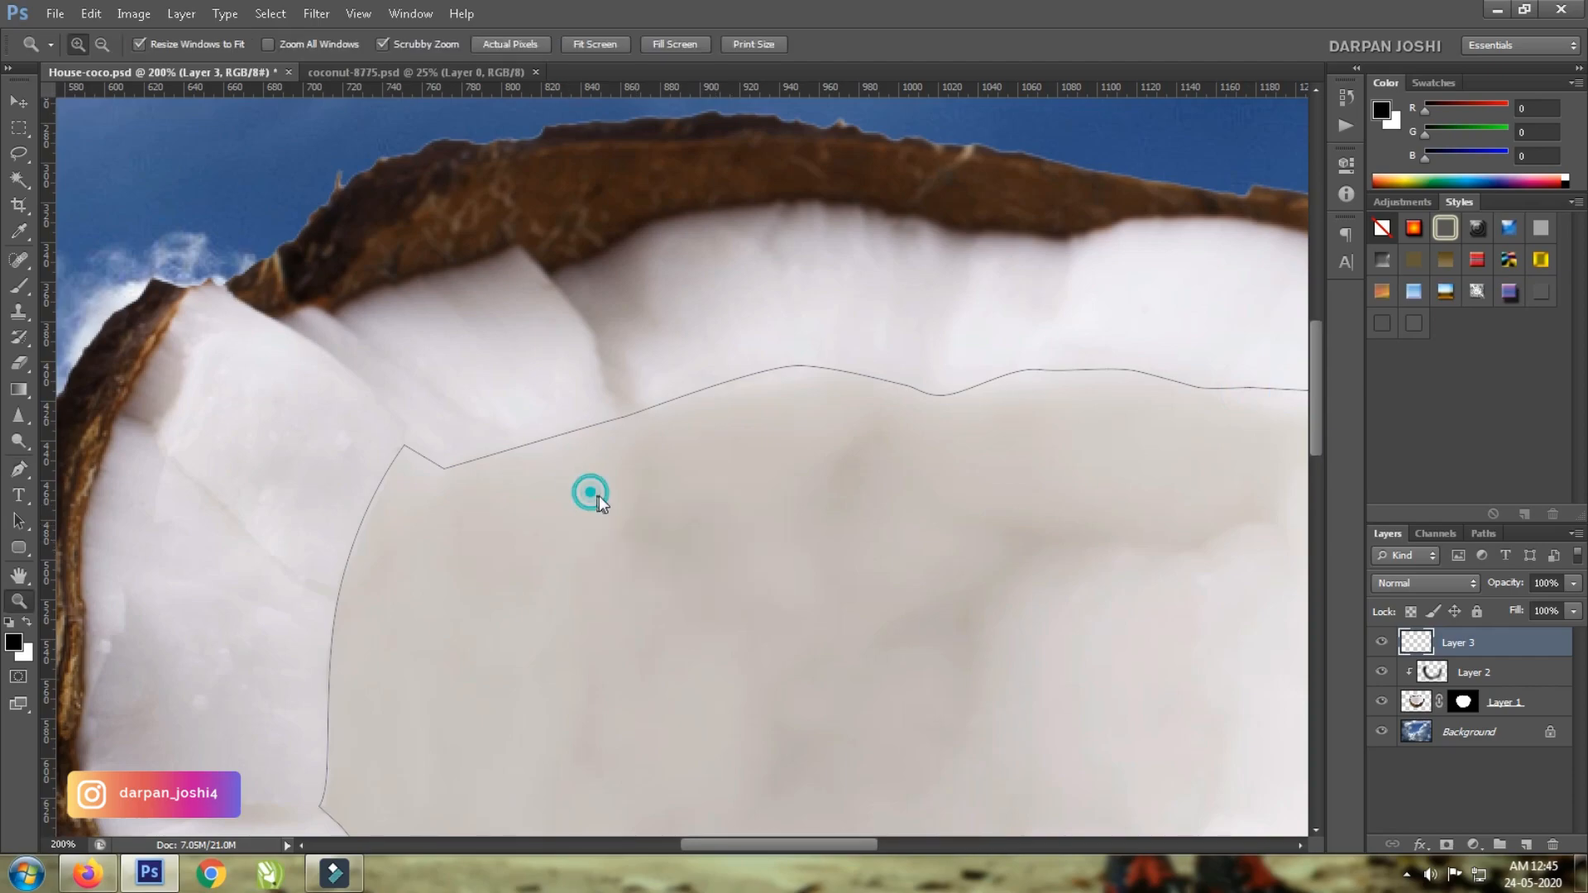
{"action": "left_click", "coordinate": [637, 506]}
{"action": "key", "text": "p"}
{"action": "key", "text": "ctrl+Return"}
{"action": "key", "text": "shift+F6"}
{"action": "key", "text": "Return"}
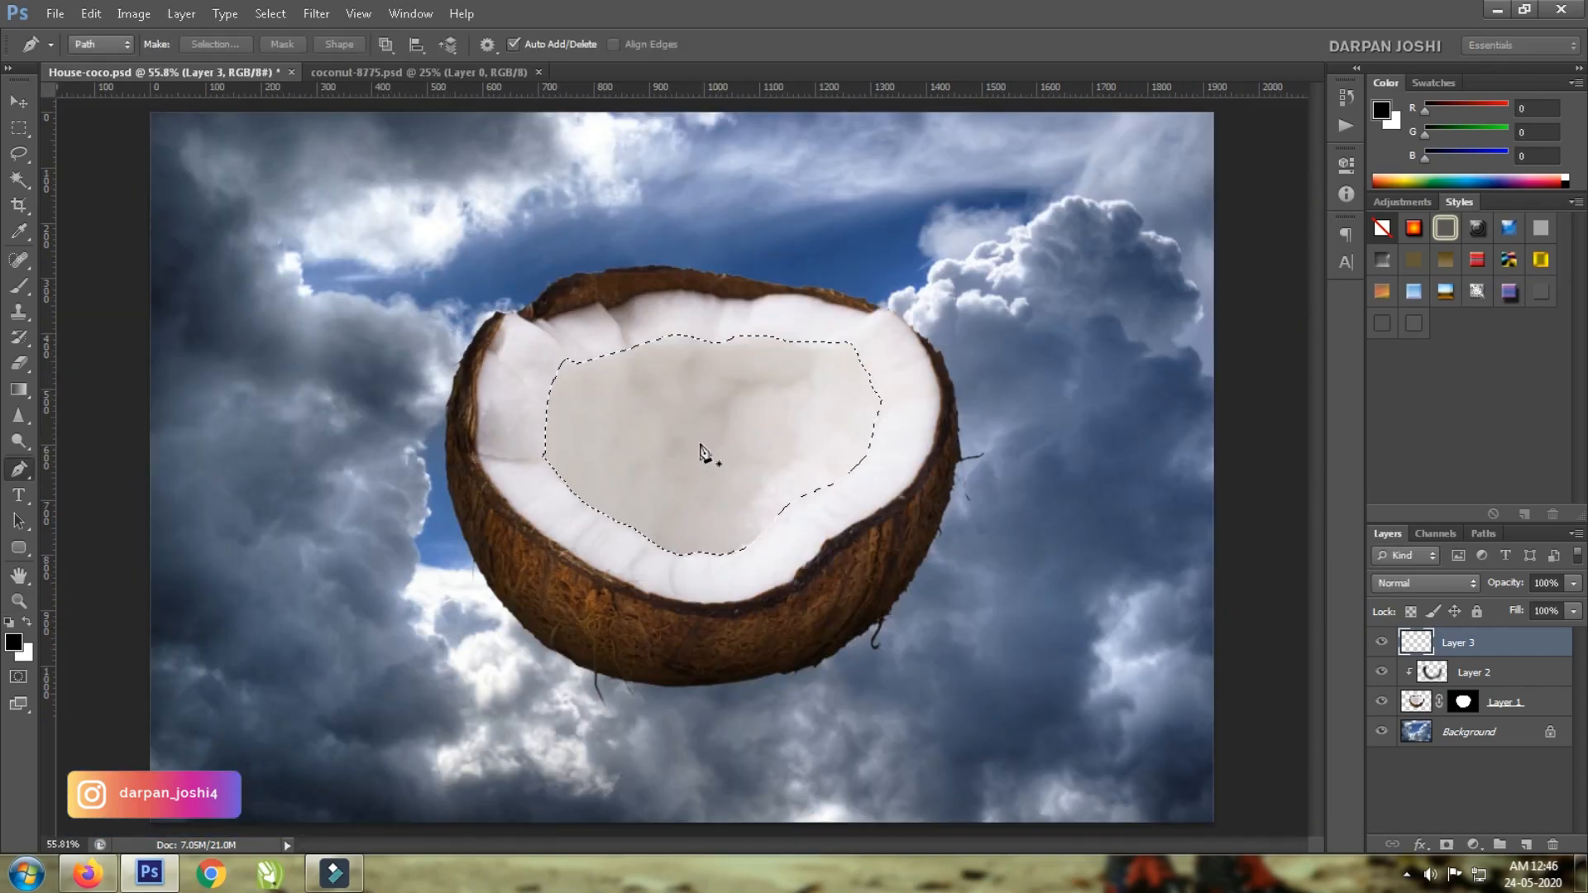
Set the foreground colour to pure red, fill the hollow selection with it, and deselect.
{"action": "left_click", "coordinate": [15, 643]}
{"action": "left_click", "coordinate": [885, 709]}
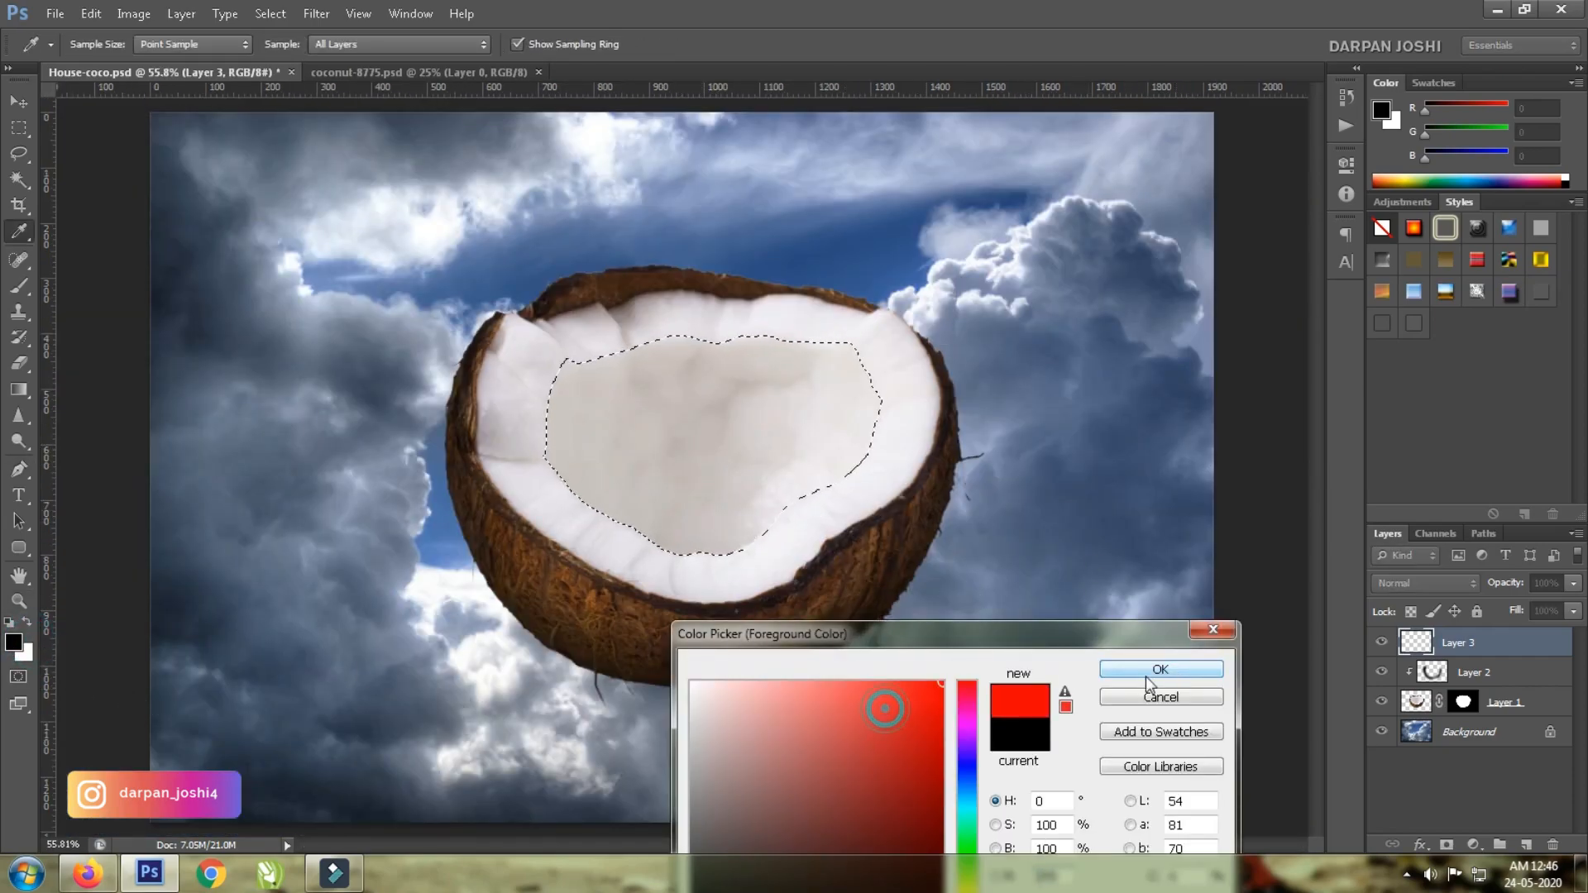
{"action": "left_click", "coordinate": [1179, 670]}
{"action": "key", "text": "alt+BackSpace"}
{"action": "key", "text": "m"}
Open ocean_sea_top_view_132891_1920x1080.jpg and original.jpg from the Coco-House folder.
{"action": "key", "text": "ctrl+o"}
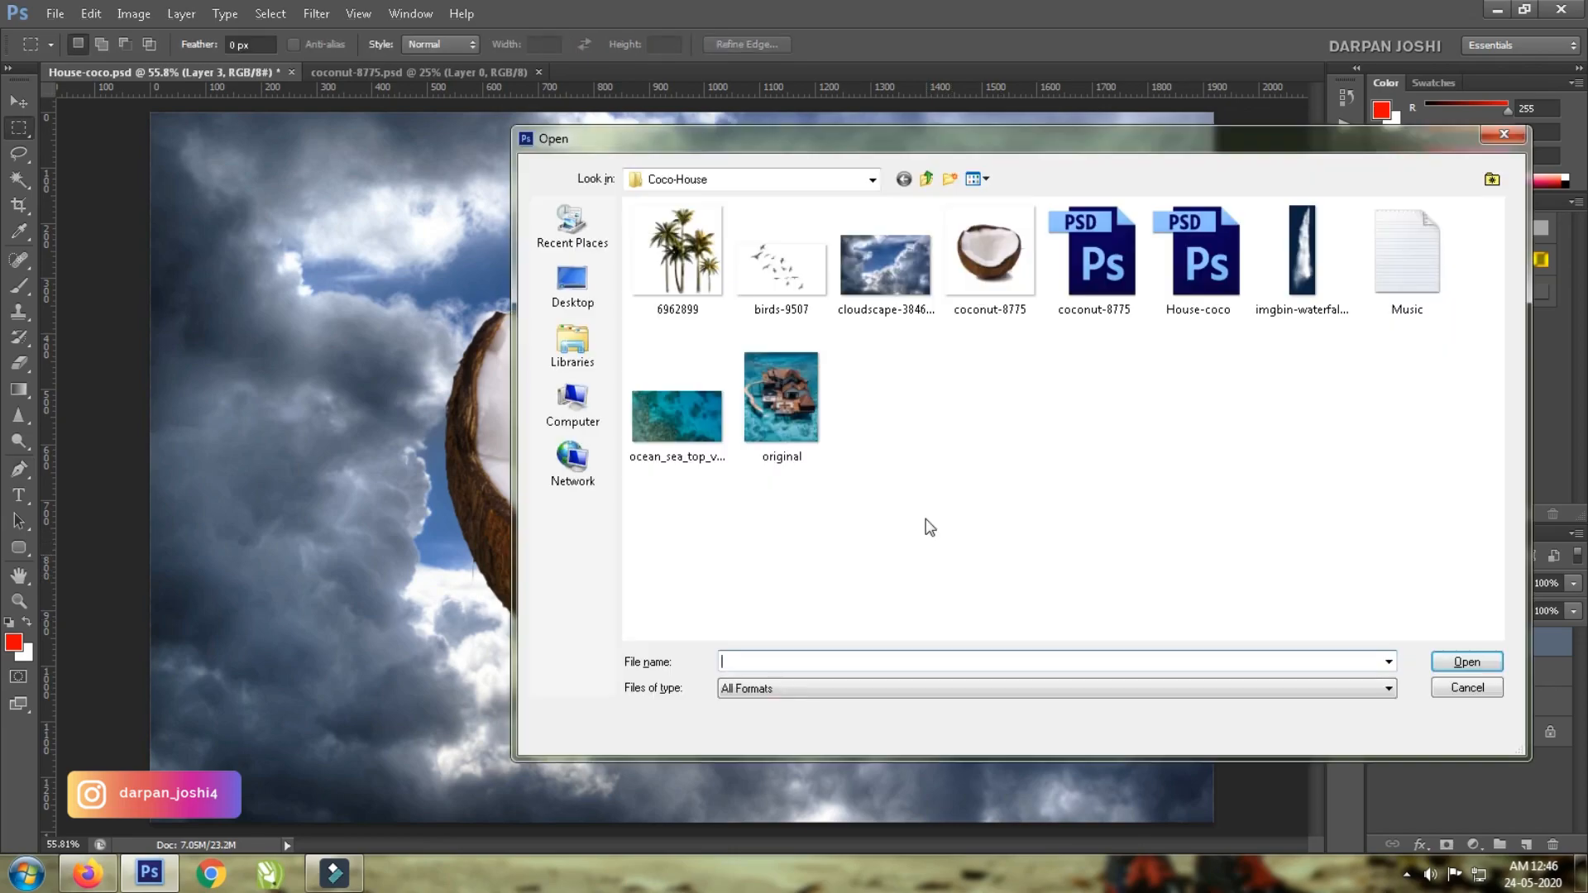
{"action": "left_click_drag", "start_coordinate": [928, 529], "coordinate": [668, 384]}
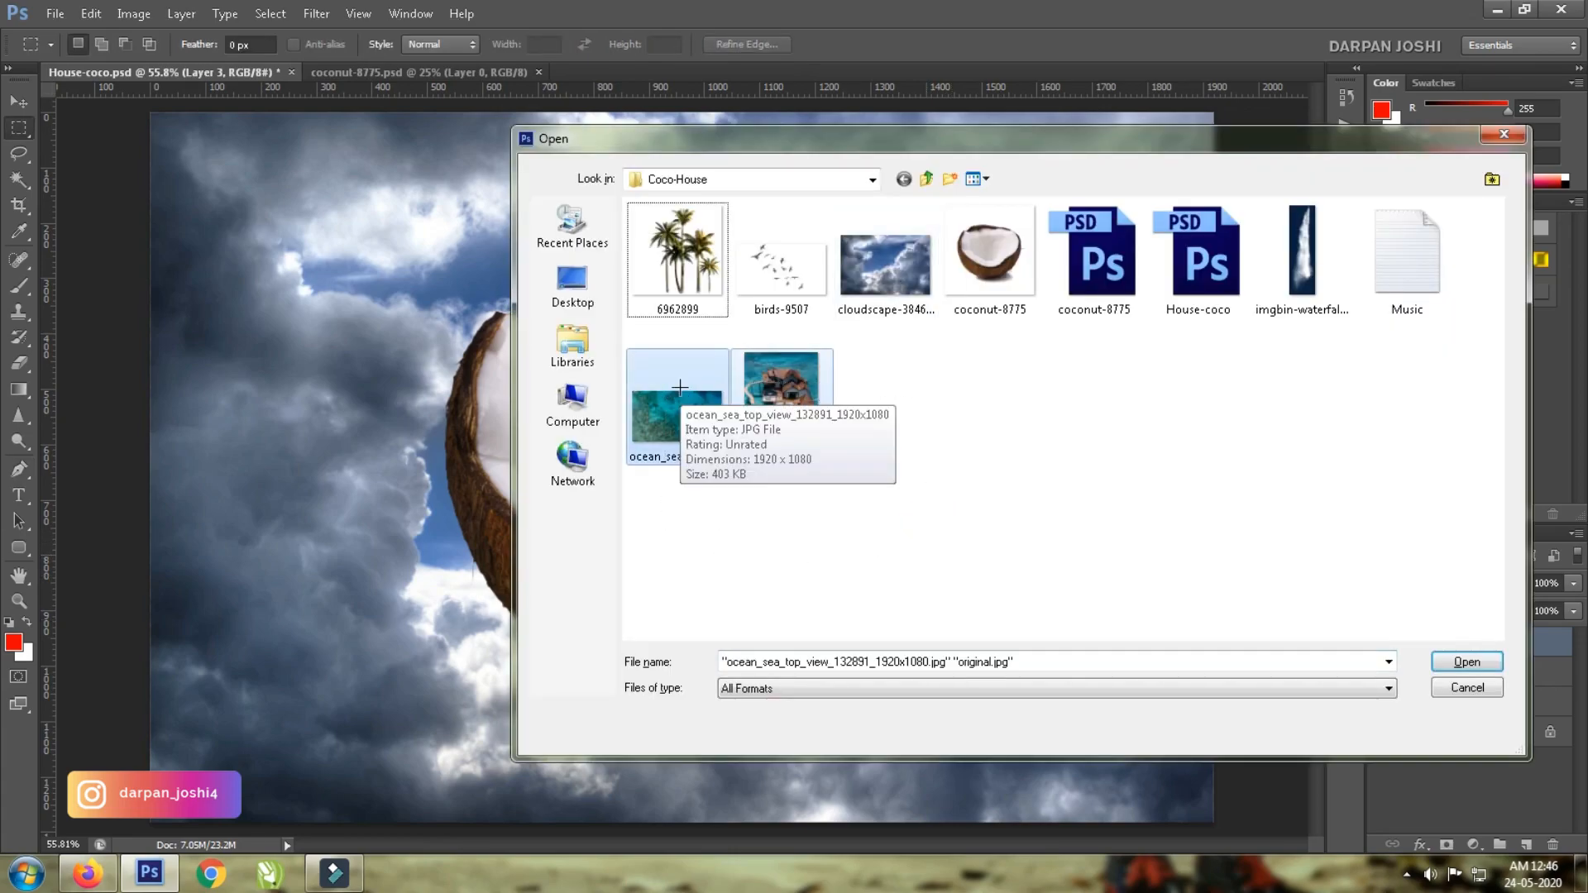
{"action": "key", "text": "Return"}
Copy the ocean image, and close its document and coconut-8775.psd.
{"action": "key", "text": "ctrl+Tab"}
{"action": "key", "text": "ctrl+Tab"}
{"action": "key", "text": "ctrl+Tab"}
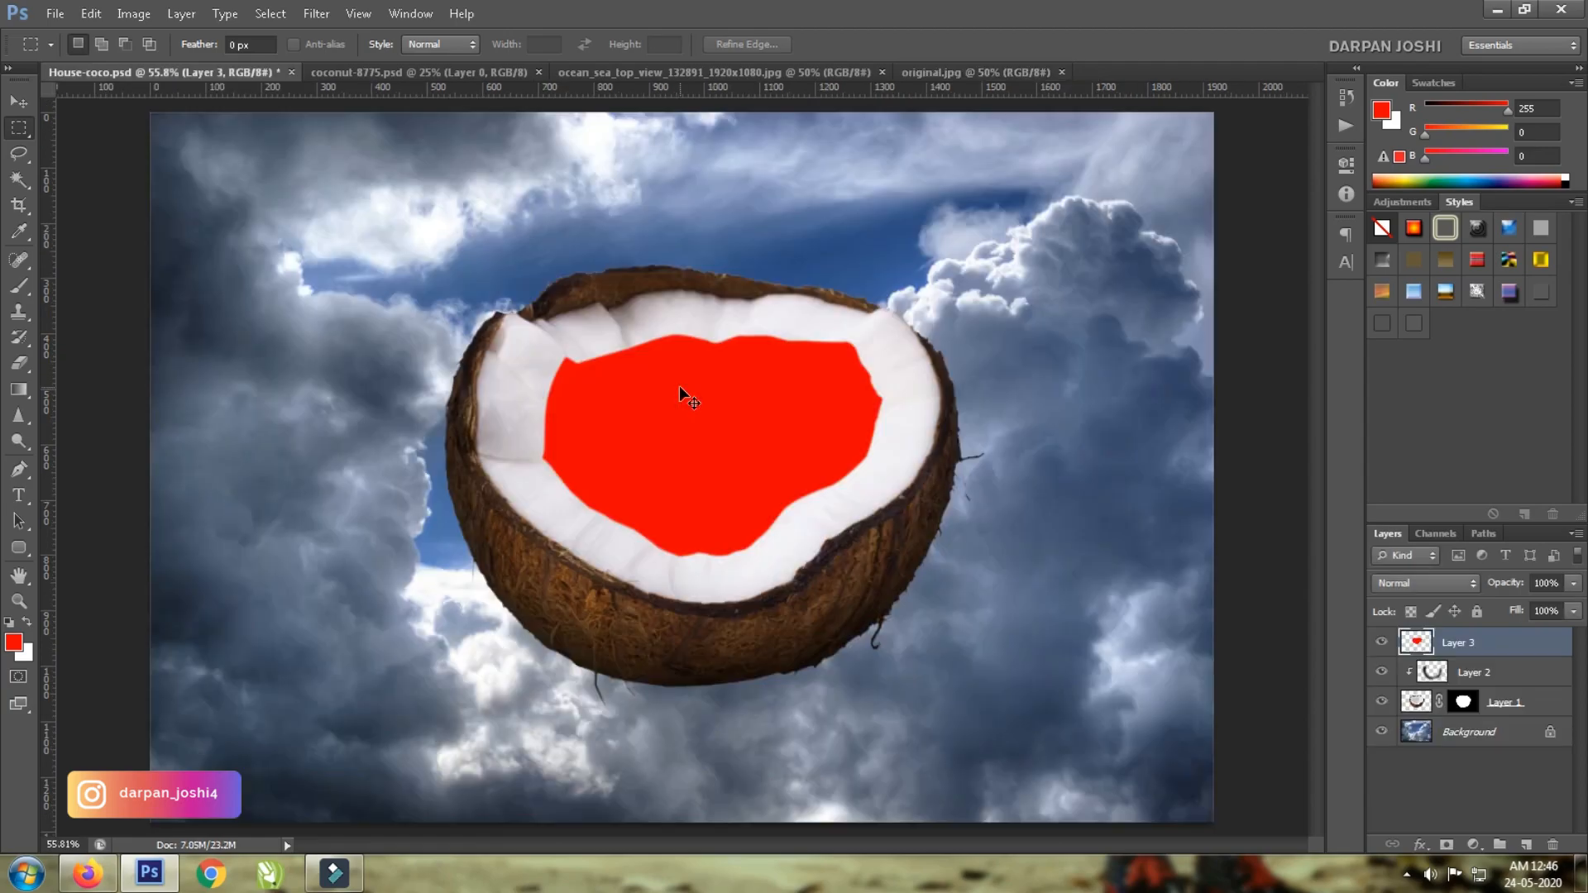
{"action": "key", "text": "ctrl+w"}
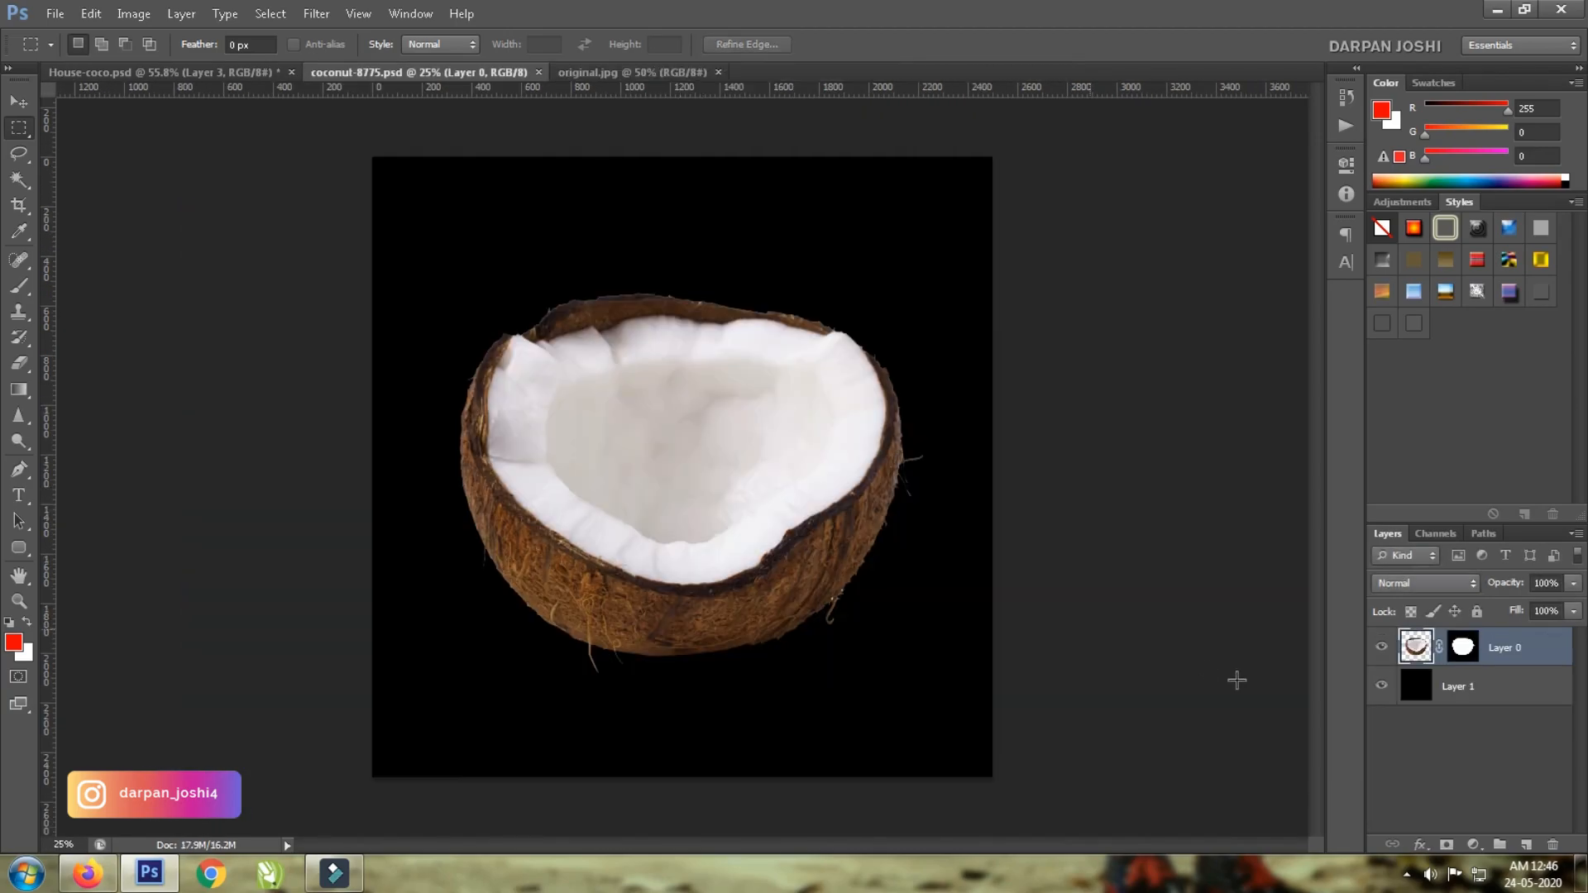
{"action": "key", "text": "ctrl+w"}
Paste the ocean image into House-coco.psd, scale it to about half size, and position it over the coconut.
{"action": "key", "text": "ctrl+v"}
{"action": "key", "text": "ctrl+t"}
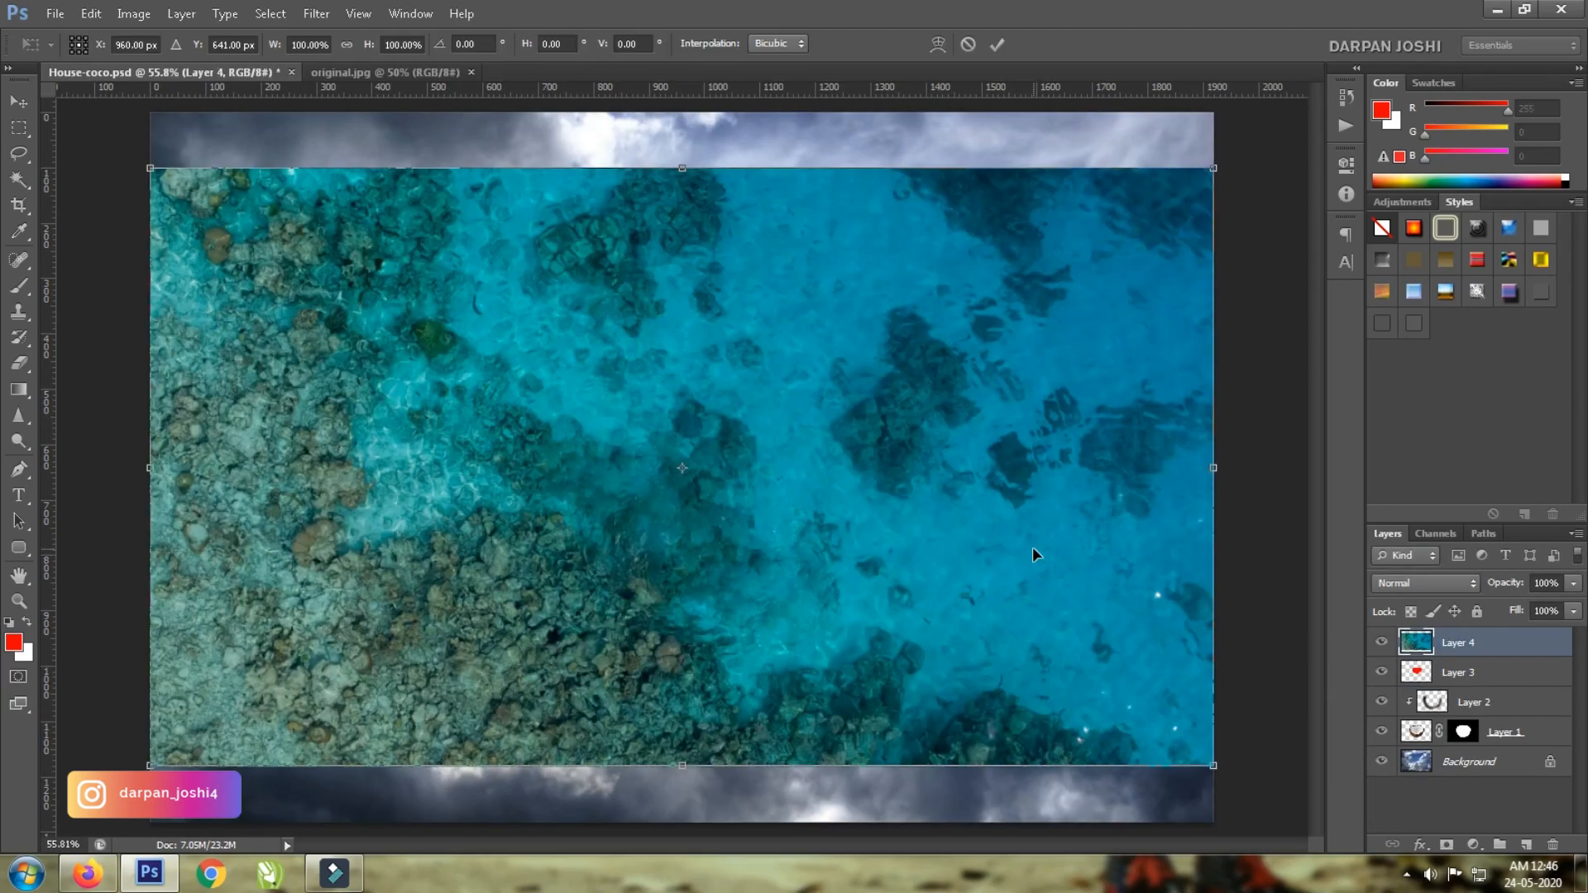
{"action": "left_click_drag", "start_coordinate": [1216, 182], "coordinate": [697, 471]}
{"action": "left_click_drag", "start_coordinate": [573, 546], "coordinate": [862, 422]}
{"action": "key", "text": "Return"}
Clip the ocean layer to the red hollow shape and distort its corners into perspective, wider at the lower edge.
{"action": "right_click", "coordinate": [1457, 643]}
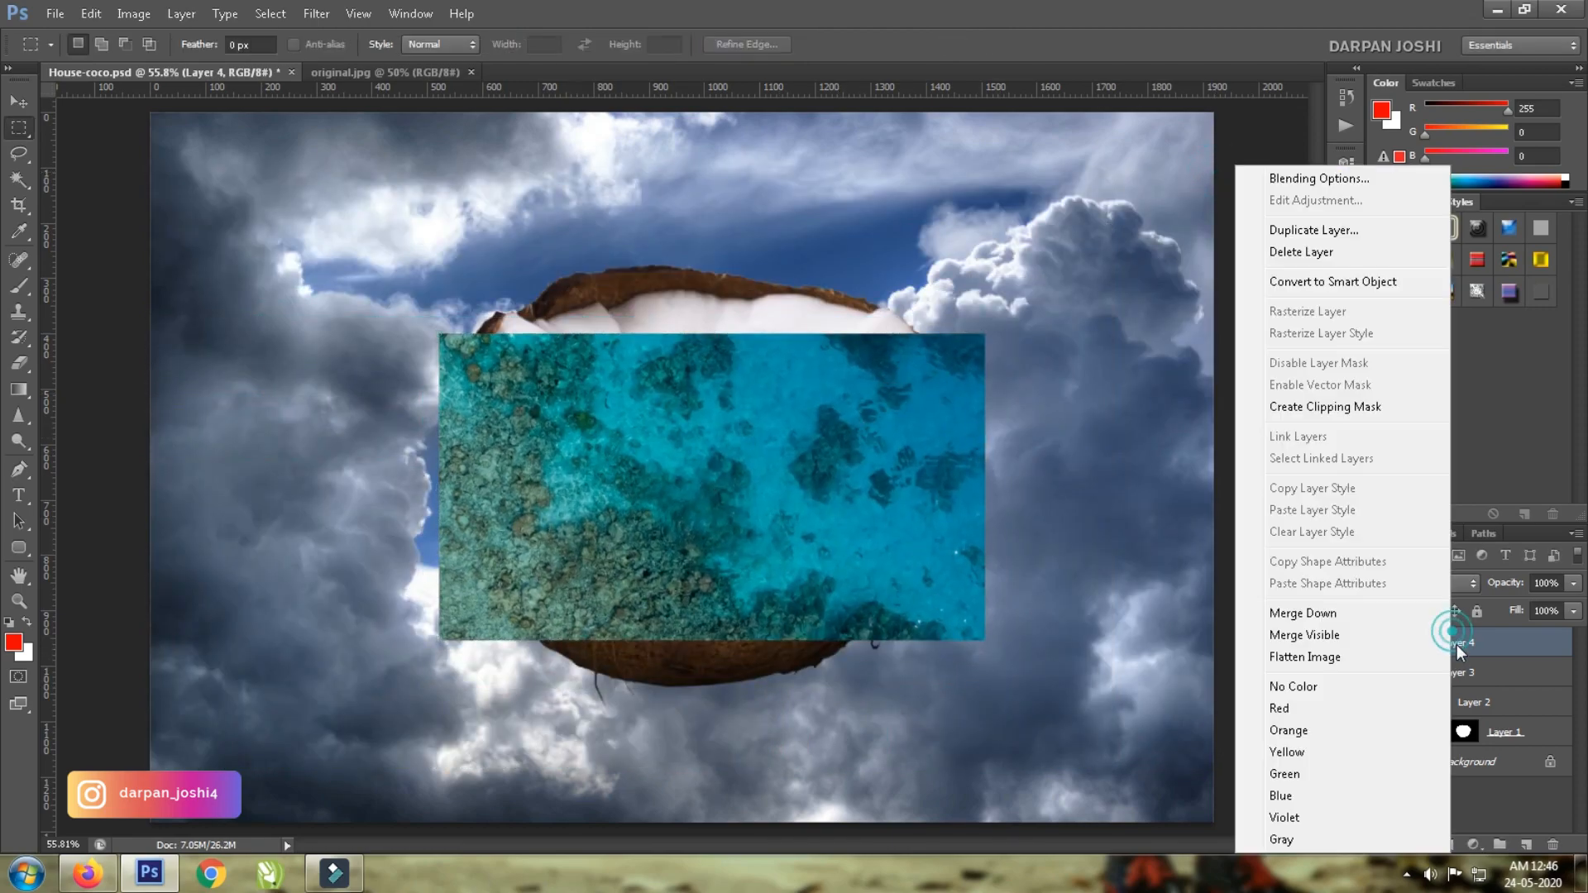
{"action": "left_click", "coordinate": [1319, 409]}
{"action": "key", "text": "ctrl+t"}
{"action": "left_click_drag", "start_coordinate": [986, 639], "coordinate": [1058, 628]}
{"action": "left_click_drag", "start_coordinate": [441, 642], "coordinate": [316, 636]}
{"action": "left_click_drag", "start_coordinate": [437, 332], "coordinate": [526, 333]}
{"action": "left_click_drag", "start_coordinate": [984, 334], "coordinate": [918, 333]}
{"action": "left_click_drag", "start_coordinate": [687, 631], "coordinate": [701, 597]}
{"action": "key", "text": "Return"}
In original.jpg, start a Pen path at the water slide's outer bend and trace its upper edge to the house.
{"action": "left_click", "coordinate": [354, 71]}
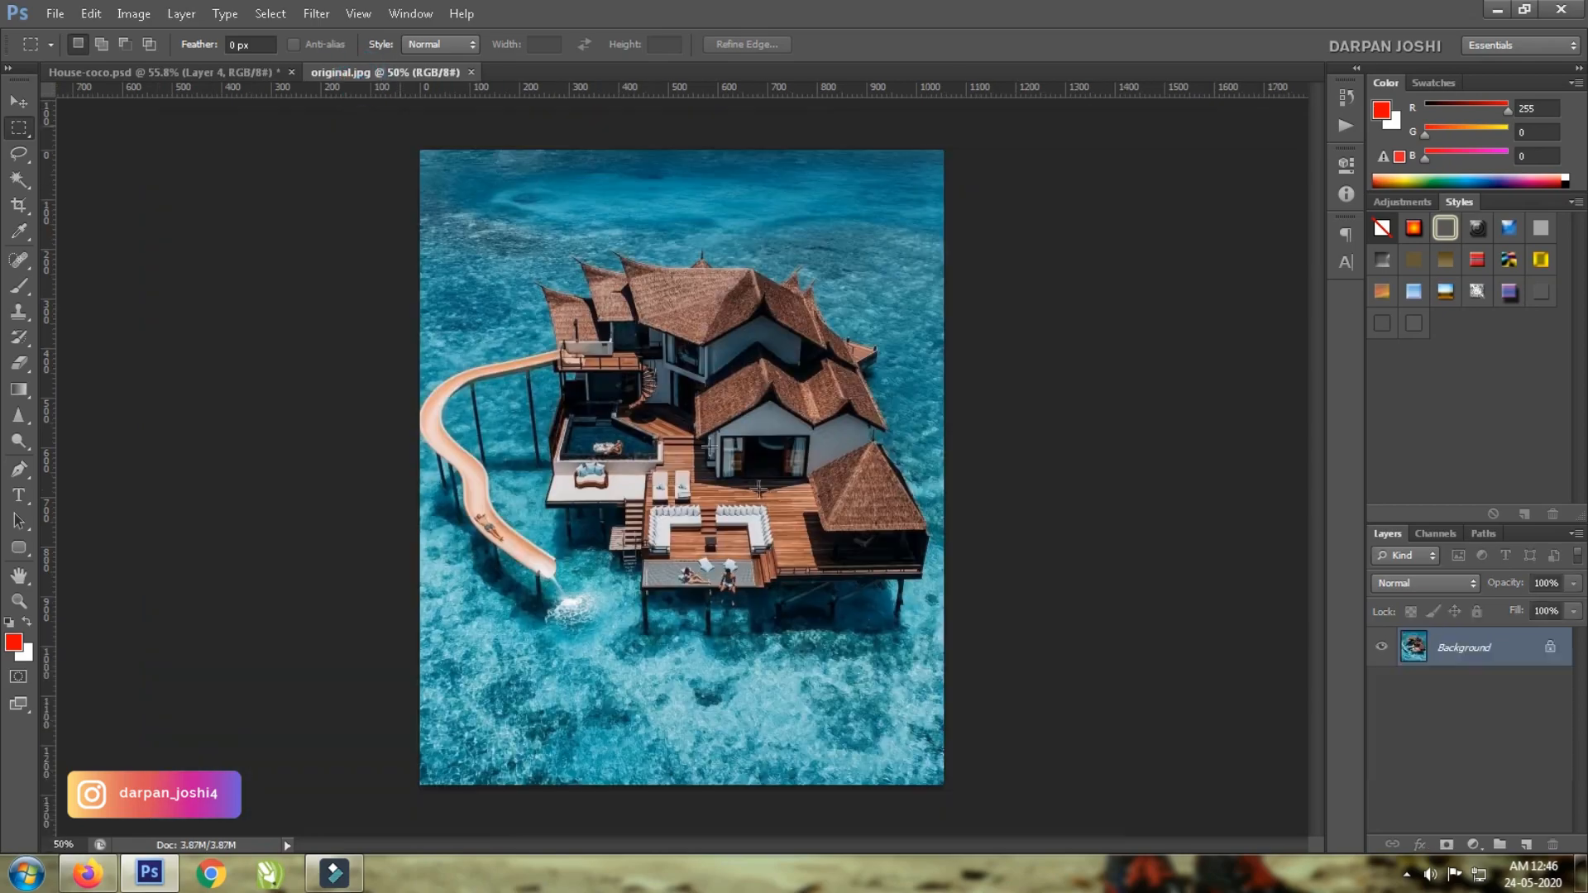
{"action": "left_click", "coordinate": [1482, 533]}
{"action": "left_click", "coordinate": [1379, 534]}
{"action": "key", "text": "z"}
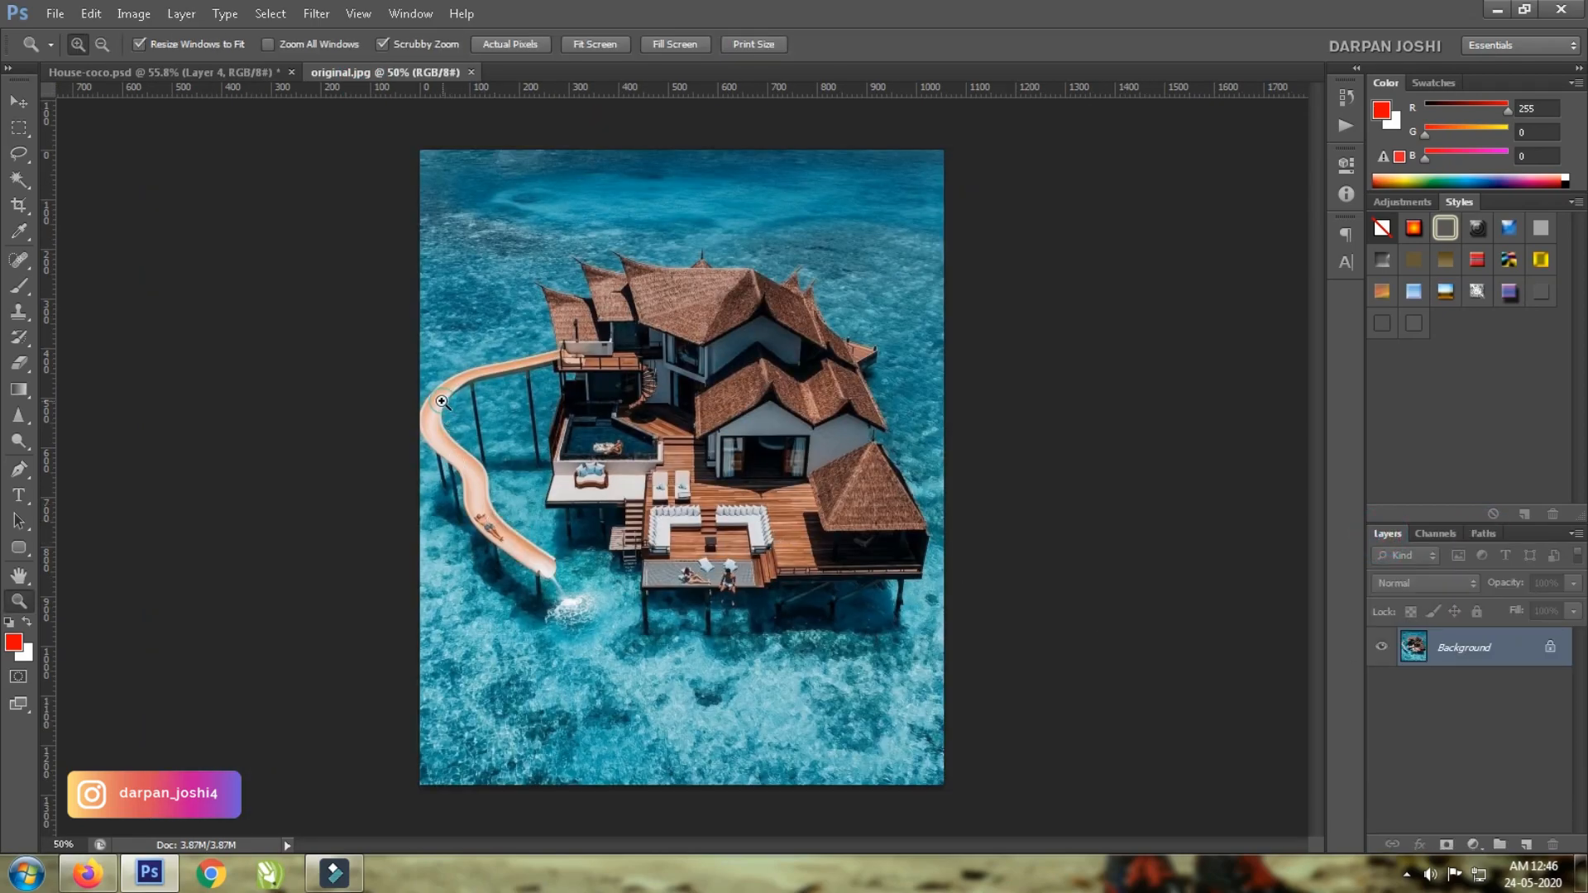
{"action": "left_click", "coordinate": [442, 421]}
{"action": "left_click", "coordinate": [441, 421]}
{"action": "left_click", "coordinate": [441, 421]}
{"action": "left_click", "coordinate": [442, 421]}
{"action": "key", "text": "p"}
{"action": "left_click_drag", "start_coordinate": [335, 376], "coordinate": [358, 574]}
{"action": "key", "text": "ctrl+plus"}
{"action": "left_click", "coordinate": [208, 614]}
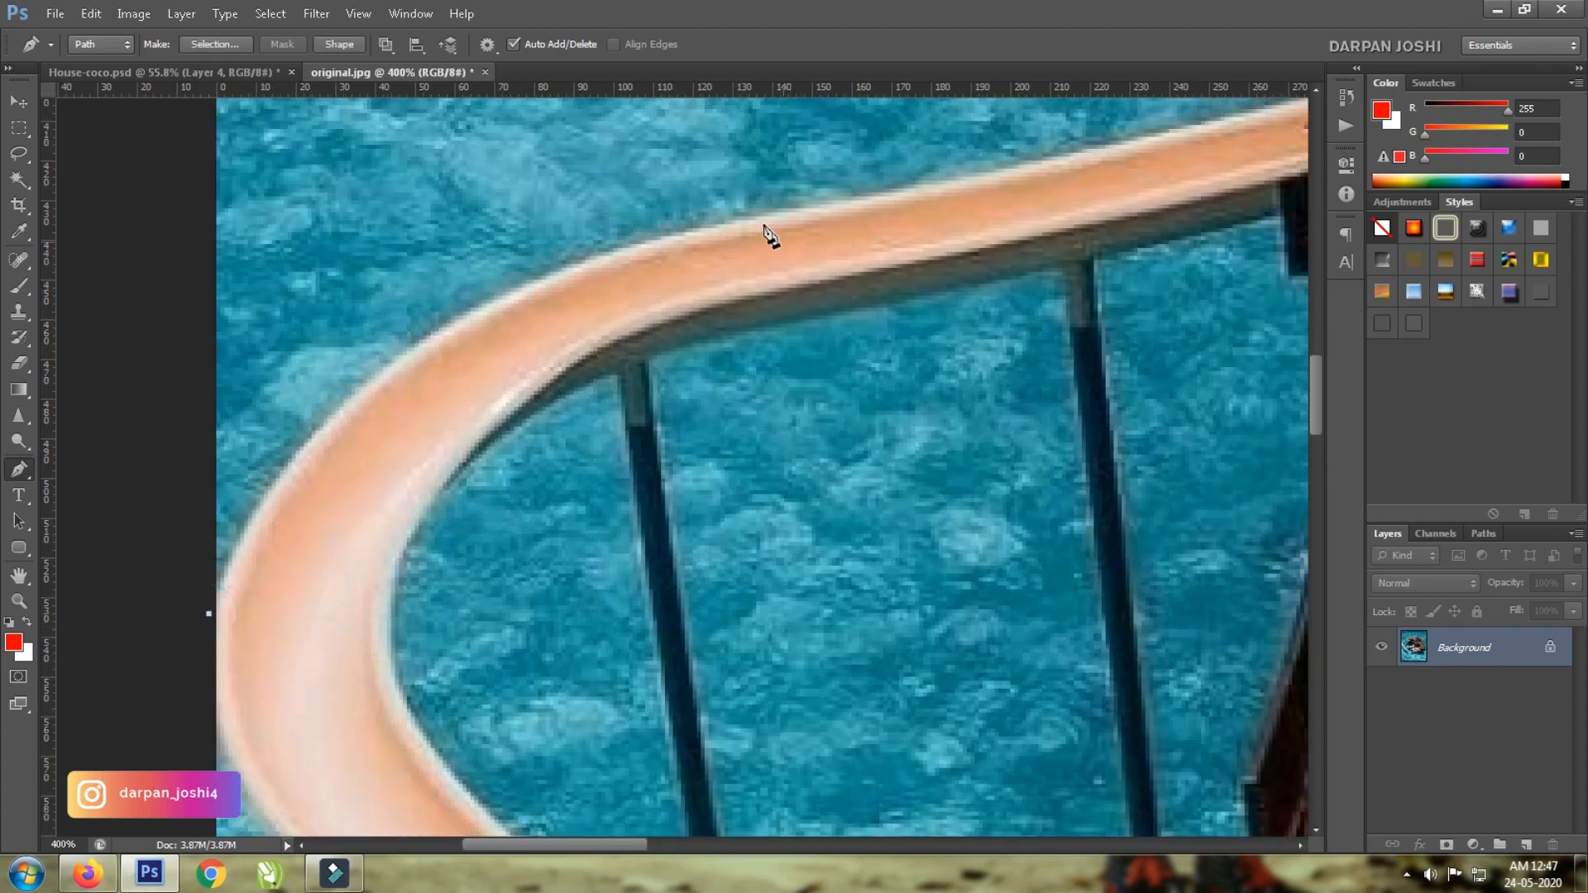
{"action": "left_click_drag", "start_coordinate": [489, 422], "coordinate": [405, 354]}
{"action": "left_click_drag", "start_coordinate": [1212, 141], "coordinate": [1038, 253]}
{"action": "left_click_drag", "start_coordinate": [876, 264], "coordinate": [880, 269]}
Continue the Pen path from the slide up the first roof's outer edge to its pointed tip.
{"action": "left_click_drag", "start_coordinate": [1116, 184], "coordinate": [811, 606]}
{"action": "left_click", "coordinate": [719, 133]}
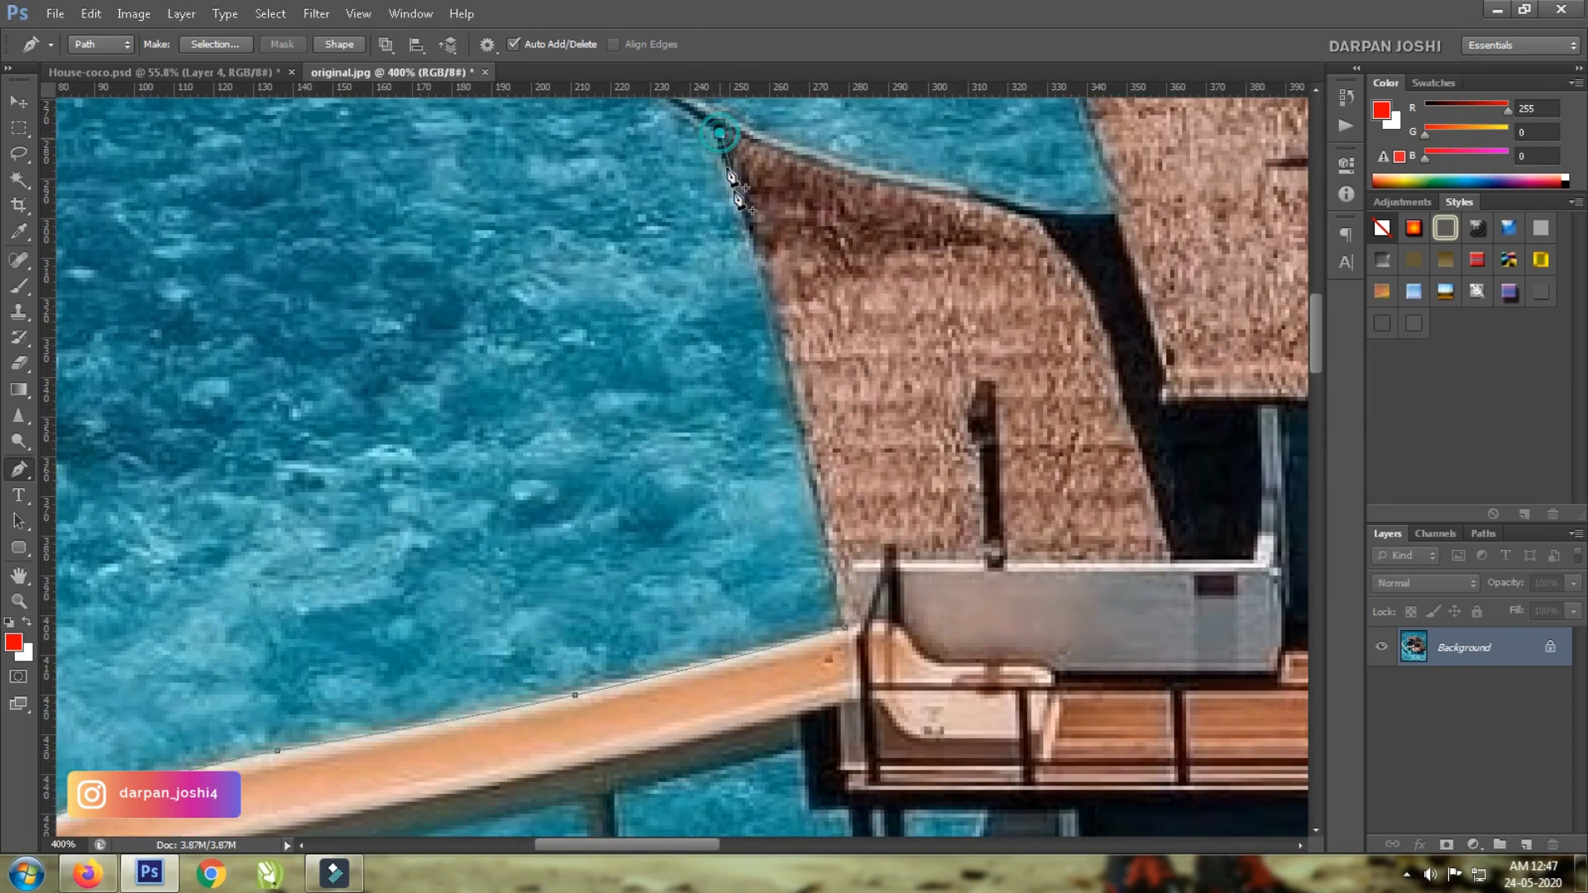
{"action": "left_click", "coordinate": [777, 359]}
{"action": "left_click_drag", "start_coordinate": [776, 359], "coordinate": [788, 359]}
{"action": "left_click_drag", "start_coordinate": [696, 185], "coordinate": [725, 517]}
{"action": "left_click", "coordinate": [669, 412]}
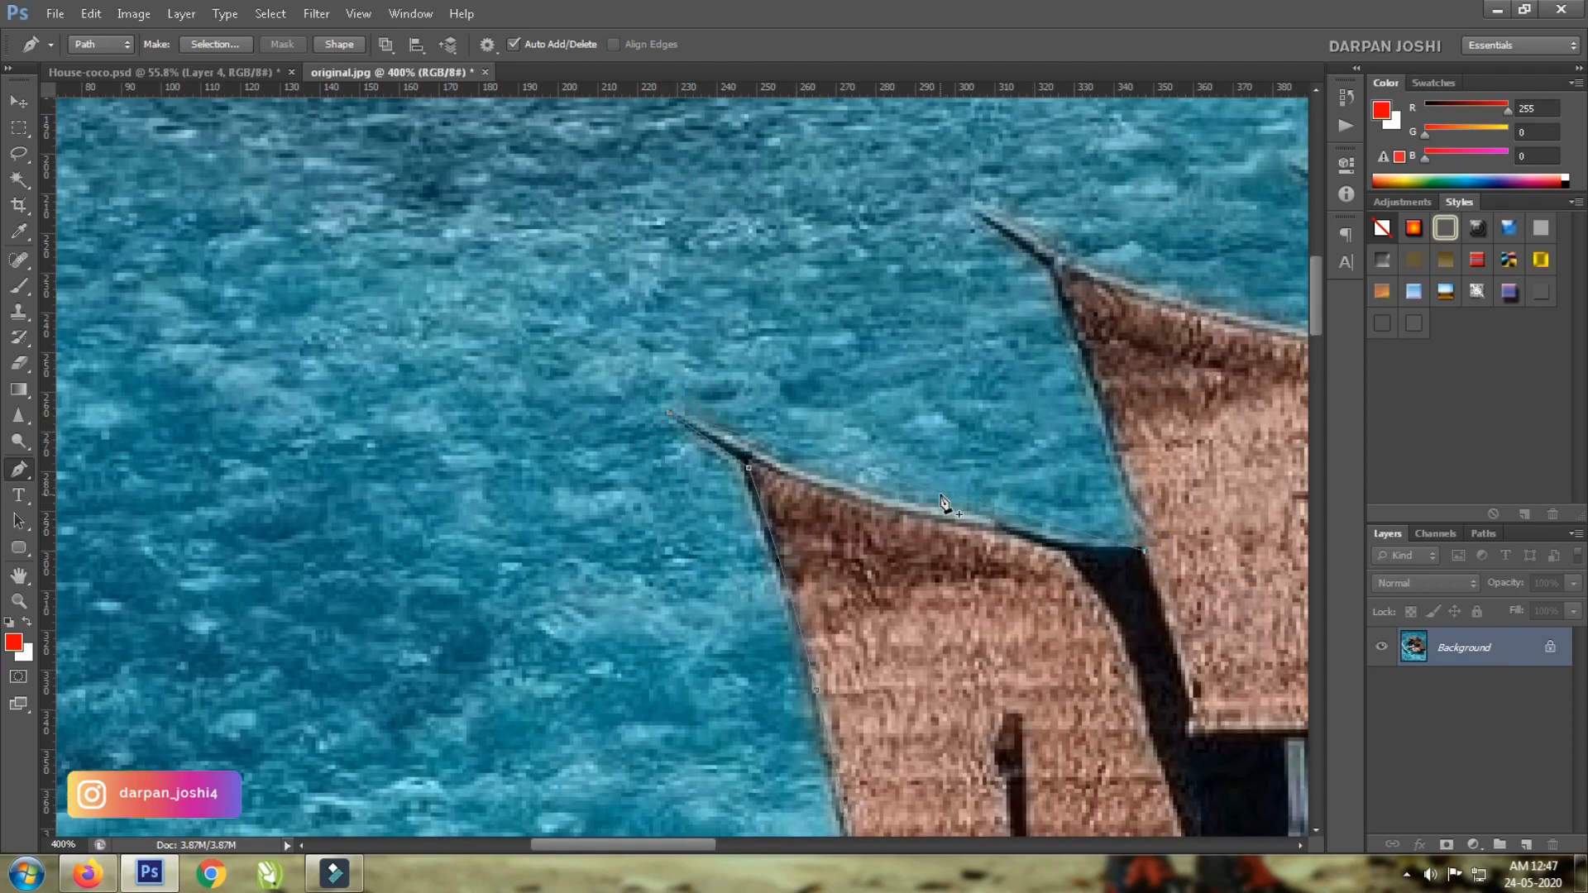
Trace the path along the stepped pointed roofs and the main ridge, down to the first post of the rear deck.
{"action": "left_click_drag", "start_coordinate": [1056, 281], "coordinate": [659, 374]}
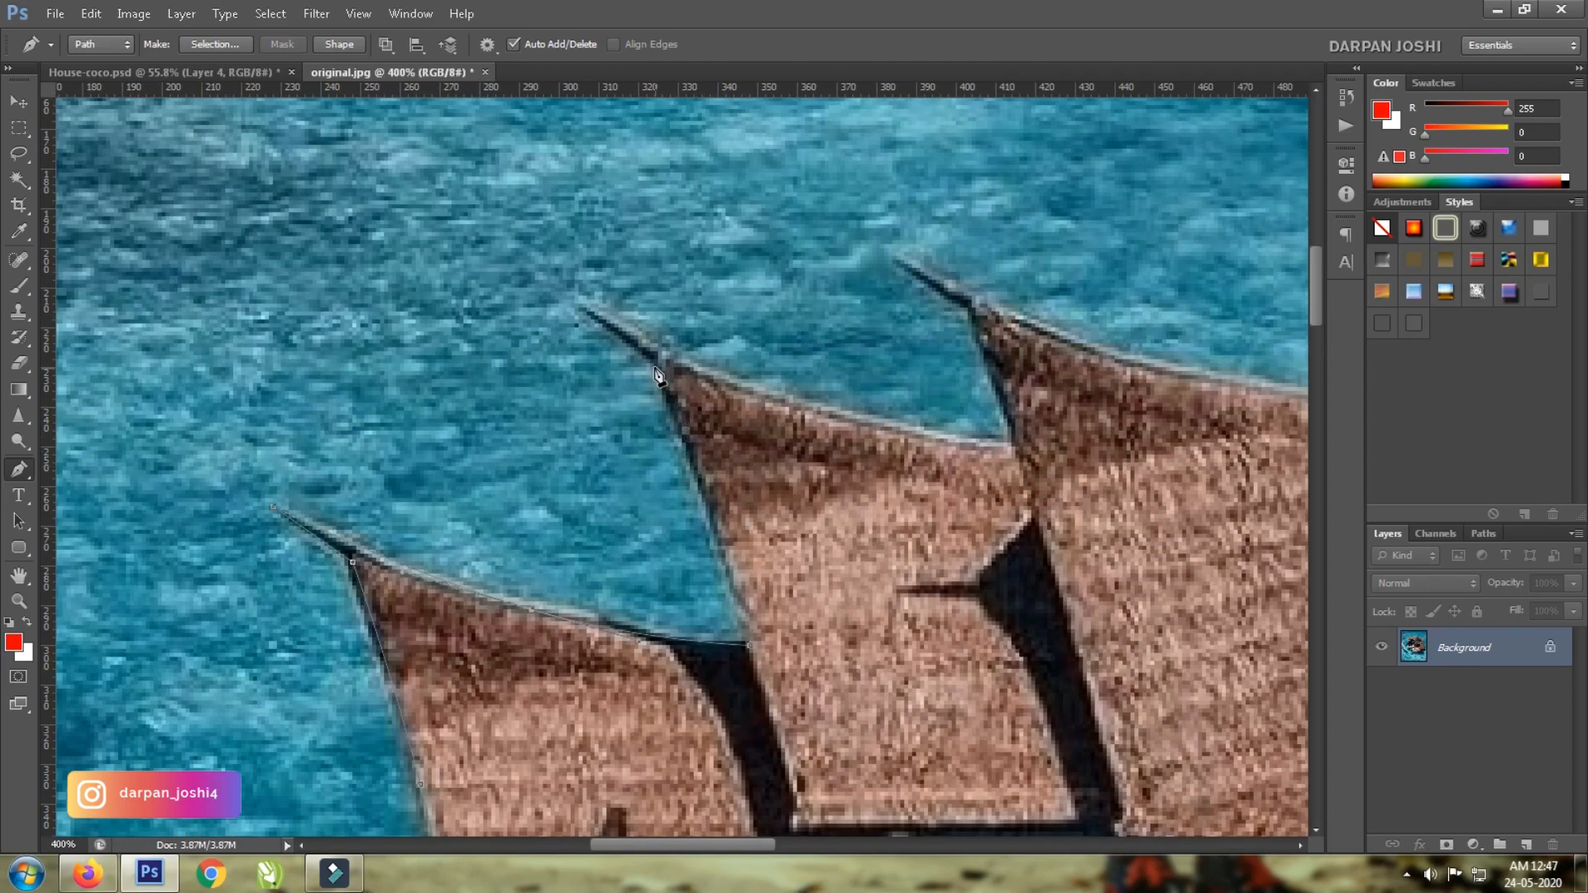
{"action": "left_click", "coordinate": [1012, 446]}
{"action": "left_click_drag", "start_coordinate": [816, 409], "coordinate": [610, 536]}
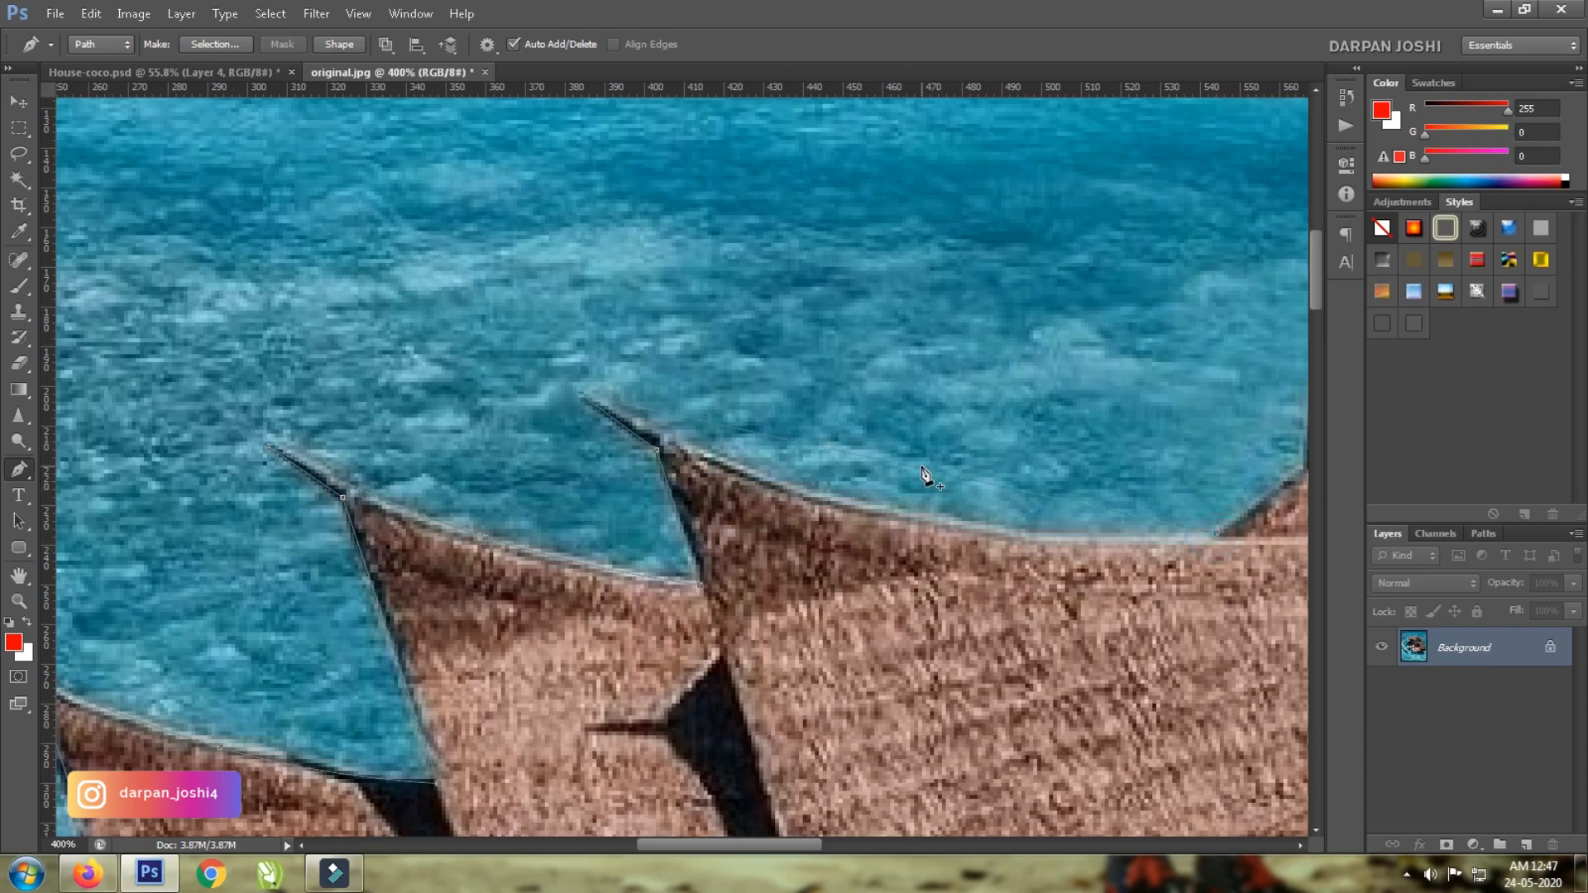
{"action": "left_click_drag", "start_coordinate": [915, 490], "coordinate": [915, 513]}
{"action": "left_click_drag", "start_coordinate": [1145, 486], "coordinate": [379, 485]}
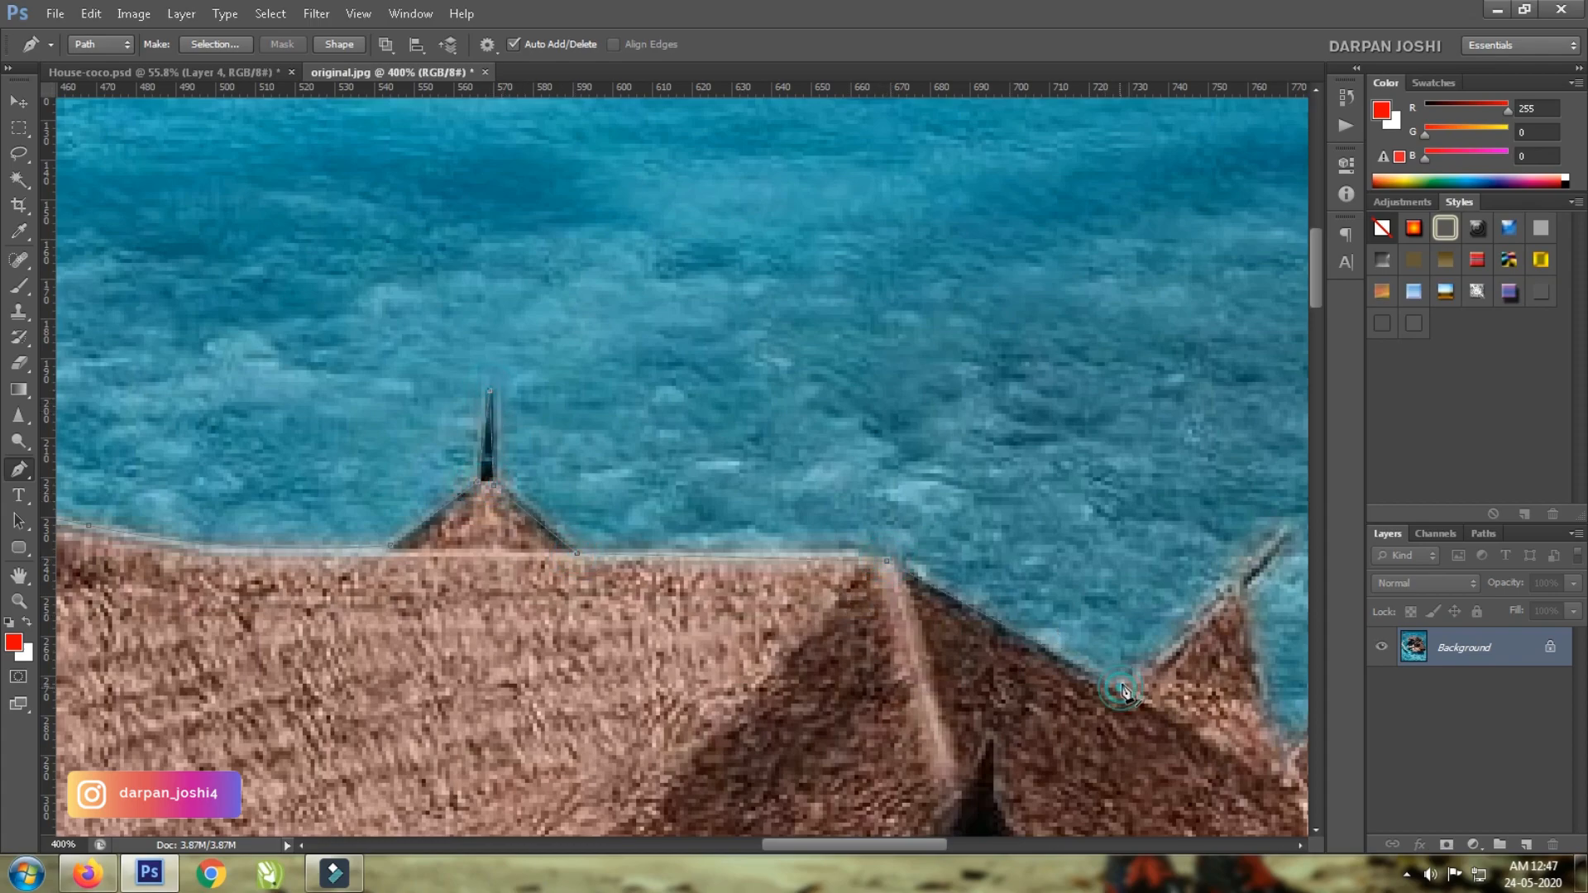
{"action": "left_click_drag", "start_coordinate": [1120, 693], "coordinate": [497, 436]}
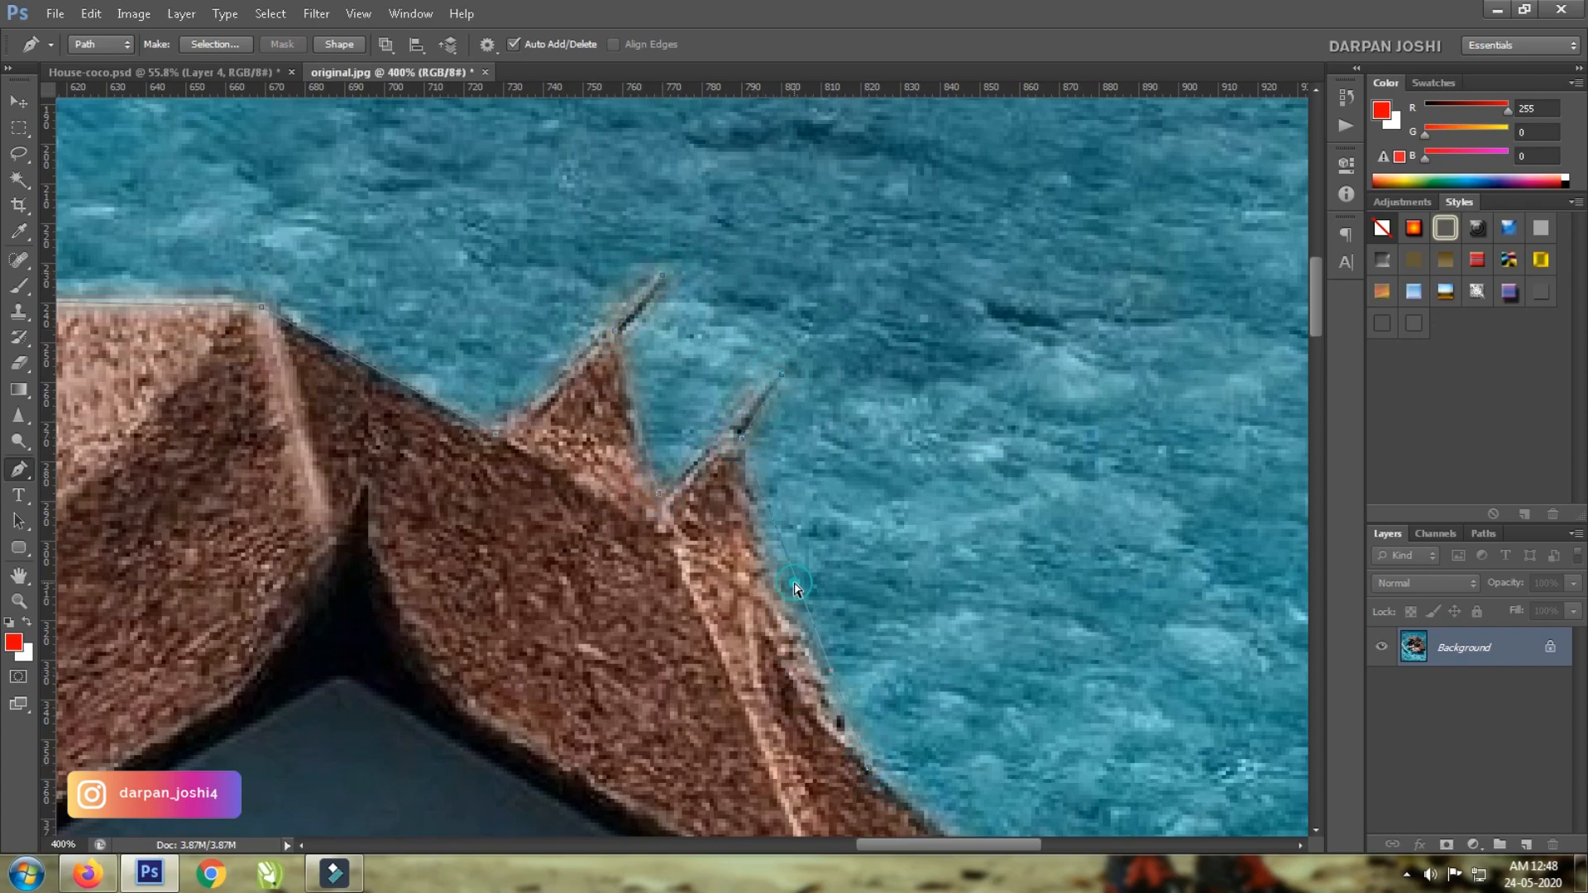
{"action": "left_click_drag", "start_coordinate": [925, 728], "coordinate": [434, 243]}
{"action": "left_click", "coordinate": [495, 382]}
{"action": "left_click", "coordinate": [524, 393]}
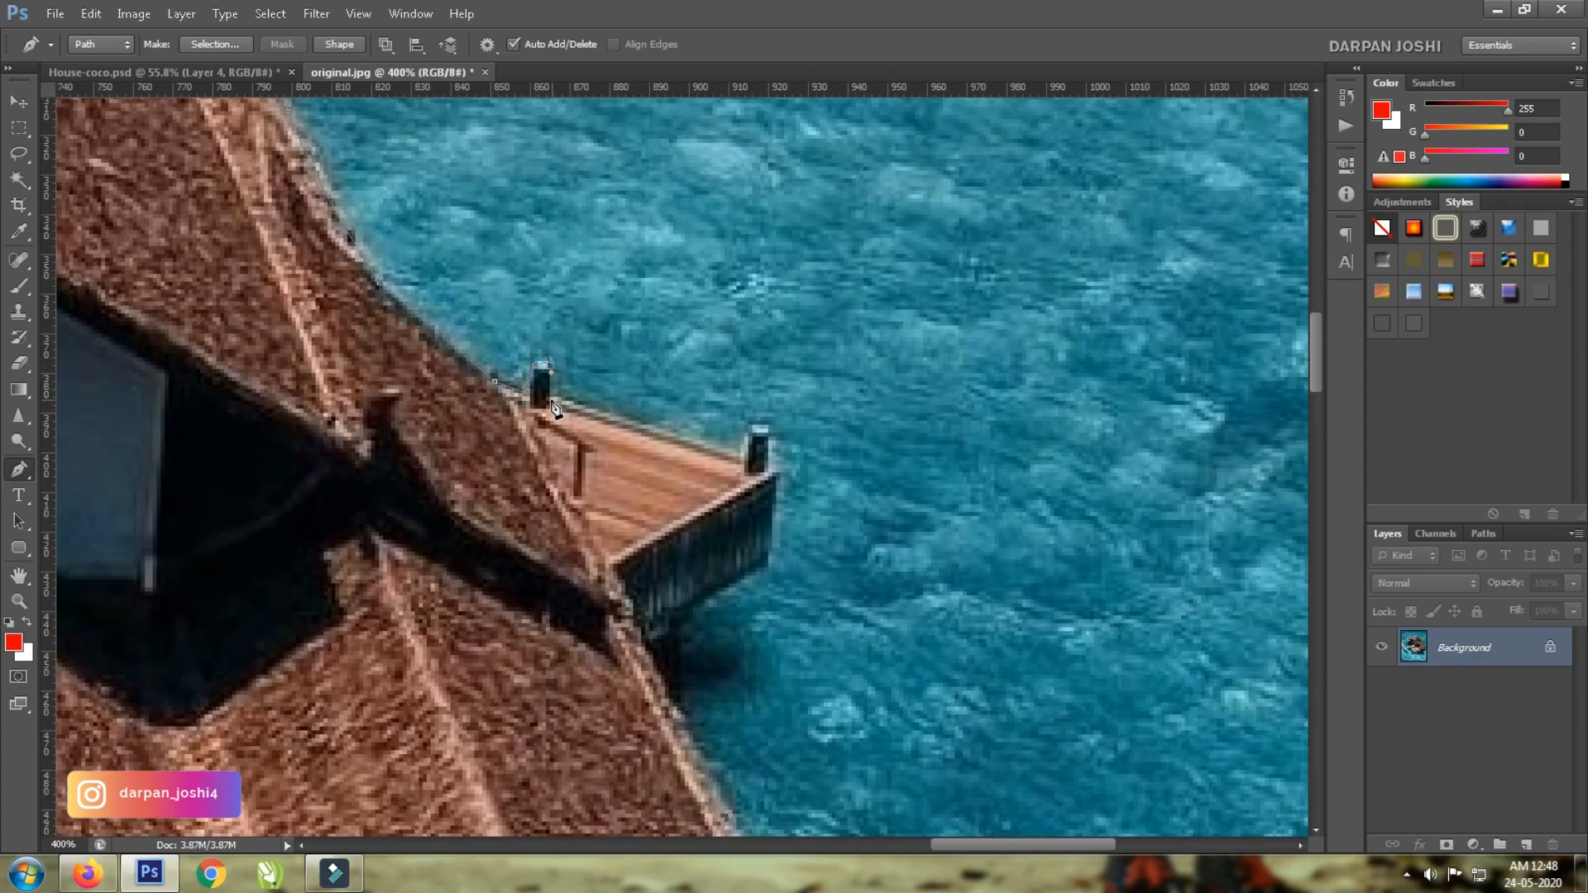
Continue the path around the rear deck and down the adjoining roof's outer edge to the eave corner.
{"action": "left_click", "coordinate": [774, 476]}
{"action": "left_click", "coordinate": [766, 562]}
{"action": "left_click_drag", "start_coordinate": [691, 639], "coordinate": [831, 401]}
{"action": "left_click", "coordinate": [757, 436]}
{"action": "left_click_drag", "start_coordinate": [918, 606], "coordinate": [846, 378]}
{"action": "left_click_drag", "start_coordinate": [826, 571], "coordinate": [822, 595]}
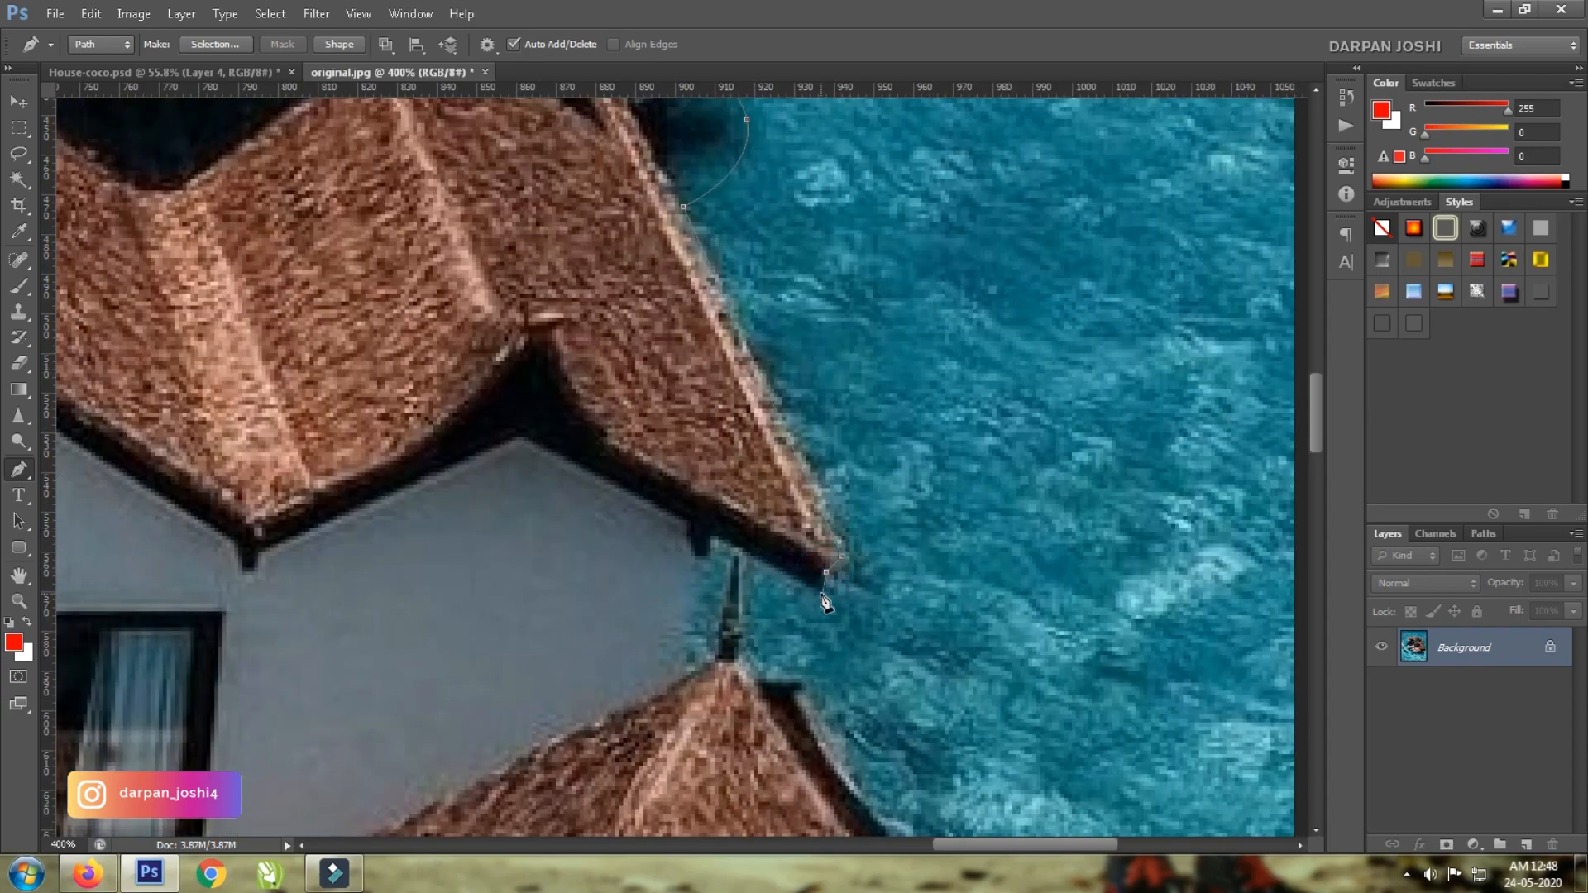
Trace the path under the eave, around the gazebo's roof spike, and down the gazebo roof's outer edge.
{"action": "left_click", "coordinate": [691, 556]}
{"action": "left_click_drag", "start_coordinate": [690, 660], "coordinate": [701, 407]}
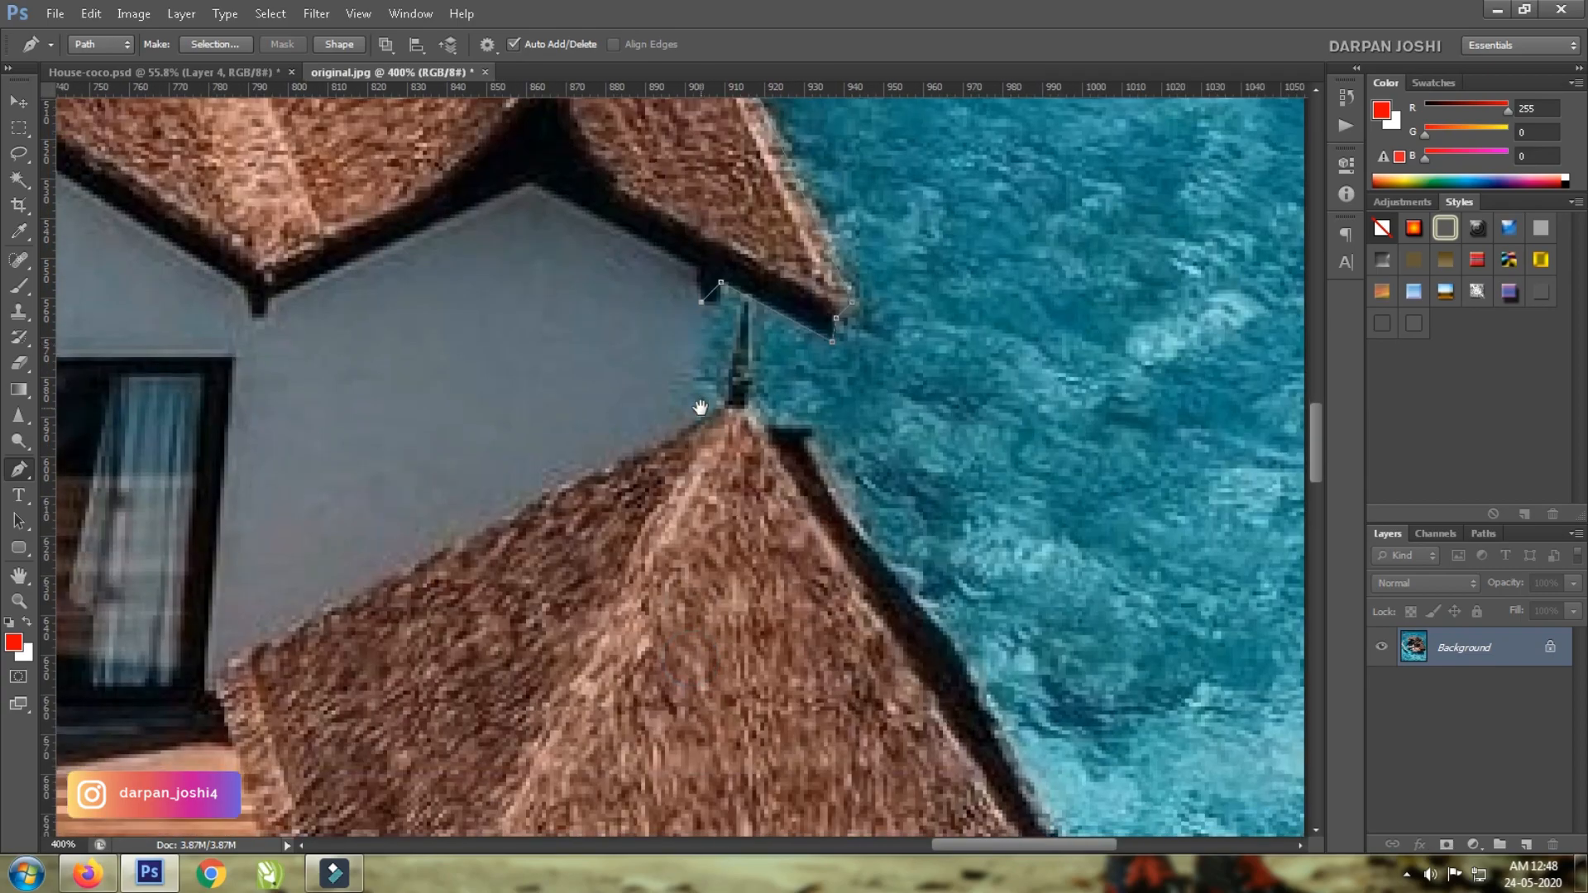
{"action": "left_click", "coordinate": [748, 306]}
{"action": "left_click", "coordinate": [749, 414]}
{"action": "left_click", "coordinate": [765, 429]}
{"action": "left_click_drag", "start_coordinate": [964, 504], "coordinate": [767, 210]}
{"action": "left_click_drag", "start_coordinate": [914, 607], "coordinate": [1035, 663]}
{"action": "left_click", "coordinate": [1015, 773]}
Continue the path around the gazebo roof's lower corner and down to the underside corner of the deck.
{"action": "left_click_drag", "start_coordinate": [1004, 761], "coordinate": [984, 374]}
{"action": "left_click", "coordinate": [991, 421]}
{"action": "left_click", "coordinate": [1022, 476]}
{"action": "left_click_drag", "start_coordinate": [954, 666], "coordinate": [942, 313]}
{"action": "left_click", "coordinate": [957, 413]}
{"action": "left_click", "coordinate": [961, 420]}
{"action": "left_click", "coordinate": [950, 467]}
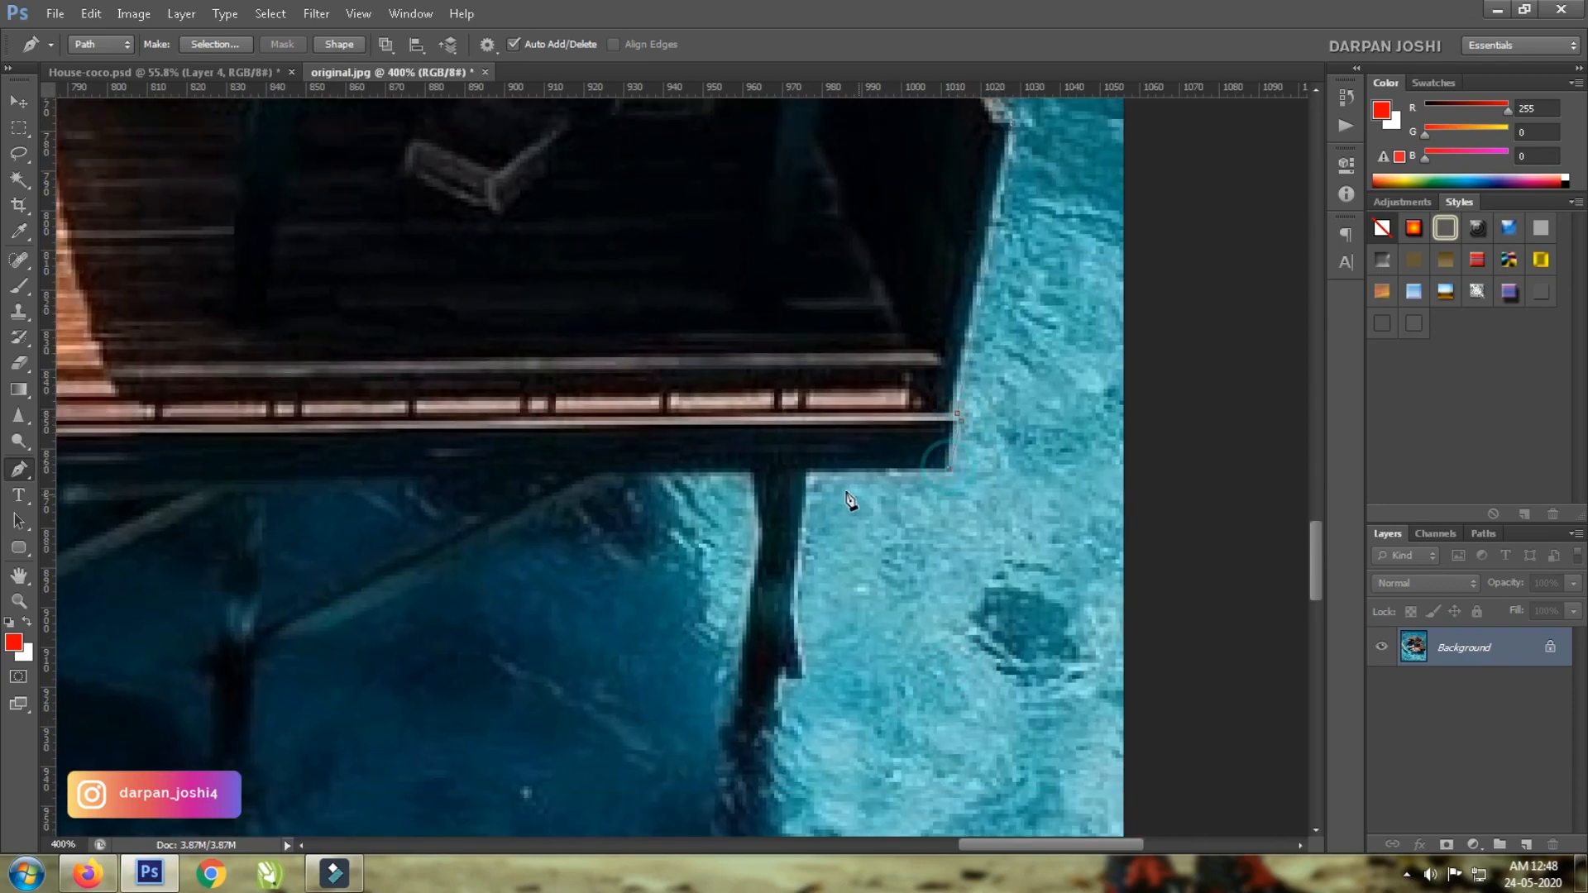
{"action": "left_click_drag", "start_coordinate": [855, 650], "coordinate": [848, 403]}
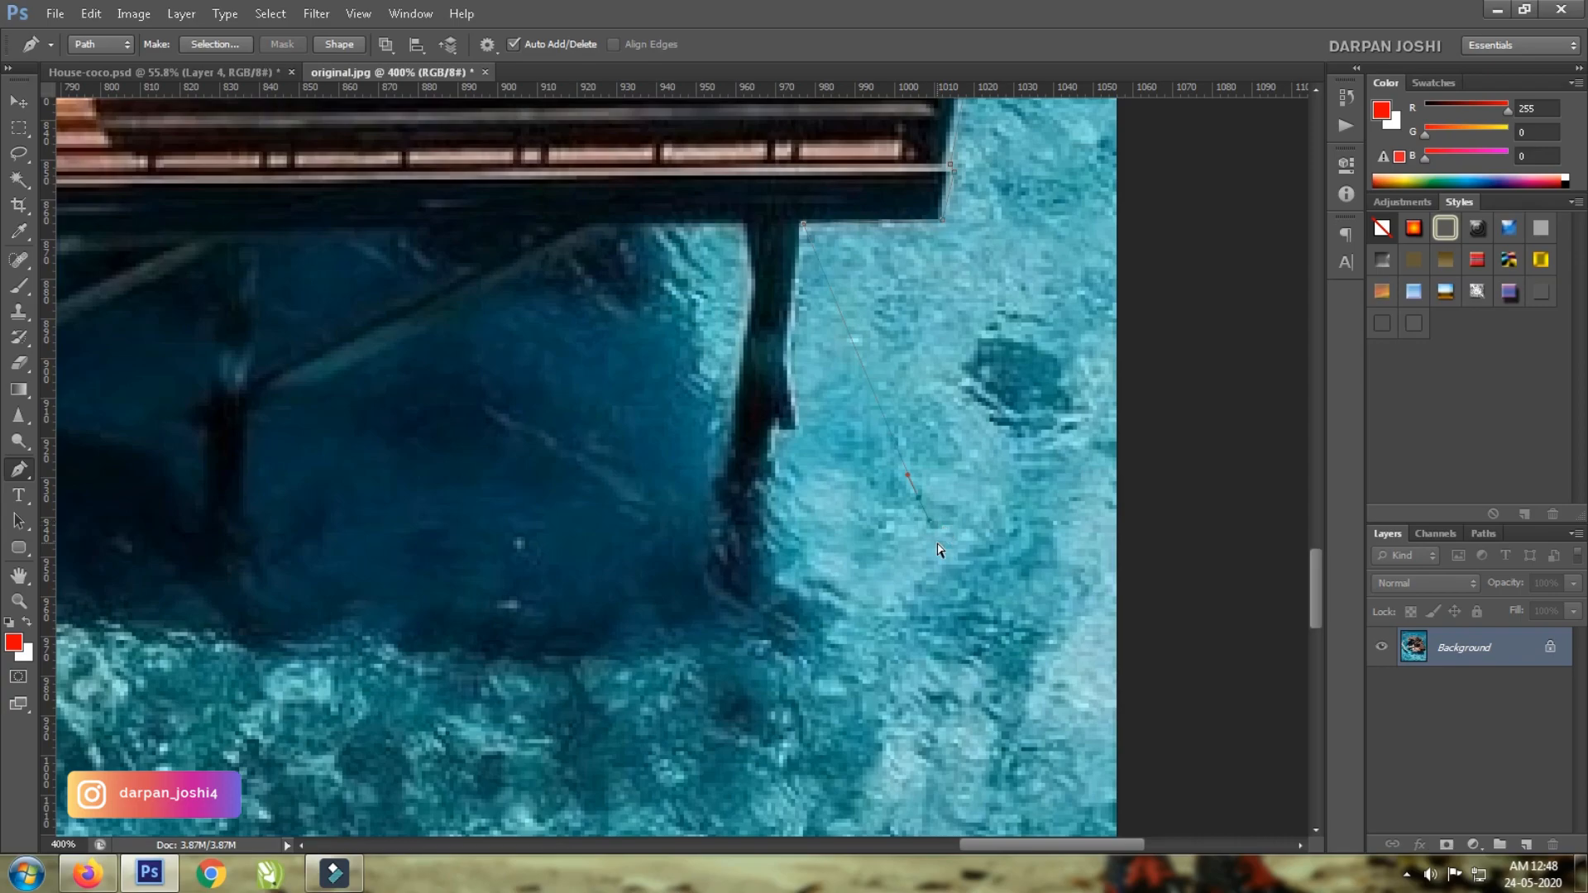
Close the path outside the canvas around the water below the villa, convert it to a selection, and feather it.
{"action": "key", "text": "ctrl+0"}
{"action": "left_click", "coordinate": [1020, 700]}
{"action": "left_click", "coordinate": [968, 807]}
{"action": "left_click", "coordinate": [434, 815]}
{"action": "left_click", "coordinate": [341, 797]}
{"action": "left_click", "coordinate": [364, 505]}
{"action": "left_click", "coordinate": [419, 418]}
{"action": "key", "text": "ctrl+Return"}
{"action": "key", "text": "shift+F6"}
{"action": "key", "text": "Return"}
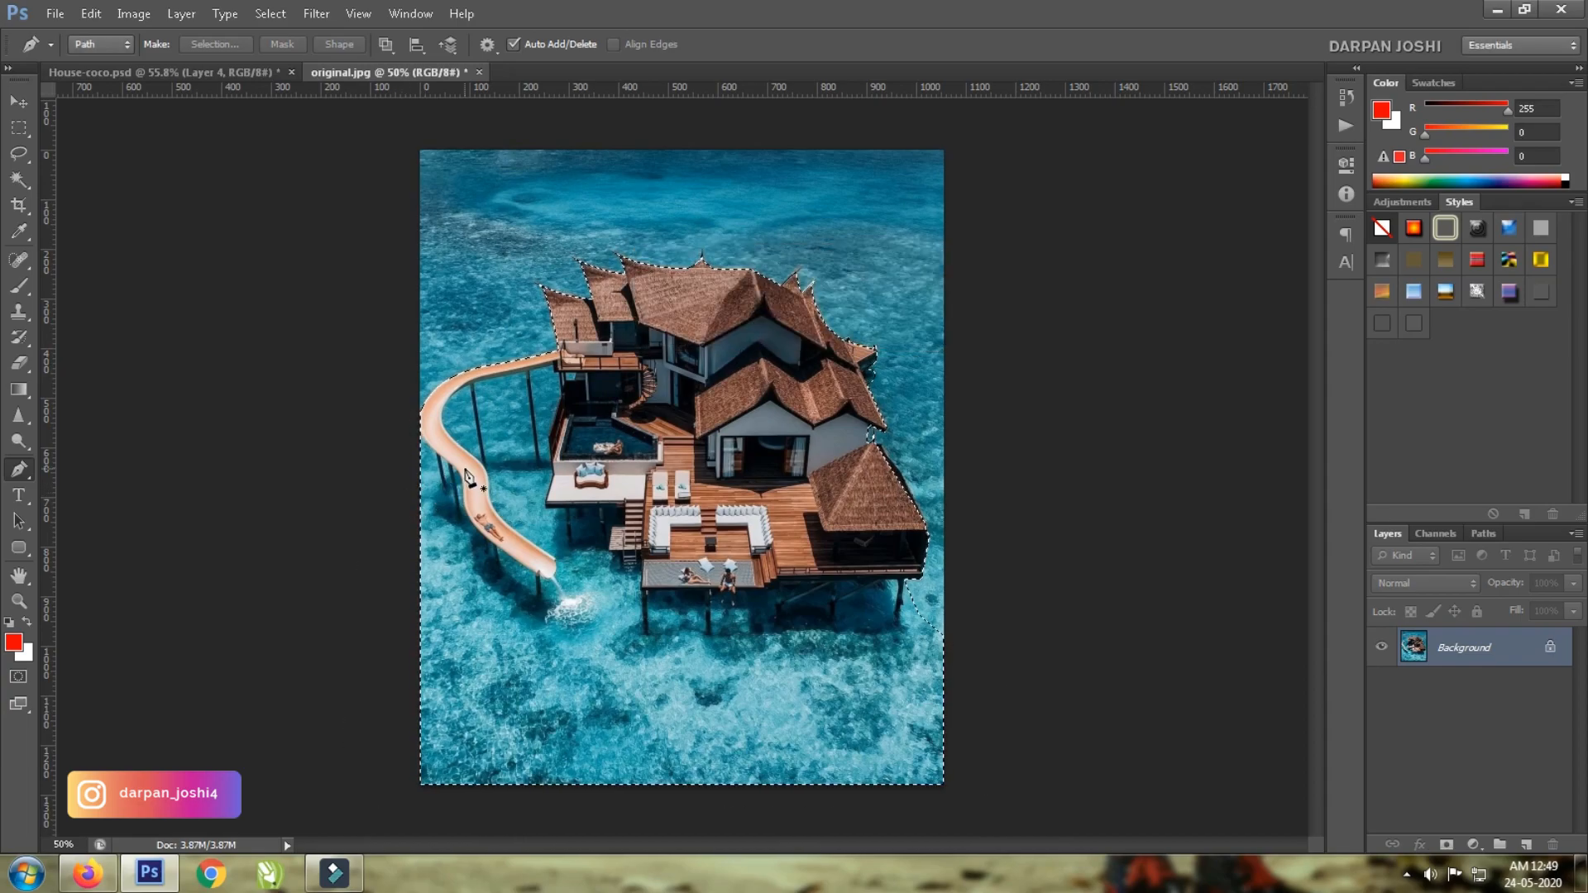
Copy the villa cut-out into House-coco.psd and scale it down to sit inside the coconut.
{"action": "key", "text": "ctrl+Tab"}
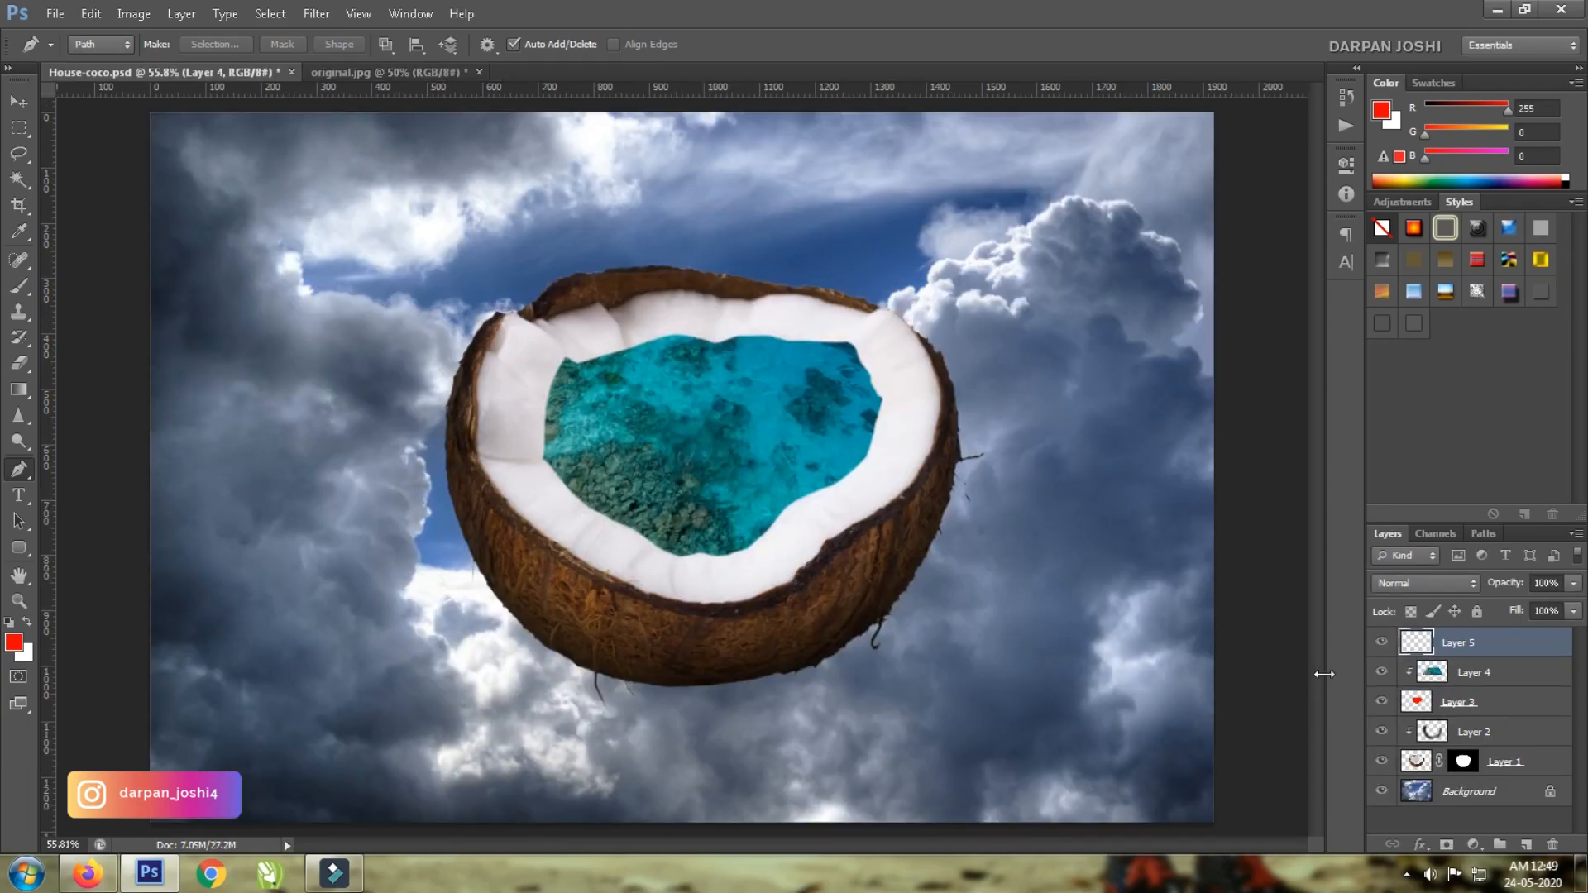
{"action": "key", "text": "ctrl+v"}
{"action": "key", "text": "ctrl+t"}
{"action": "left_click_drag", "start_coordinate": [974, 767], "coordinate": [792, 510]}
{"action": "left_click_drag", "start_coordinate": [584, 526], "coordinate": [558, 552]}
{"action": "key", "text": "Return"}
Rotate the villa slightly counter-clockwise and shift it a little lower in the coconut.
{"action": "key", "text": "ctrl+t"}
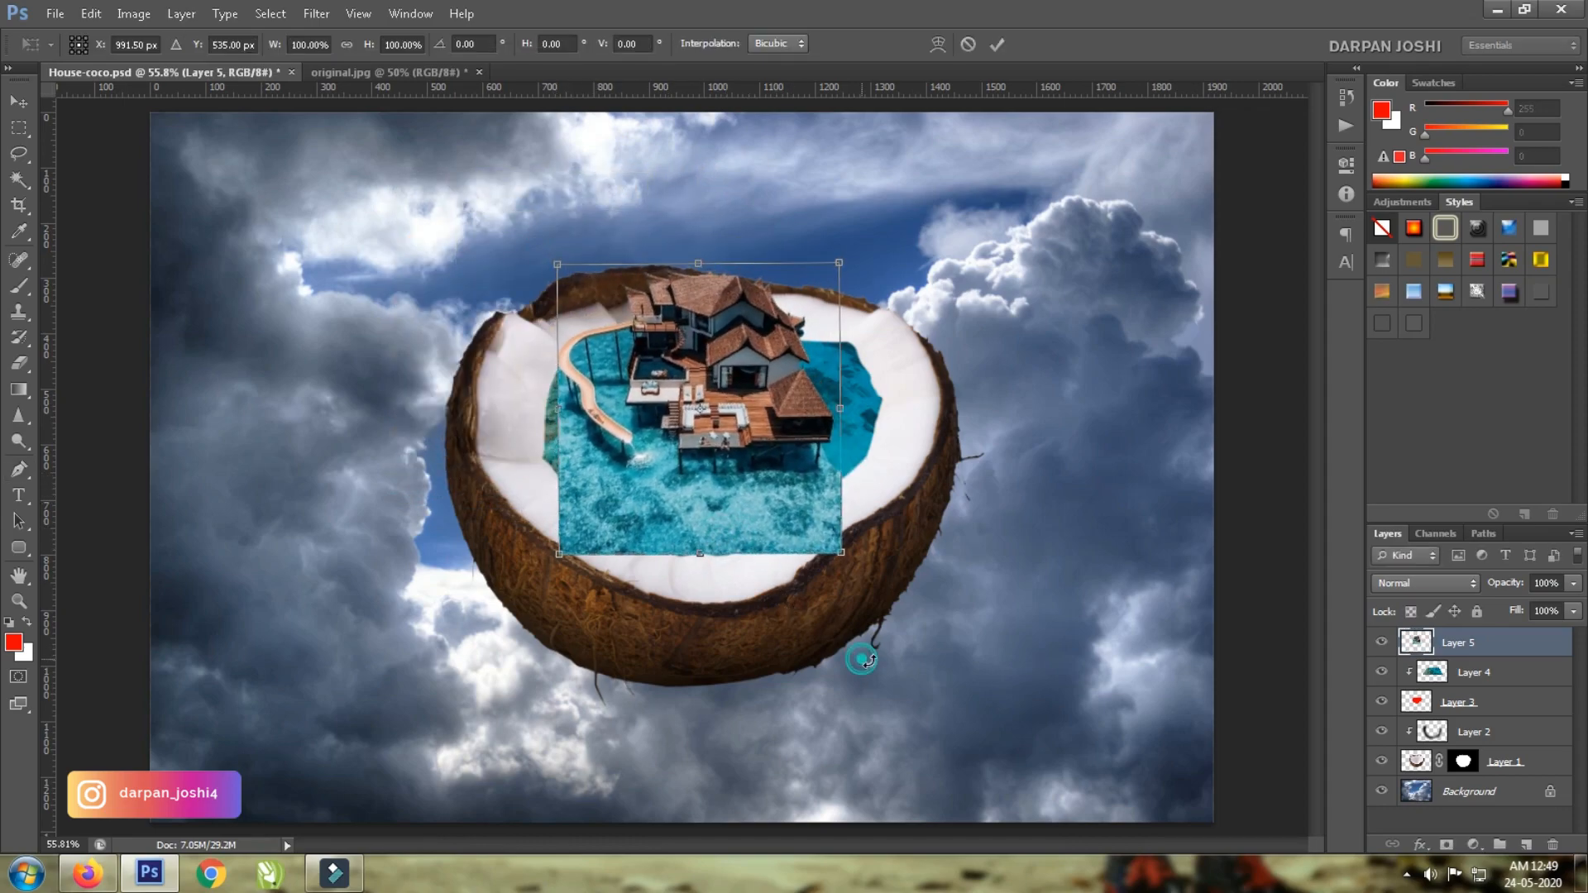
{"action": "left_click_drag", "start_coordinate": [862, 649], "coordinate": [873, 641]}
{"action": "key", "text": "Return"}
{"action": "key", "text": "z"}
{"action": "left_click", "coordinate": [738, 473]}
{"action": "key", "text": "v"}
{"action": "left_click_drag", "start_coordinate": [718, 515], "coordinate": [719, 529]}
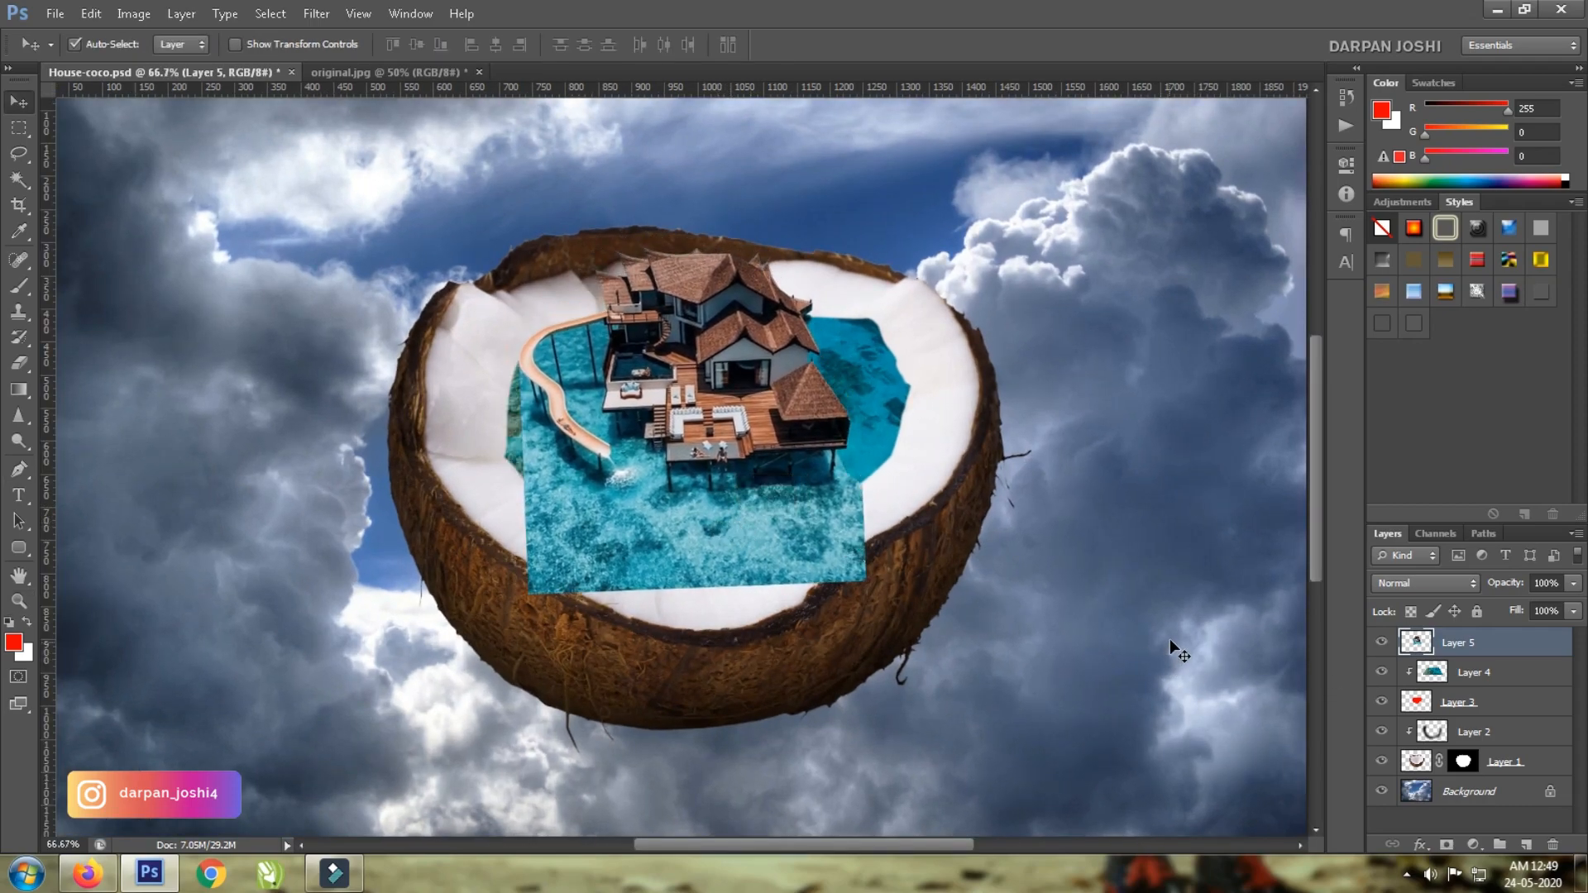
Add a layer mask to the villa layer.
{"action": "key", "text": "z"}
{"action": "left_click", "coordinate": [781, 469]}
{"action": "left_click", "coordinate": [1445, 844]}
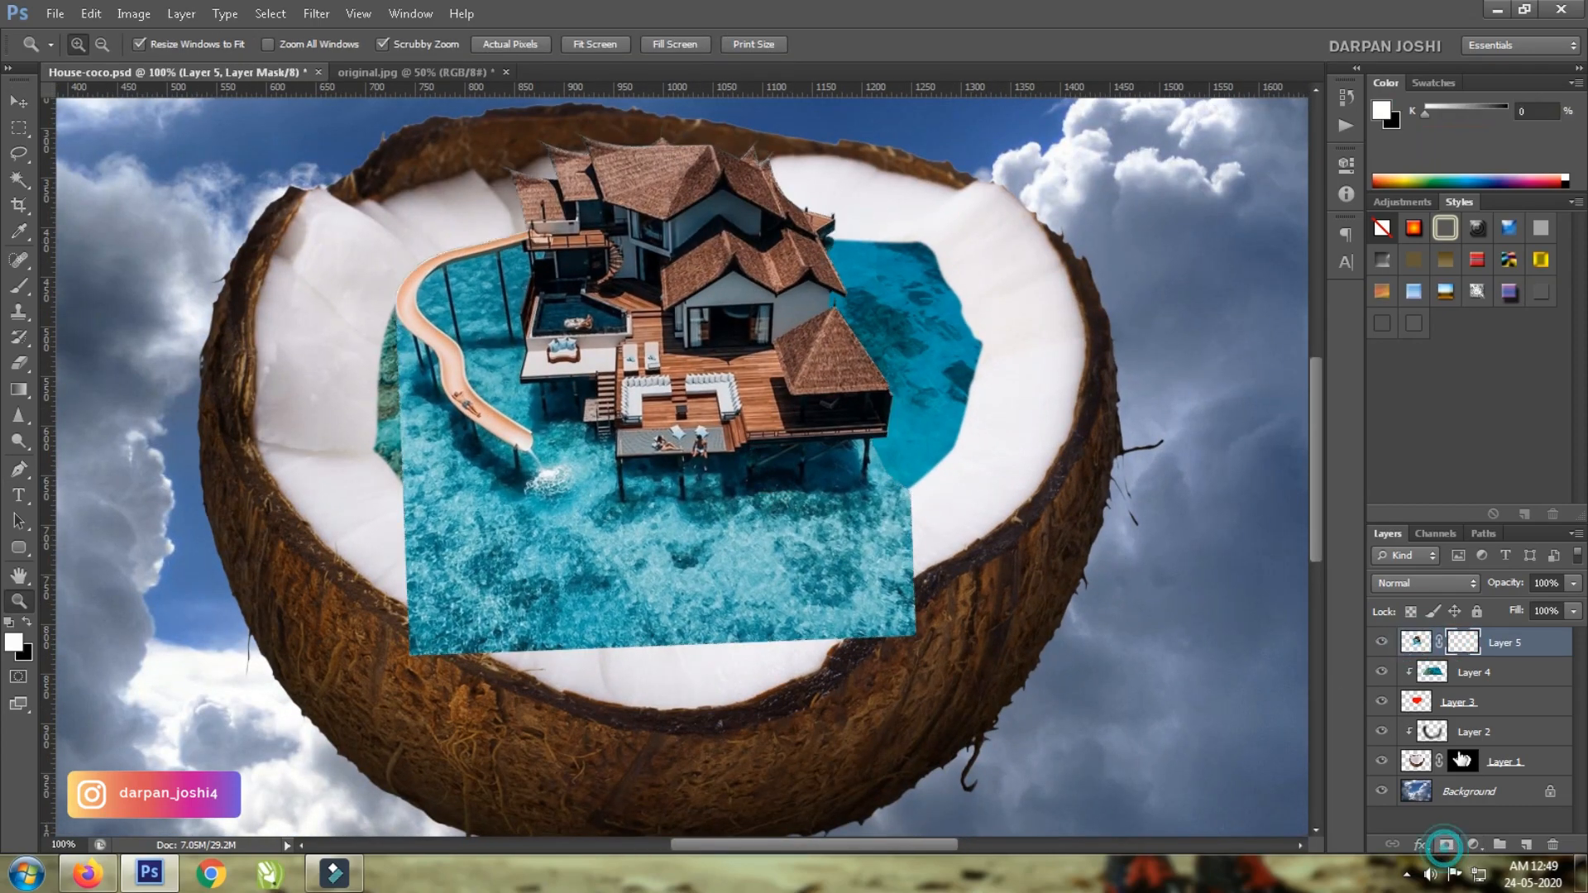
{"action": "left_click", "coordinate": [1347, 164]}
{"action": "left_click", "coordinate": [1288, 152]}
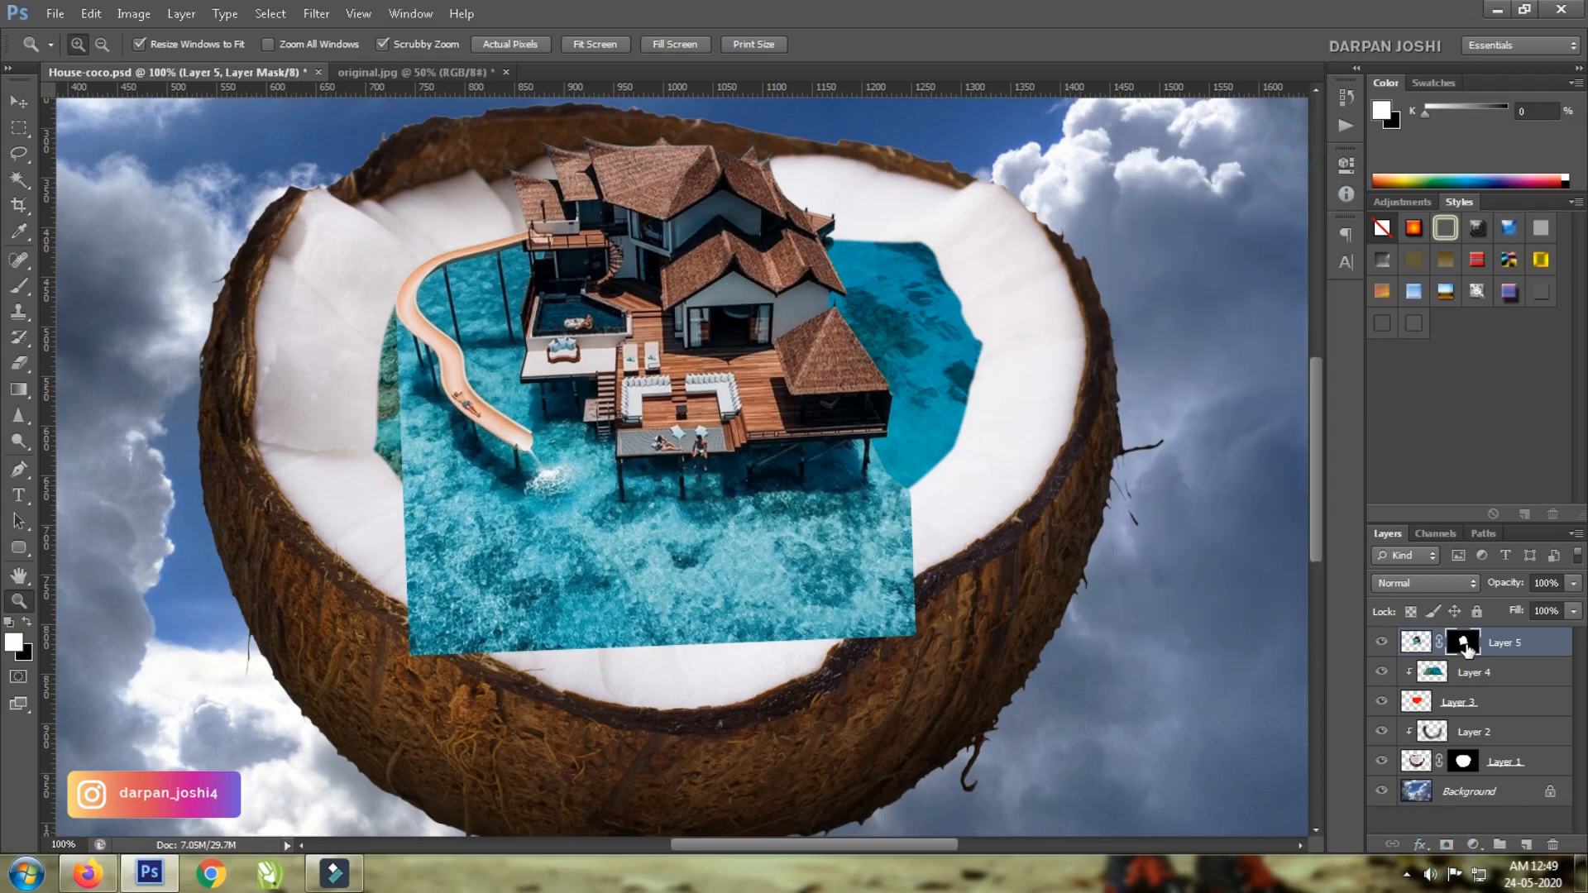
Paint black on the villa layer's mask with a large soft brush of about 150 px to hide water covering the coconut flesh.
{"action": "key", "text": "e"}
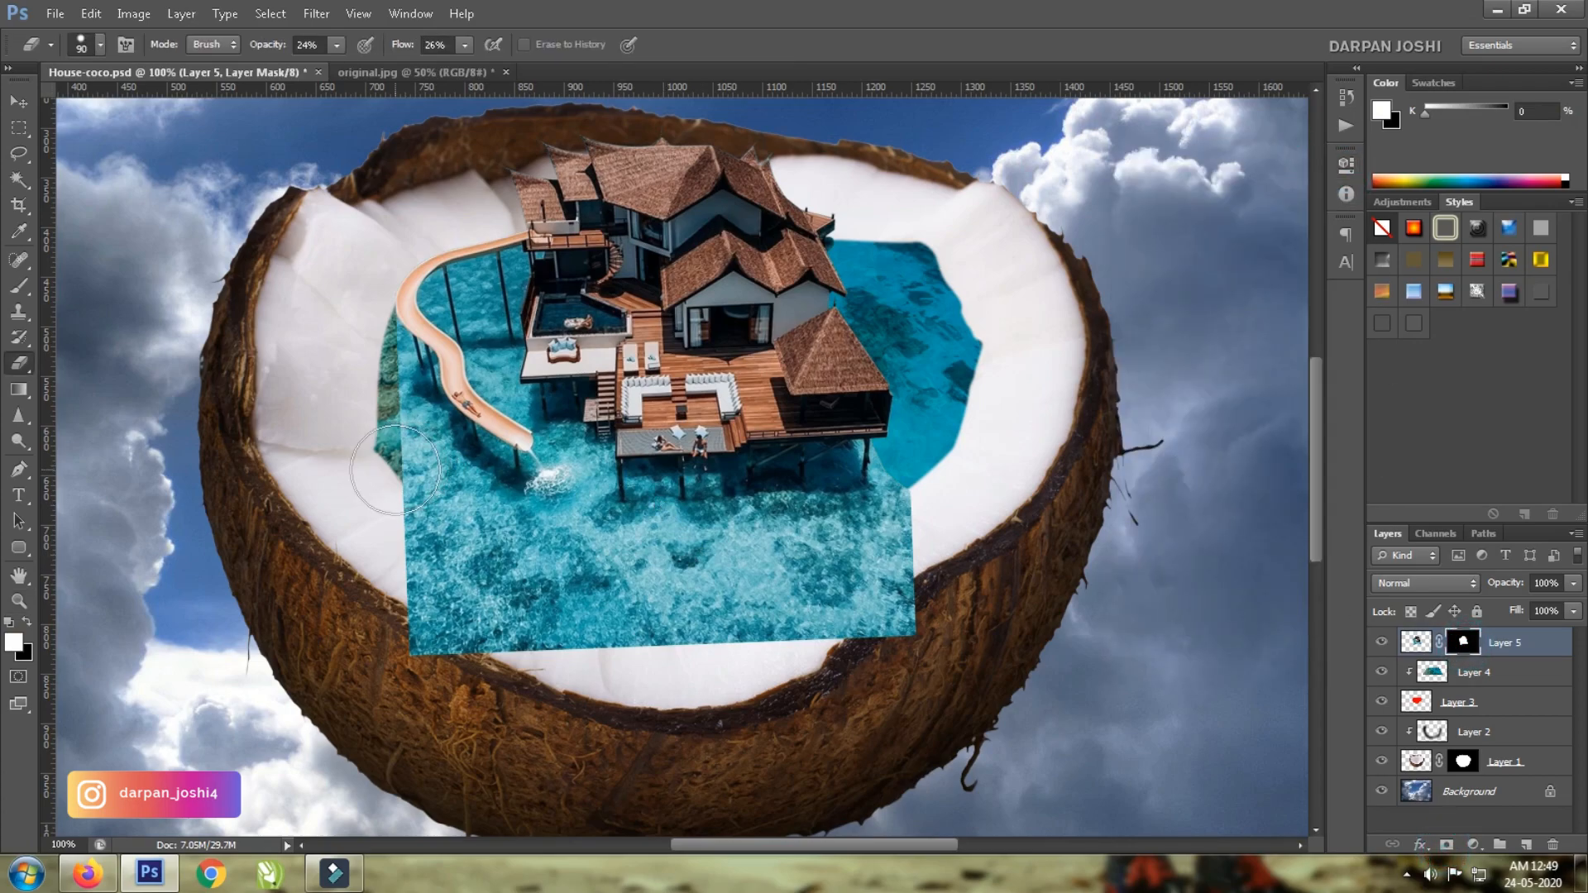
{"action": "key", "text": "b"}
{"action": "key", "text": "bracketright"}
{"action": "key", "text": "bracketright"}
{"action": "key", "text": "bracketright"}
{"action": "key", "text": "bracketright"}
{"action": "key", "text": "bracketright"}
{"action": "key", "text": "bracketright"}
{"action": "key", "text": "bracketright"}
{"action": "left_click", "coordinate": [348, 520]}
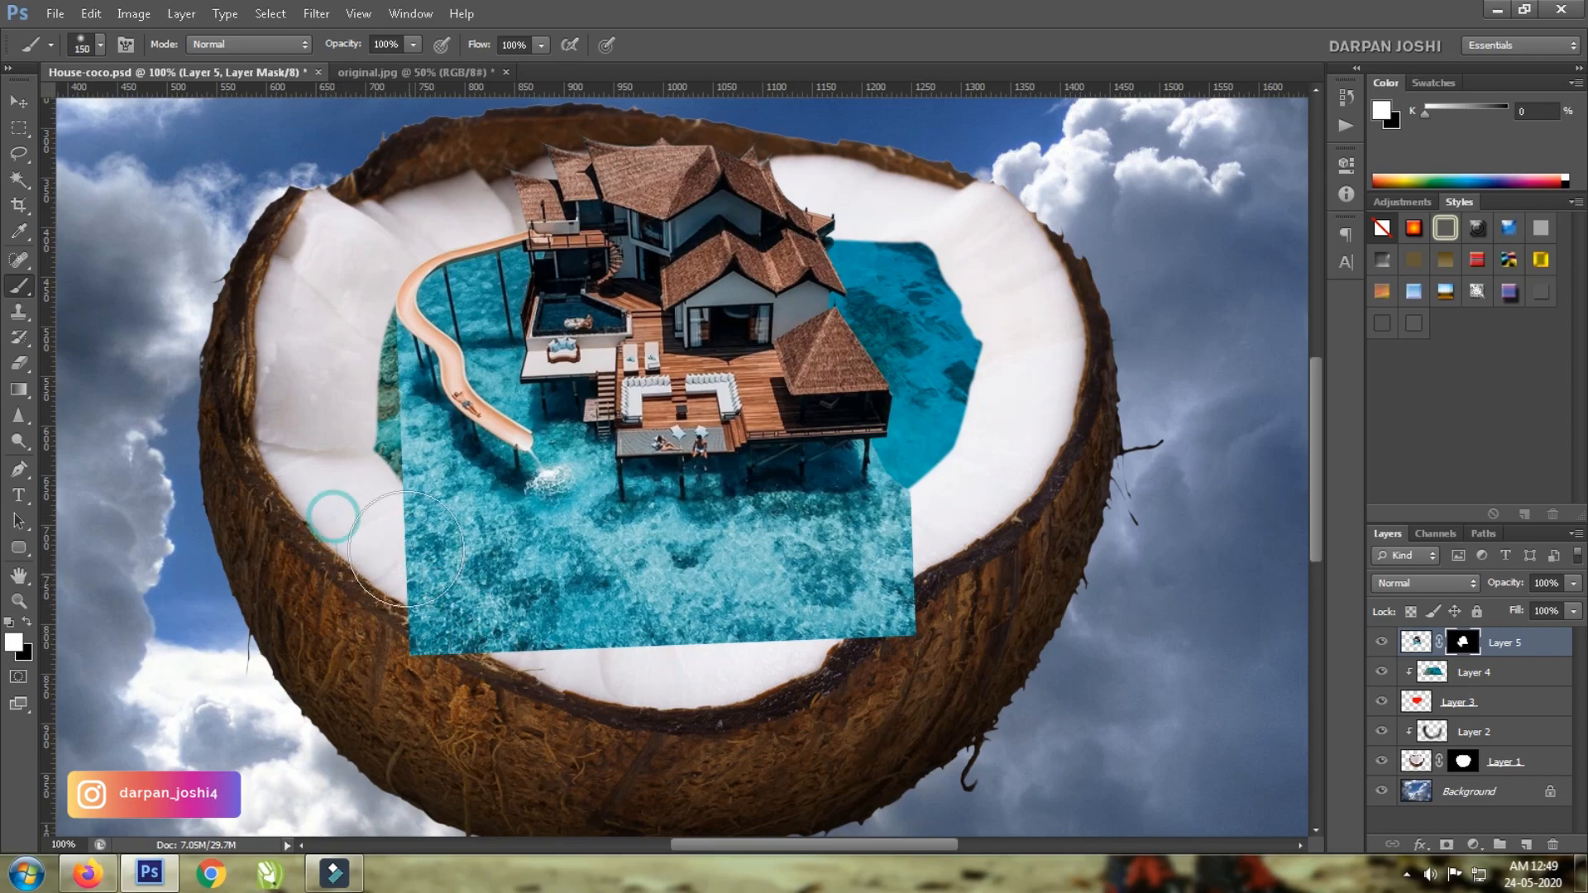
{"action": "left_click", "coordinate": [1461, 638]}
{"action": "left_click", "coordinate": [26, 621]}
{"action": "mouse_move", "coordinate": [364, 536]}
{"action": "left_mouse_down"}
{"action": "mouse_move", "coordinate": [415, 540]}
{"action": "mouse_move", "coordinate": [623, 716]}
{"action": "mouse_move", "coordinate": [566, 627]}
{"action": "mouse_move", "coordinate": [990, 619]}
{"action": "mouse_move", "coordinate": [846, 683]}
{"action": "mouse_move", "coordinate": [784, 642]}
{"action": "mouse_move", "coordinate": [704, 626]}
{"action": "mouse_move", "coordinate": [880, 572]}
{"action": "mouse_move", "coordinate": [837, 596]}
{"action": "mouse_move", "coordinate": [768, 703]}
{"action": "mouse_move", "coordinate": [760, 660]}
{"action": "mouse_move", "coordinate": [744, 712]}
{"action": "mouse_move", "coordinate": [769, 625]}
{"action": "mouse_move", "coordinate": [718, 687]}
{"action": "mouse_move", "coordinate": [425, 590]}
{"action": "left_mouse_up"}
{"action": "left_click_drag", "start_coordinate": [346, 473], "coordinate": [398, 588]}
{"action": "key", "text": "bracketleft"}
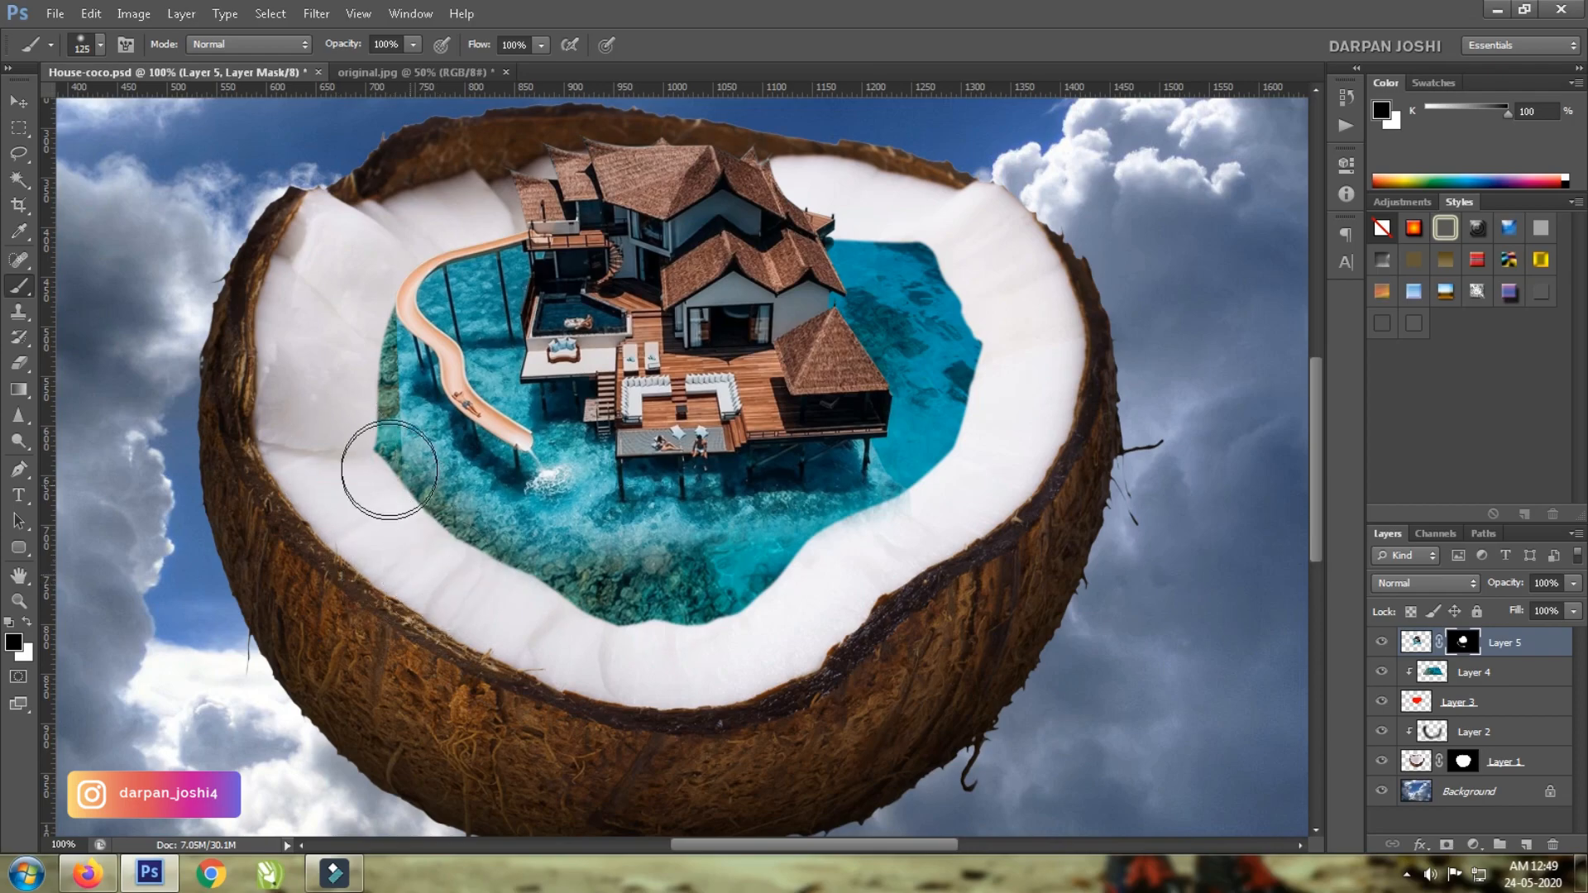
Mask the hard water edge beside the slide with a smaller brush so it blends into the ocean layer.
{"action": "scroll", "coordinate": [363, 390], "scroll_direction": "up", "scroll_amount": 2}
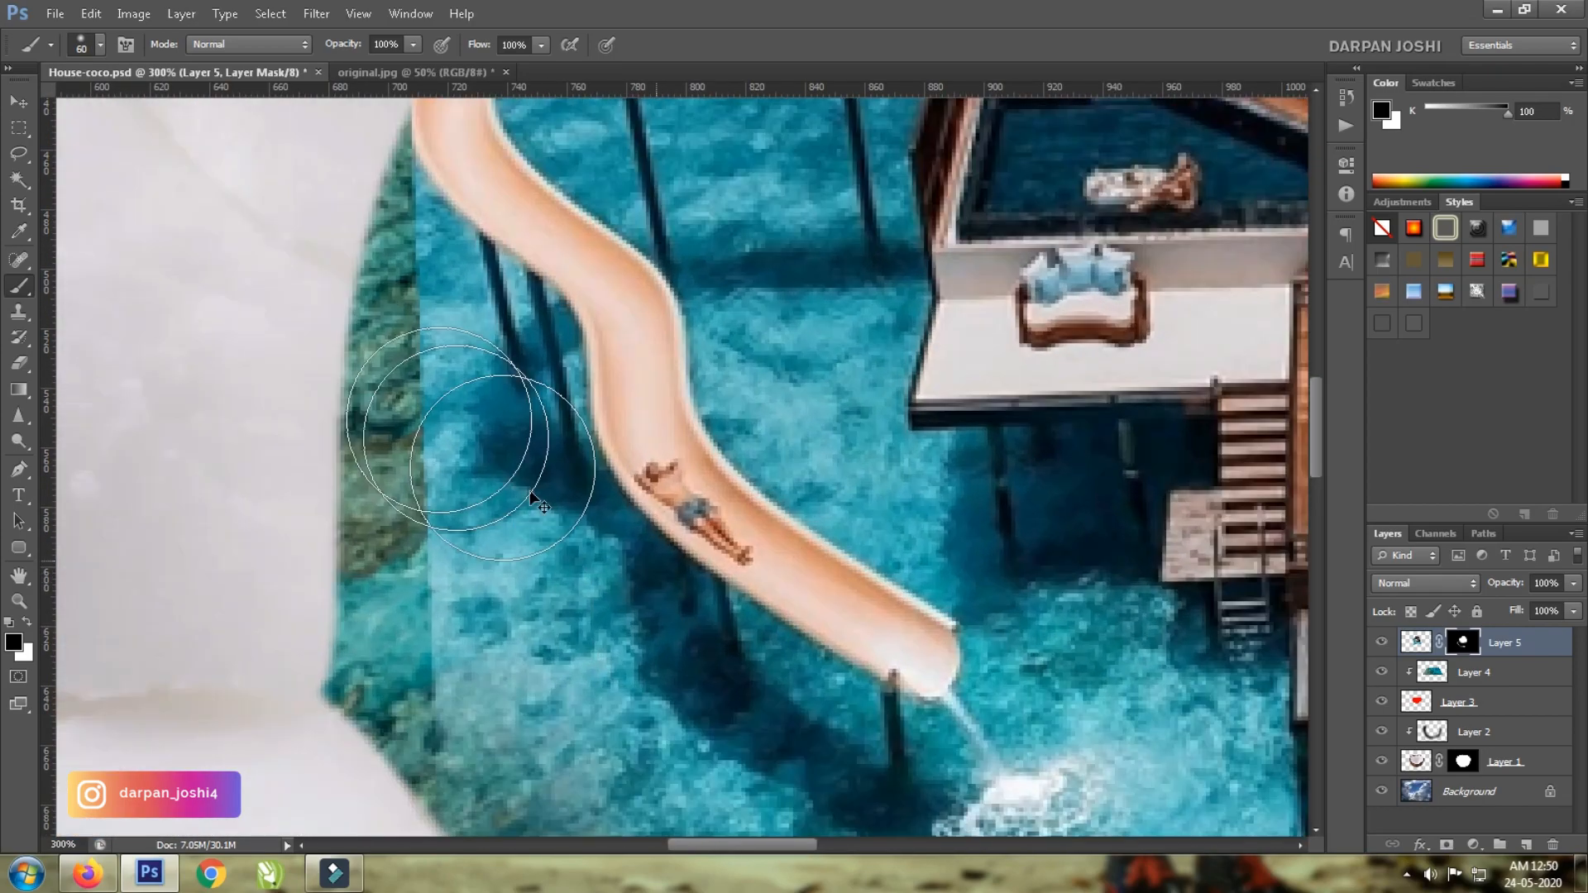
{"action": "key", "text": "bracketleft"}
{"action": "key", "text": "bracketleft"}
{"action": "key", "text": "bracketleft"}
{"action": "left_click_drag", "start_coordinate": [375, 213], "coordinate": [404, 542]}
{"action": "left_click_drag", "start_coordinate": [380, 322], "coordinate": [481, 727]}
{"action": "left_click_drag", "start_coordinate": [411, 235], "coordinate": [438, 554]}
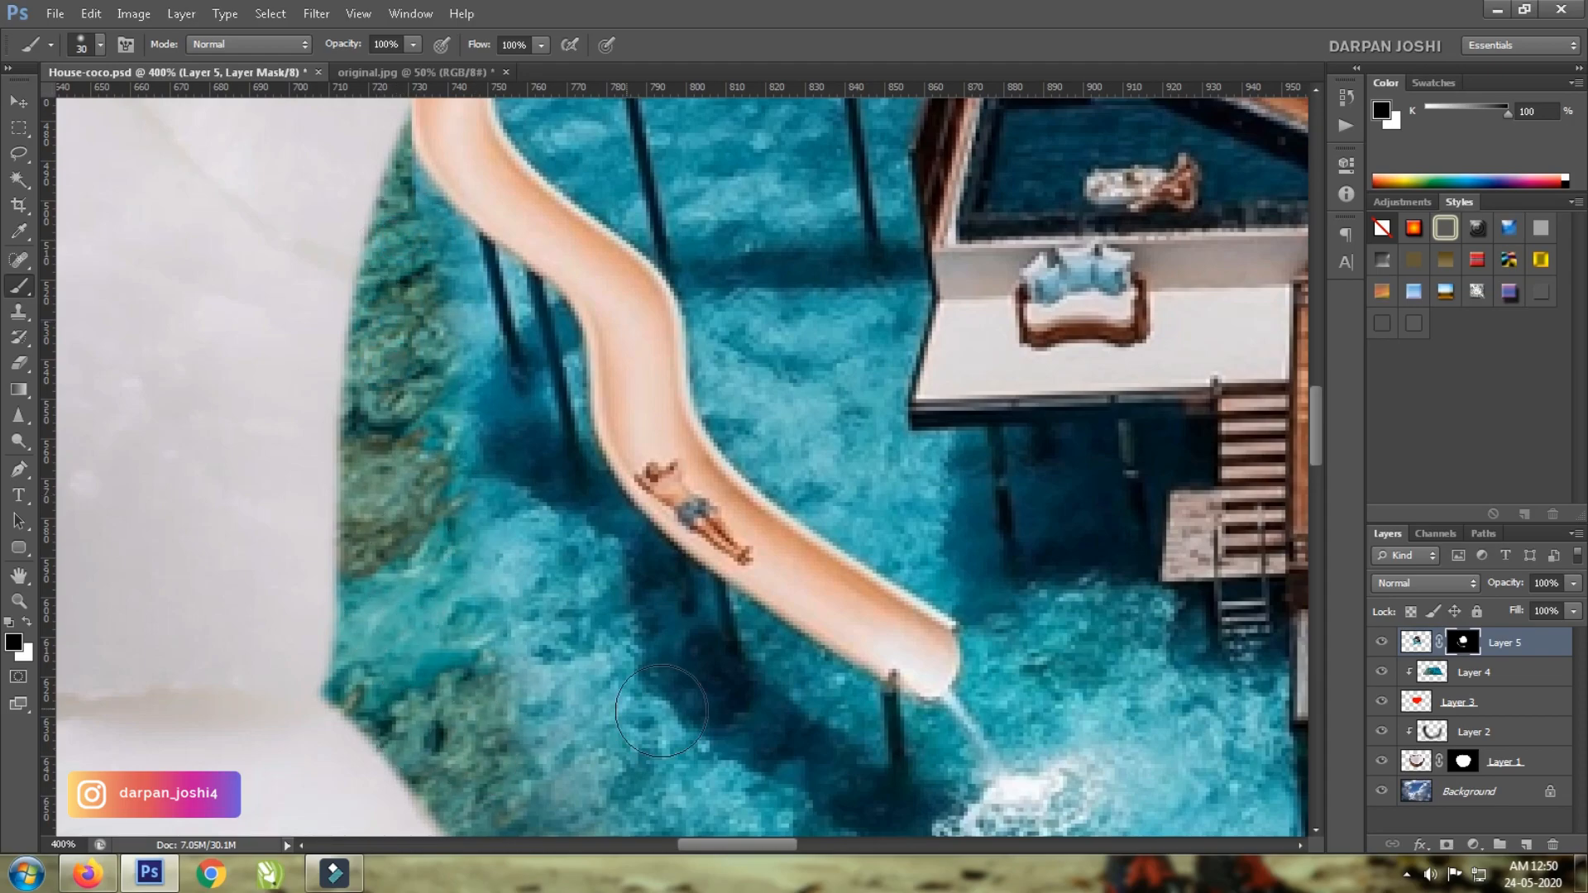
Mask out the dark water remnant below the rear deck with a 15 px brush.
{"action": "left_click_drag", "start_coordinate": [883, 609], "coordinate": [609, 475]}
{"action": "mouse_move", "coordinate": [1034, 496]}
{"action": "left_mouse_down"}
{"action": "mouse_move", "coordinate": [797, 543]}
{"action": "mouse_move", "coordinate": [724, 597]}
{"action": "mouse_move", "coordinate": [861, 722]}
{"action": "mouse_move", "coordinate": [783, 559]}
{"action": "left_mouse_up"}
{"action": "left_click_drag", "start_coordinate": [949, 254], "coordinate": [861, 692]}
{"action": "mouse_move", "coordinate": [747, 397]}
{"action": "left_mouse_down"}
{"action": "mouse_move", "coordinate": [780, 454]}
{"action": "mouse_move", "coordinate": [723, 499]}
{"action": "left_mouse_up"}
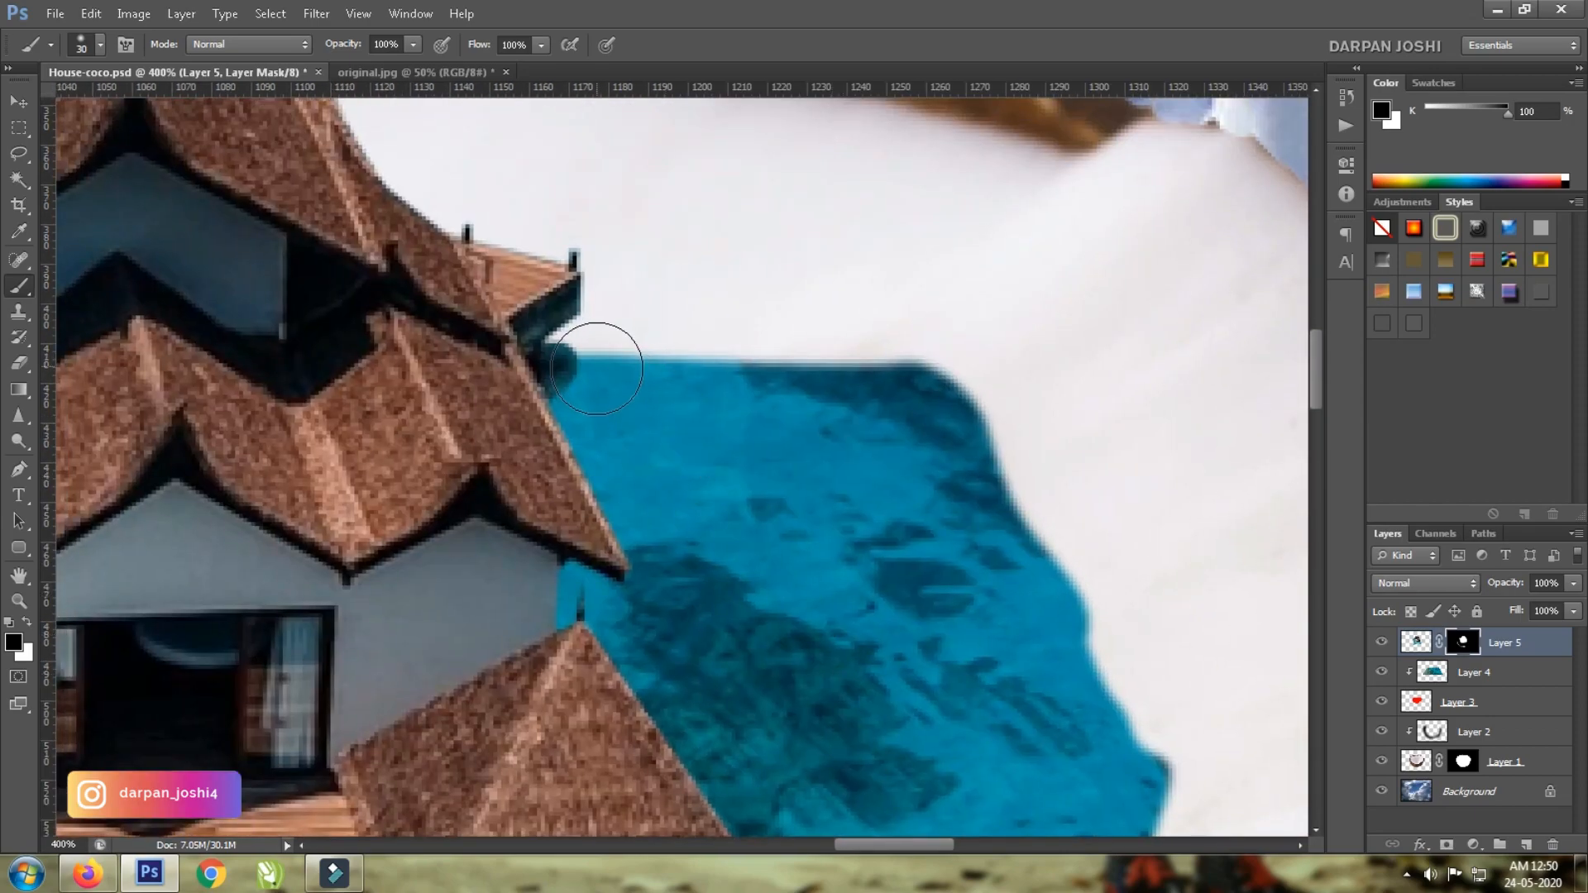
{"action": "key", "text": "bracketleft"}
{"action": "mouse_move", "coordinate": [558, 368]}
{"action": "left_mouse_down"}
{"action": "mouse_move", "coordinate": [567, 352]}
{"action": "mouse_move", "coordinate": [608, 420]}
{"action": "left_mouse_up"}
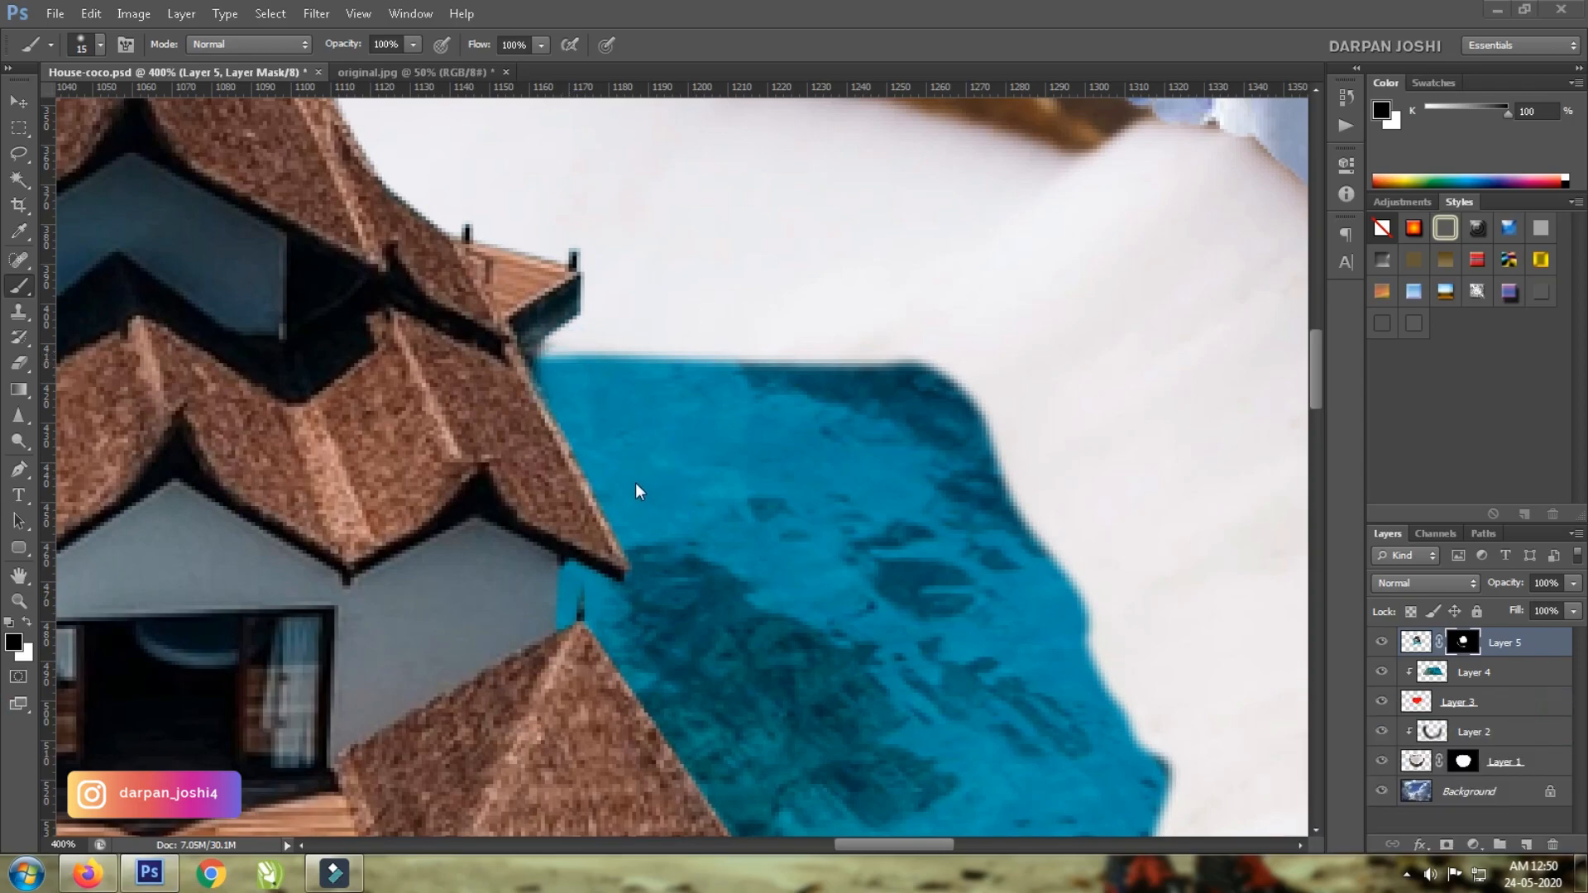
{"action": "key", "text": "ctrl+minus"}
{"action": "key", "text": "ctrl+minus"}
{"action": "key", "text": "ctrl+minus"}
{"action": "key", "text": "ctrl+minus"}
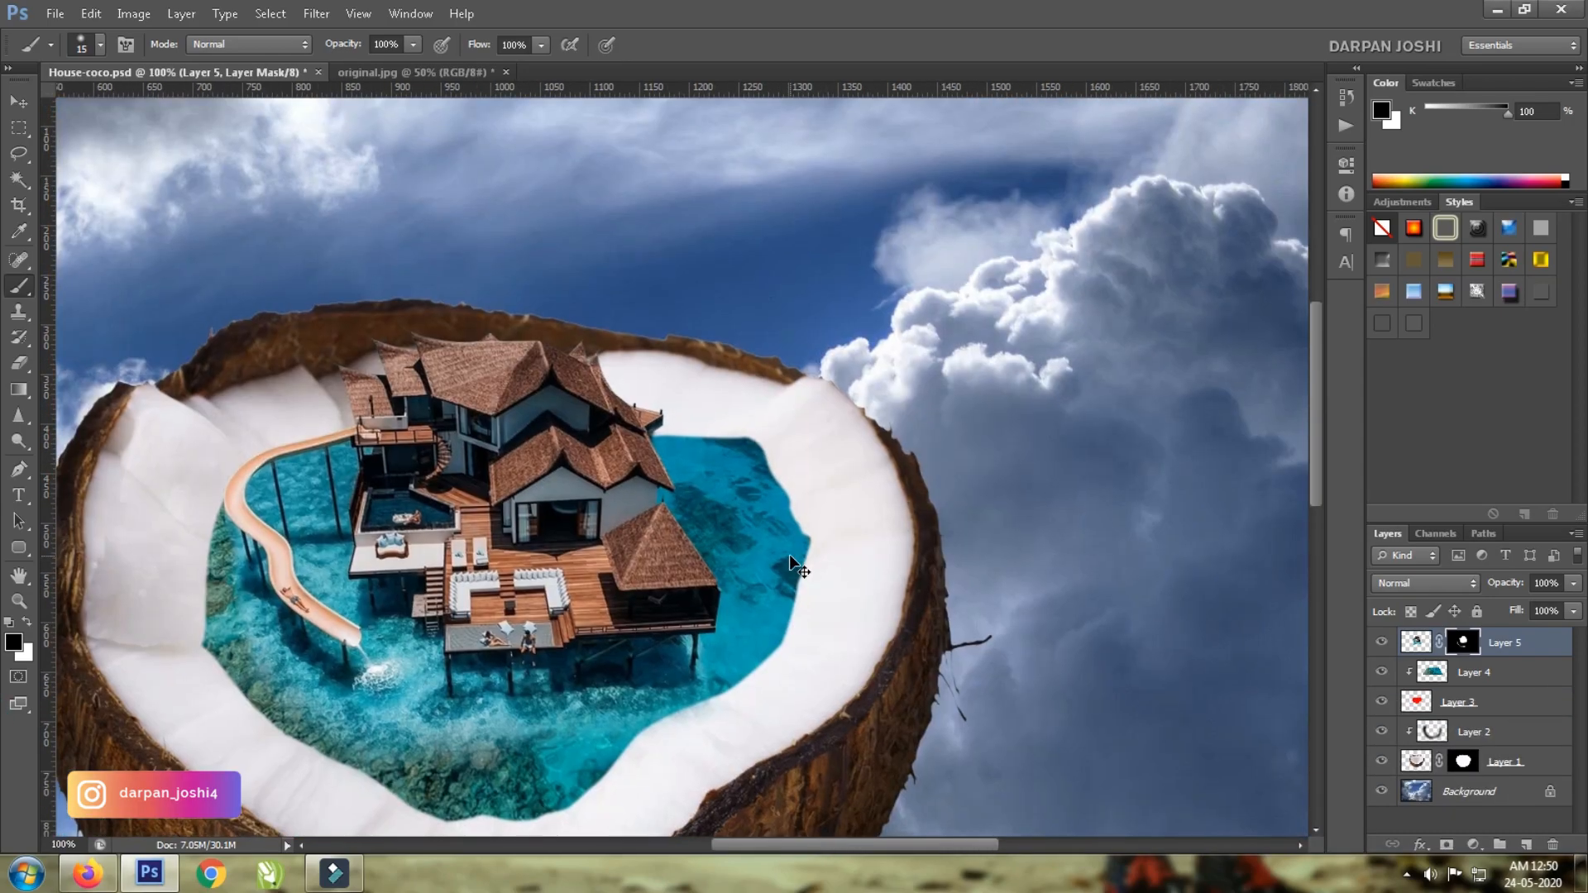
Rotate the masked villa layer very slightly with Free Transform.
{"action": "key", "text": "z"}
{"action": "left_click", "coordinate": [589, 483]}
{"action": "key", "text": "ctrl+t"}
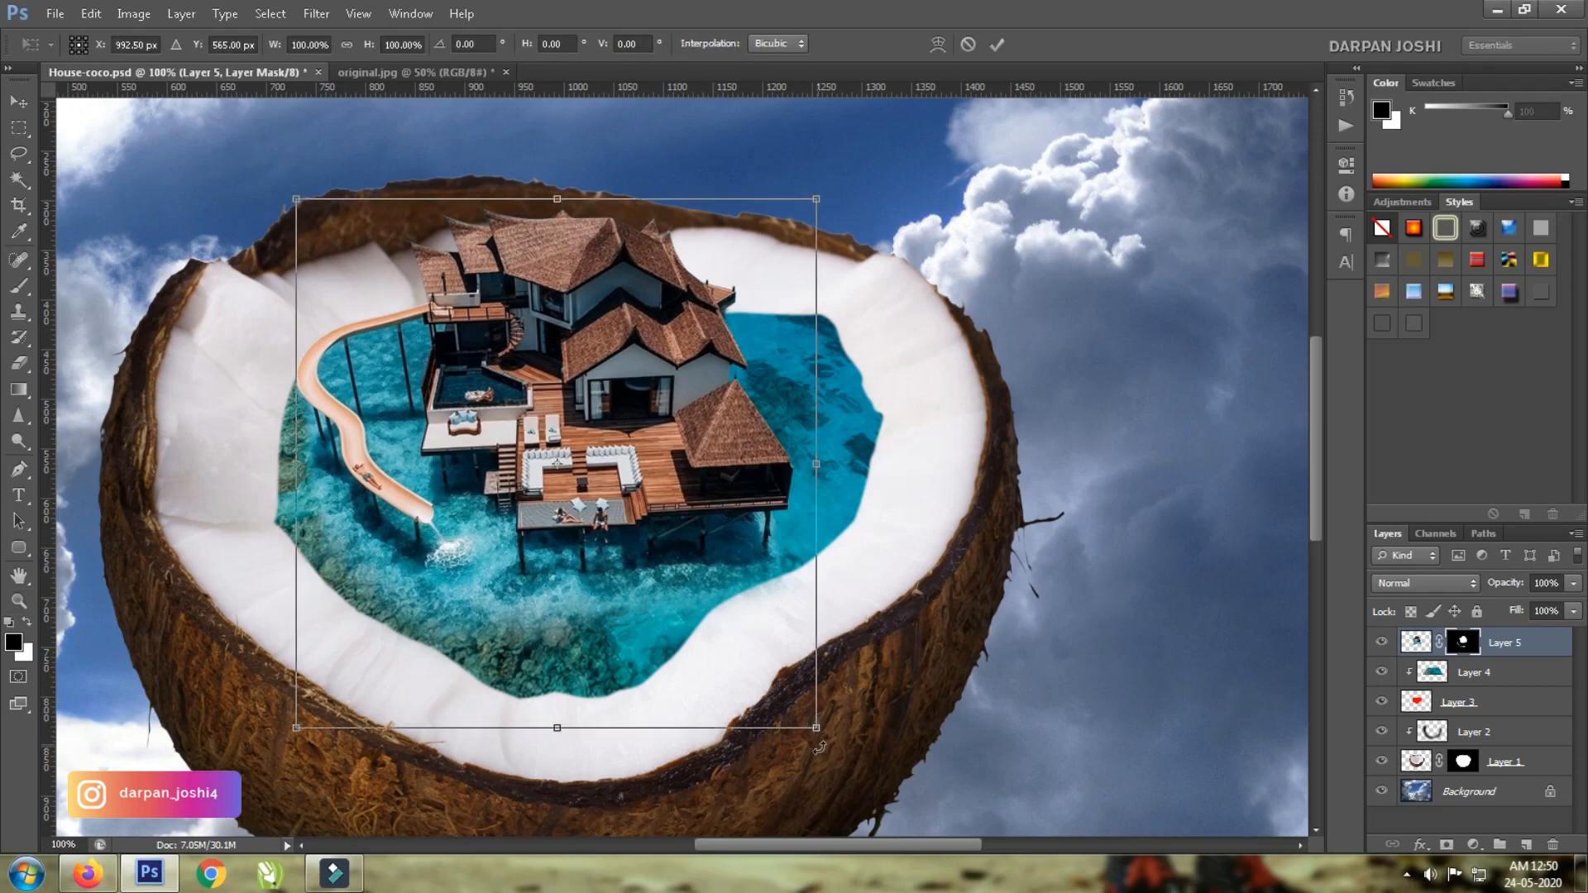
{"action": "left_click_drag", "start_coordinate": [825, 745], "coordinate": [838, 753]}
{"action": "key", "text": "Return"}
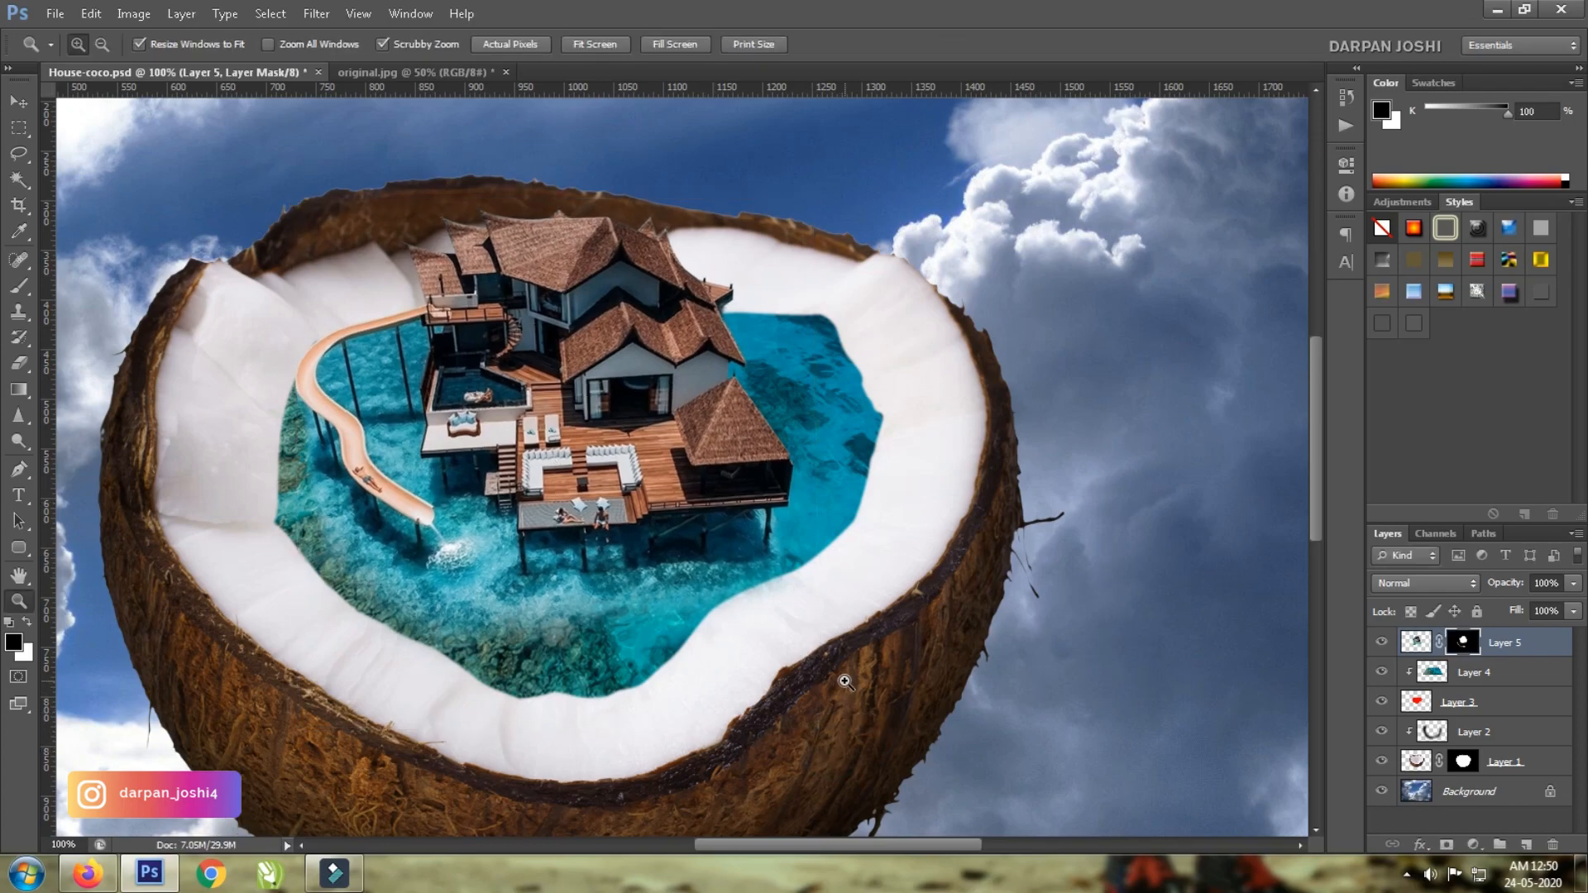
Apply Color Balance to the ocean layer's midtones, shifting them toward cyan and setting blue to +23.
{"action": "left_click_drag", "start_coordinate": [749, 545], "coordinate": [754, 486]}
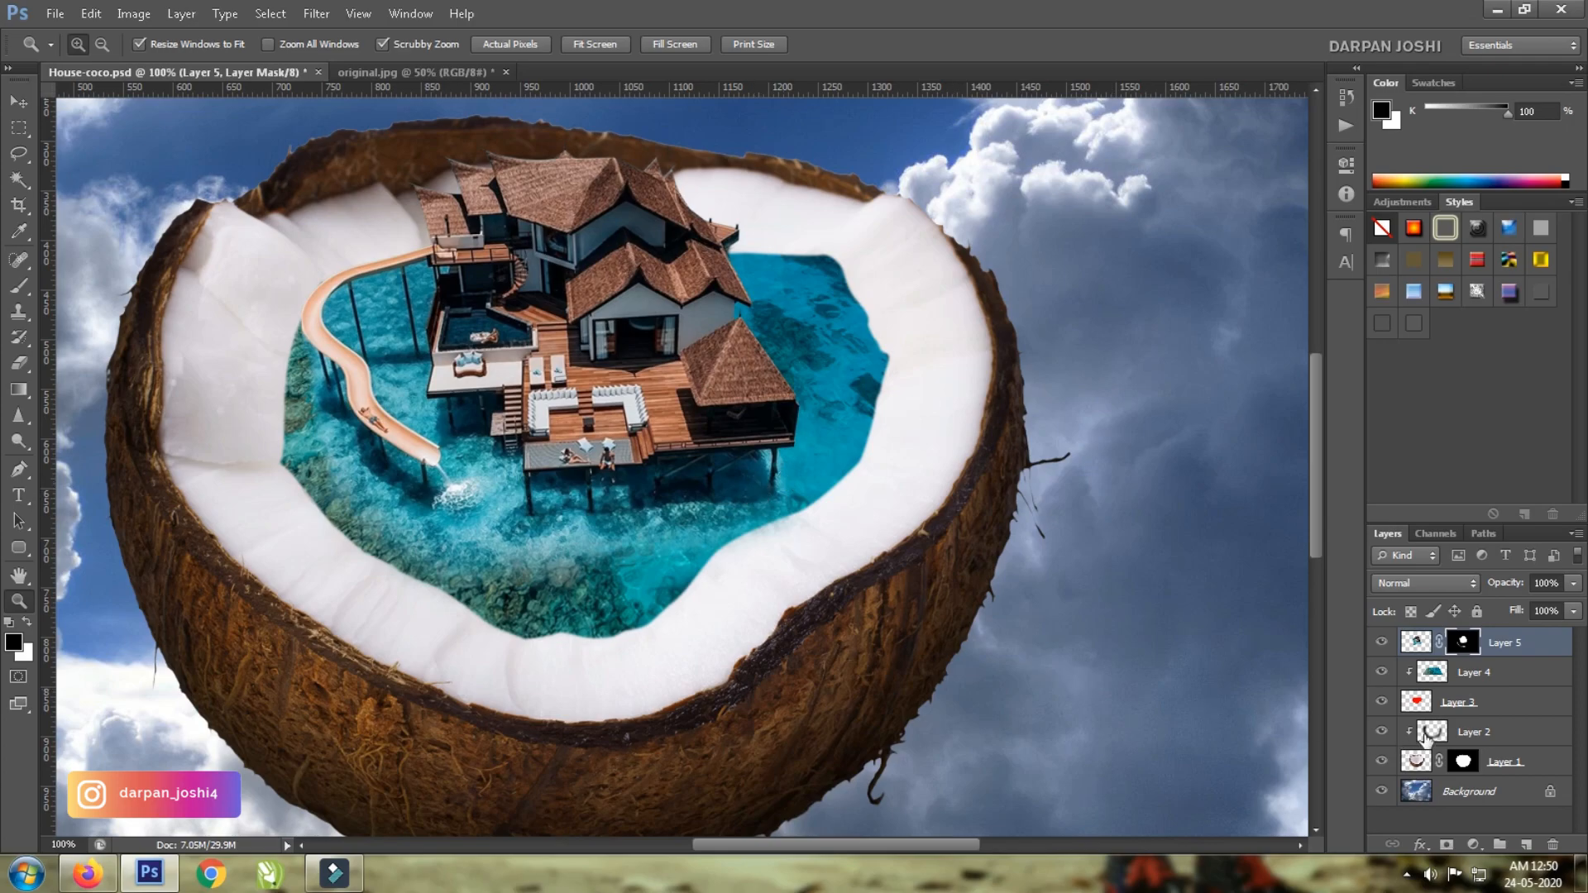
{"action": "left_click", "coordinate": [1486, 677]}
{"action": "key", "text": "ctrl+b"}
{"action": "left_click_drag", "start_coordinate": [1408, 488], "coordinate": [1433, 494]}
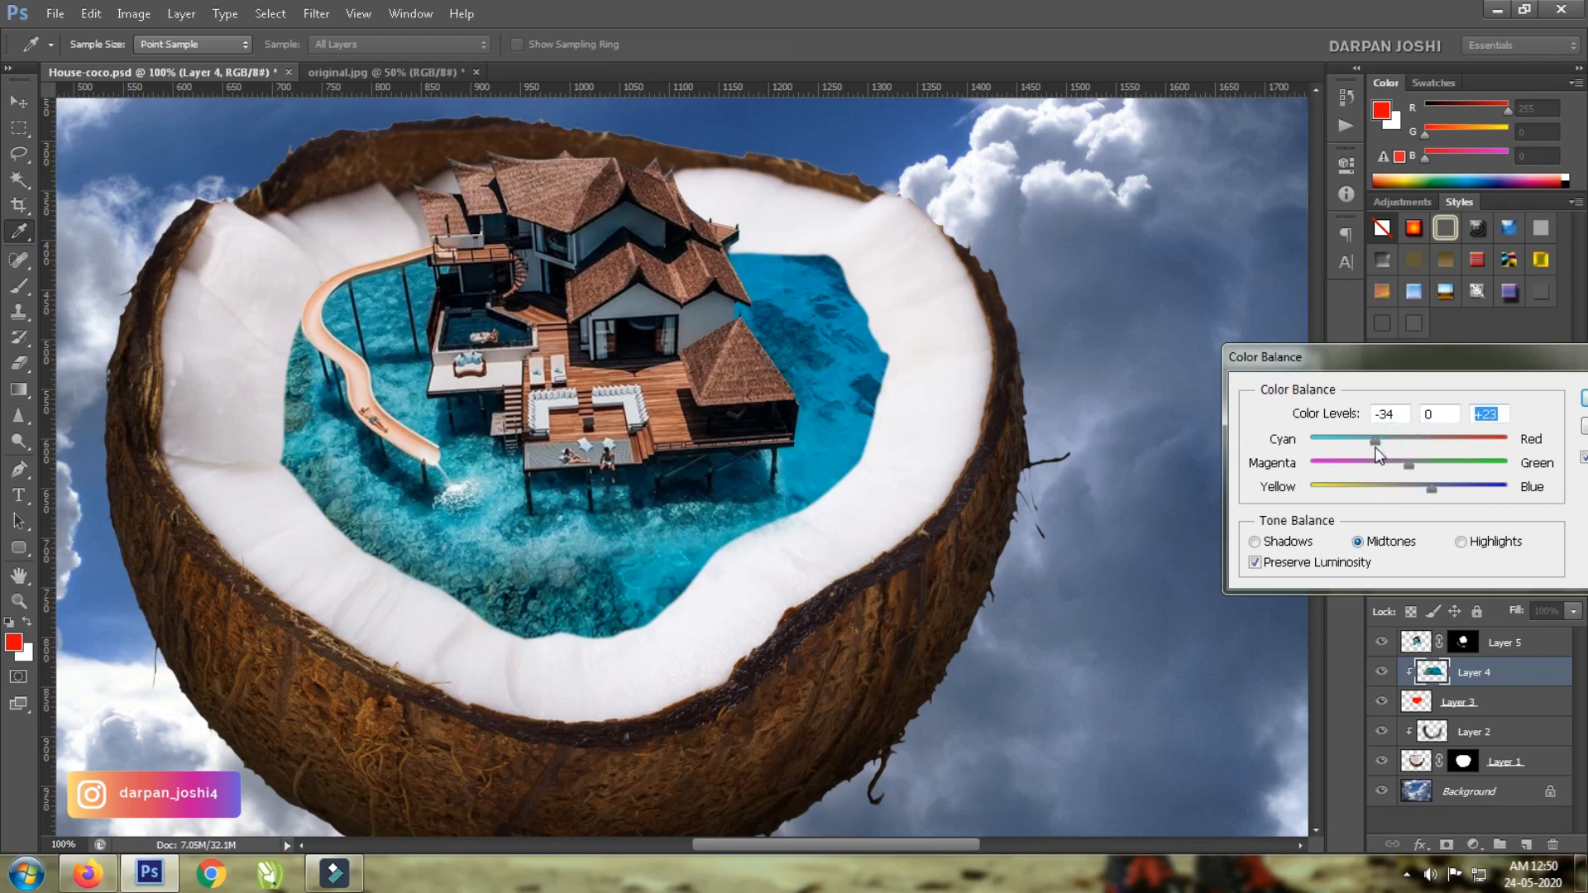
{"action": "left_click_drag", "start_coordinate": [1383, 457], "coordinate": [1403, 459]}
{"action": "key", "text": "Return"}
{"action": "key", "text": "z"}
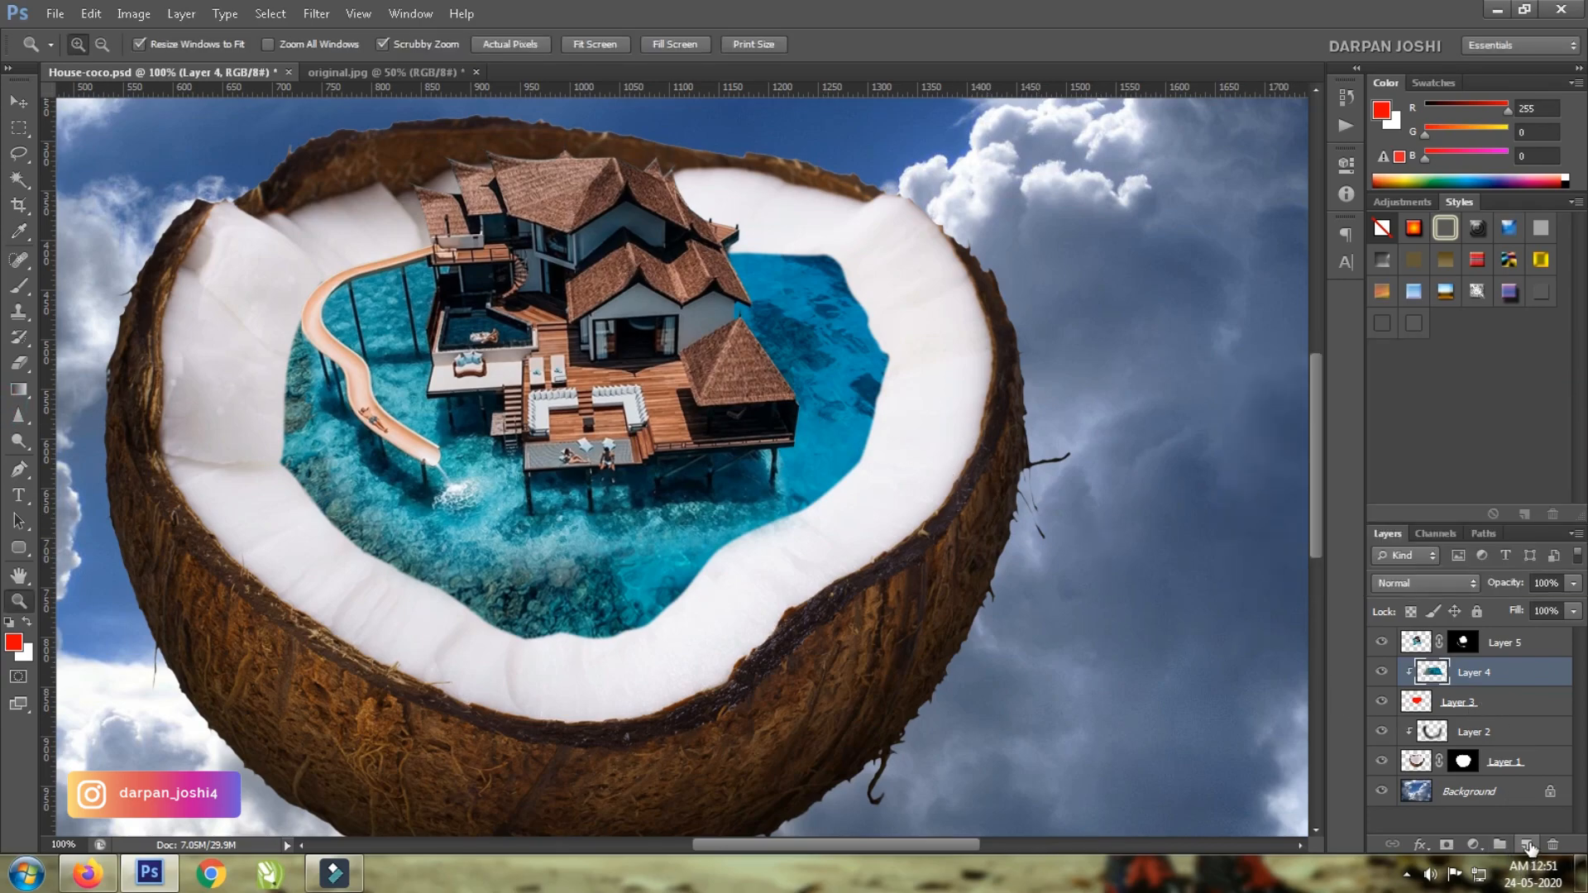
Add a new layer above the ocean layer and draw a wide elliptical selection across the villa's upper roofs.
{"action": "left_click", "coordinate": [1527, 845]}
{"action": "left_click", "coordinate": [19, 126]}
{"action": "left_click", "coordinate": [10, 624]}
{"action": "right_click", "coordinate": [25, 131]}
{"action": "left_click", "coordinate": [91, 147]}
{"action": "left_click_drag", "start_coordinate": [657, 234], "coordinate": [720, 240]}
{"action": "key", "text": "shift+F6"}
{"action": "type", "text": "50"}
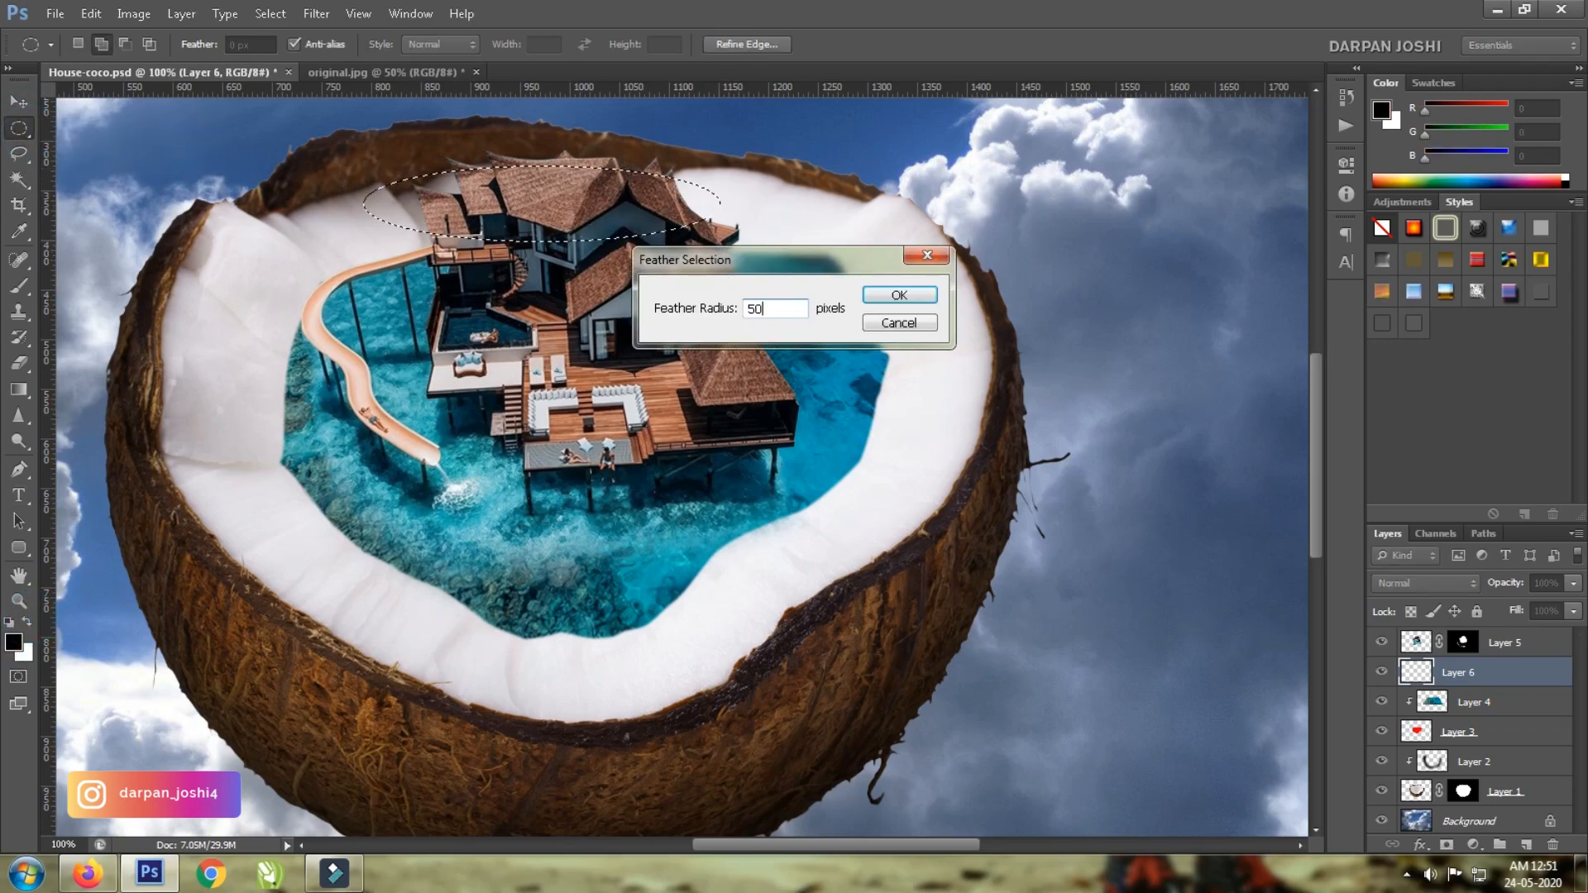
{"action": "key", "text": "Return"}
{"action": "key", "text": "ctrl+z"}
Fill the ellipse and a slightly lower copy with black feathered by 20 pixels, and set the shadow layer's opacity to 79%.
{"action": "key", "text": "shift+F6"}
{"action": "type", "text": "20"}
{"action": "key", "text": "Return"}
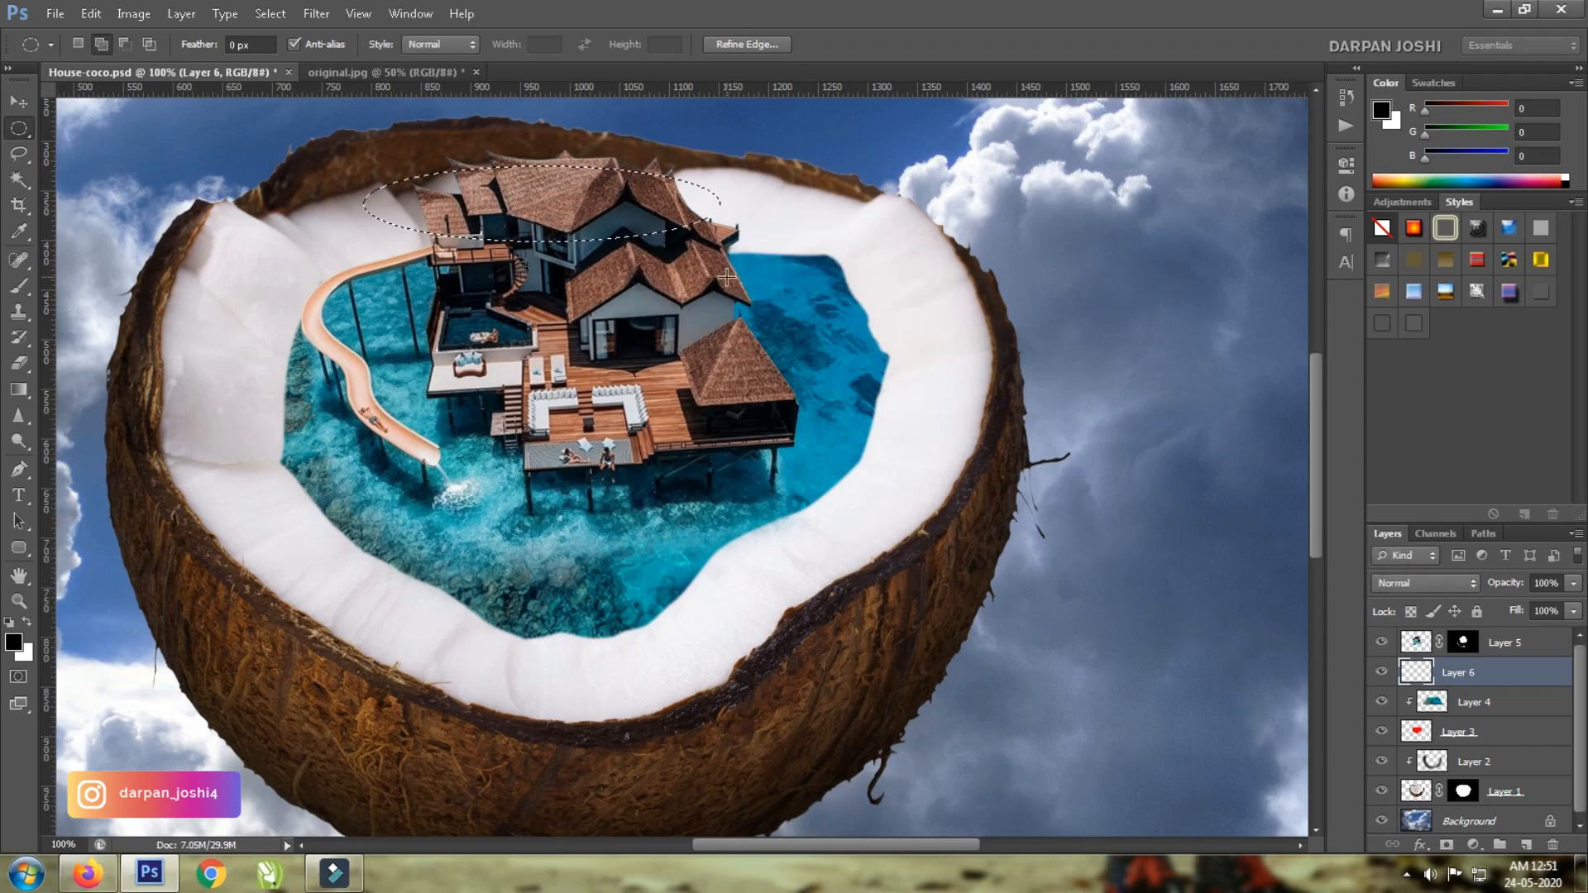
{"action": "key", "text": "alt+BackSpace"}
{"action": "left_click_drag", "start_coordinate": [558, 212], "coordinate": [555, 232]}
{"action": "key", "text": "alt+BackSpace"}
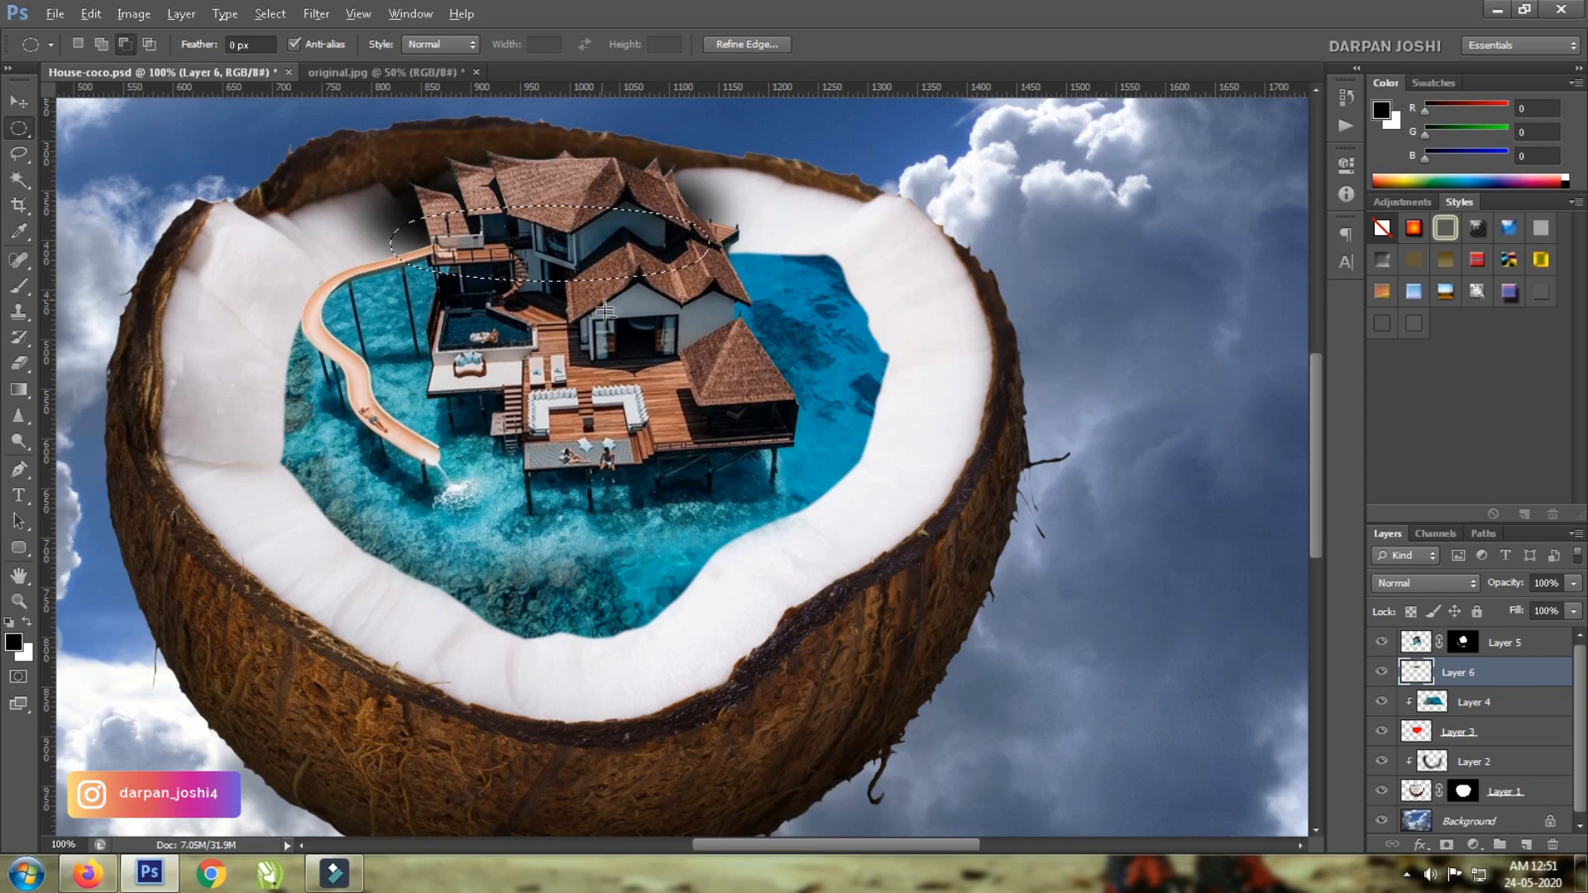
{"action": "key", "text": "ctrl+d"}
{"action": "left_click_drag", "start_coordinate": [1573, 583], "coordinate": [1555, 614]}
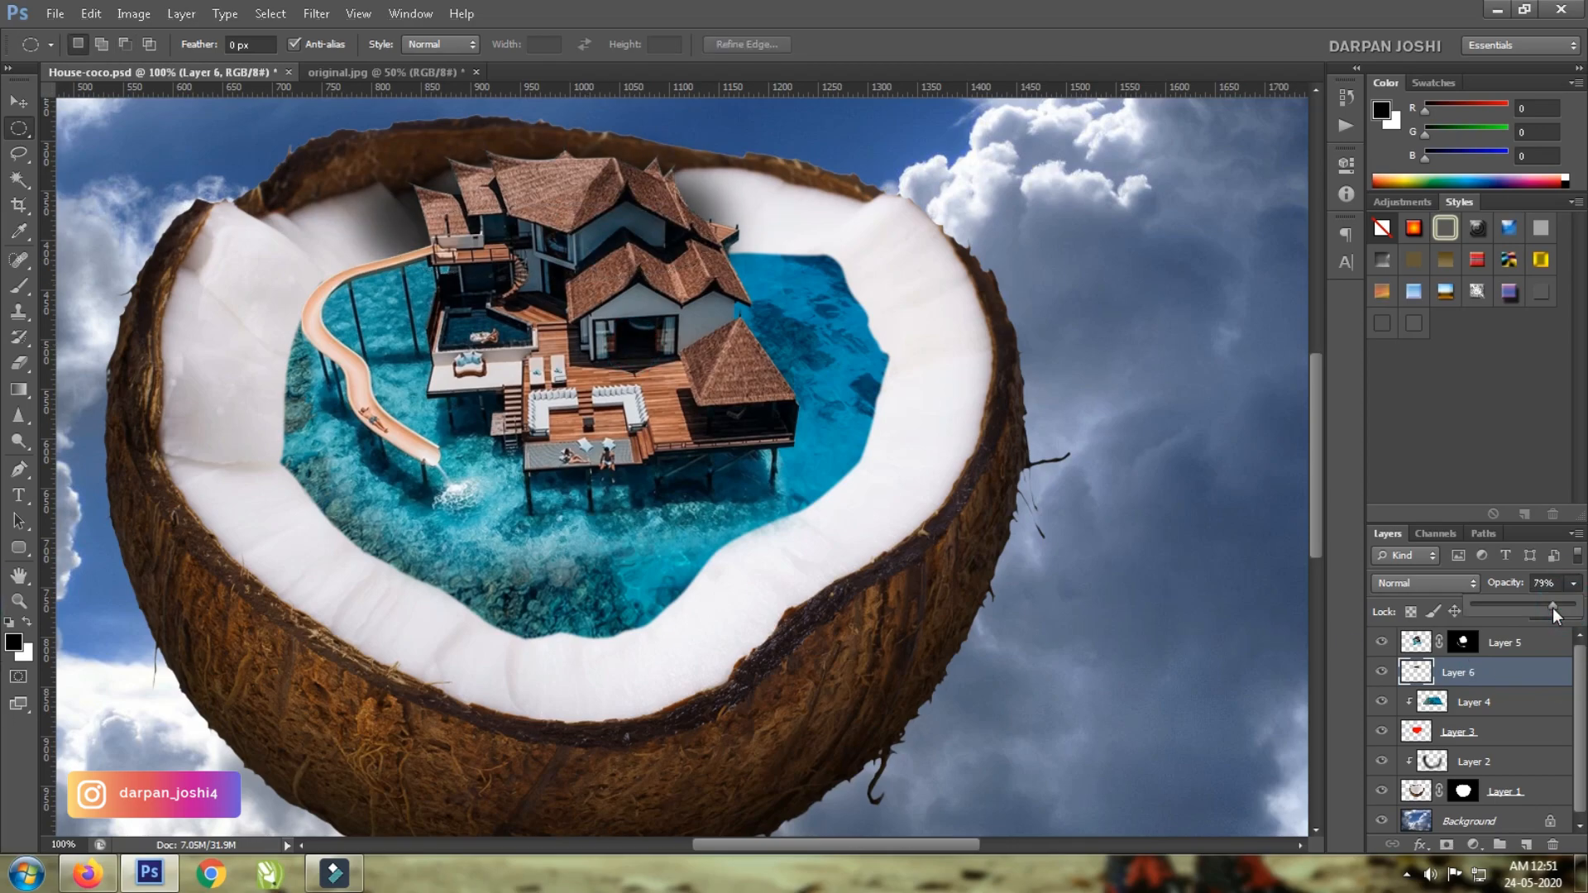
Open the palm tree image, copy all of it, close it, and paste it into the coconut composite above the shadow layer.
{"action": "key", "text": "ctrl+o"}
{"action": "double_click", "coordinate": [677, 248]}
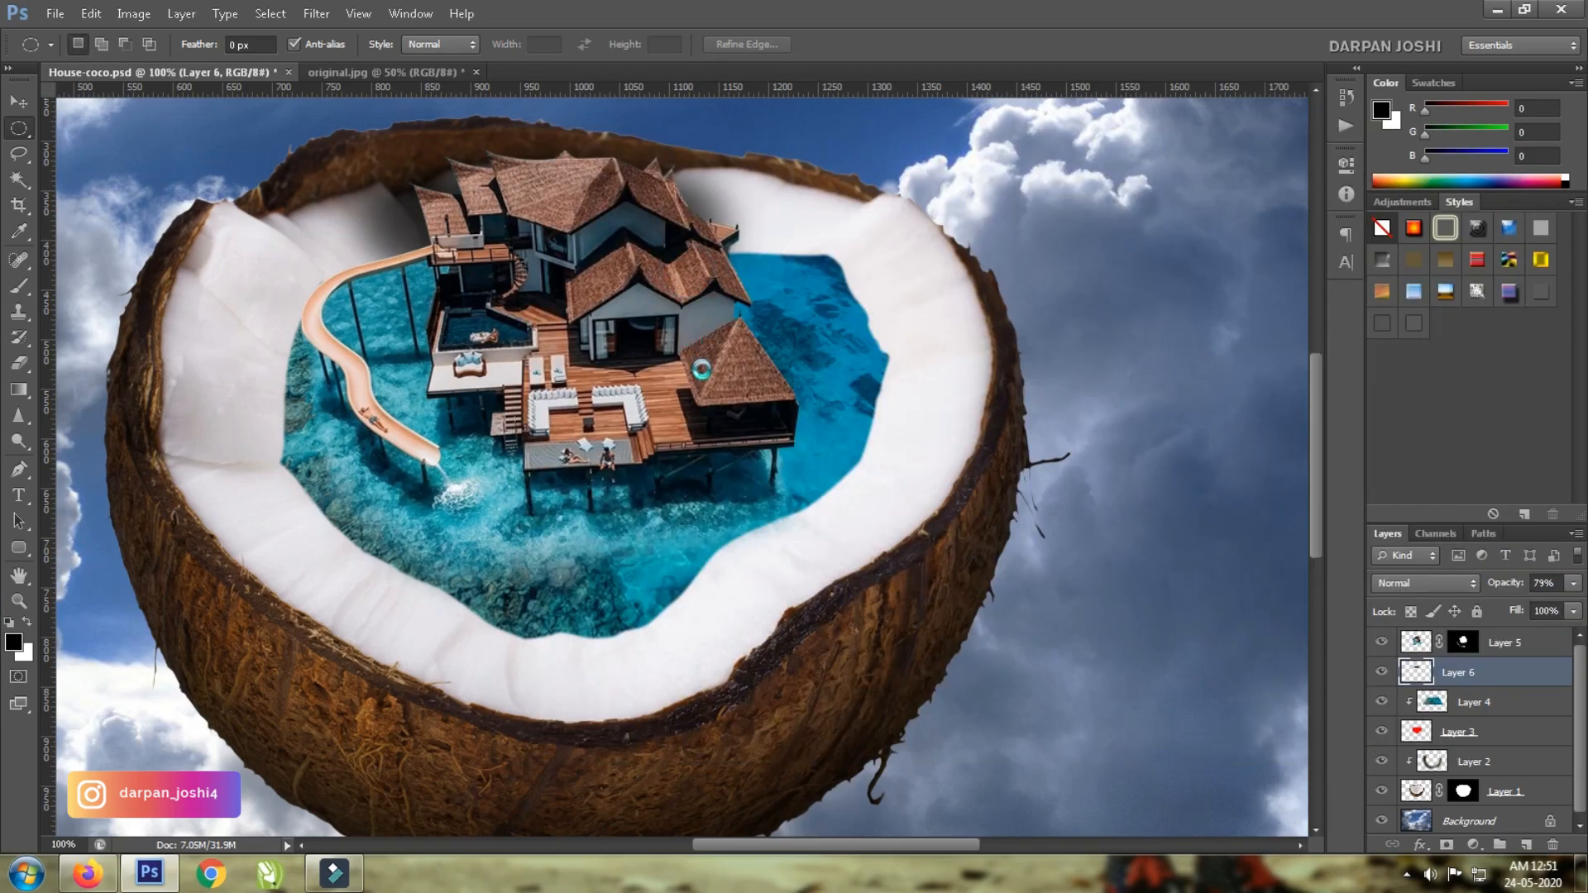
{"action": "key", "text": "ctrl+a"}
{"action": "key", "text": "ctrl+c"}
{"action": "key", "text": "ctrl+w"}
{"action": "key", "text": "ctrl+v"}
Scale the pasted palm trees down with Free Transform and place them rising just behind the villa's roofs.
{"action": "key", "text": "ctrl+t"}
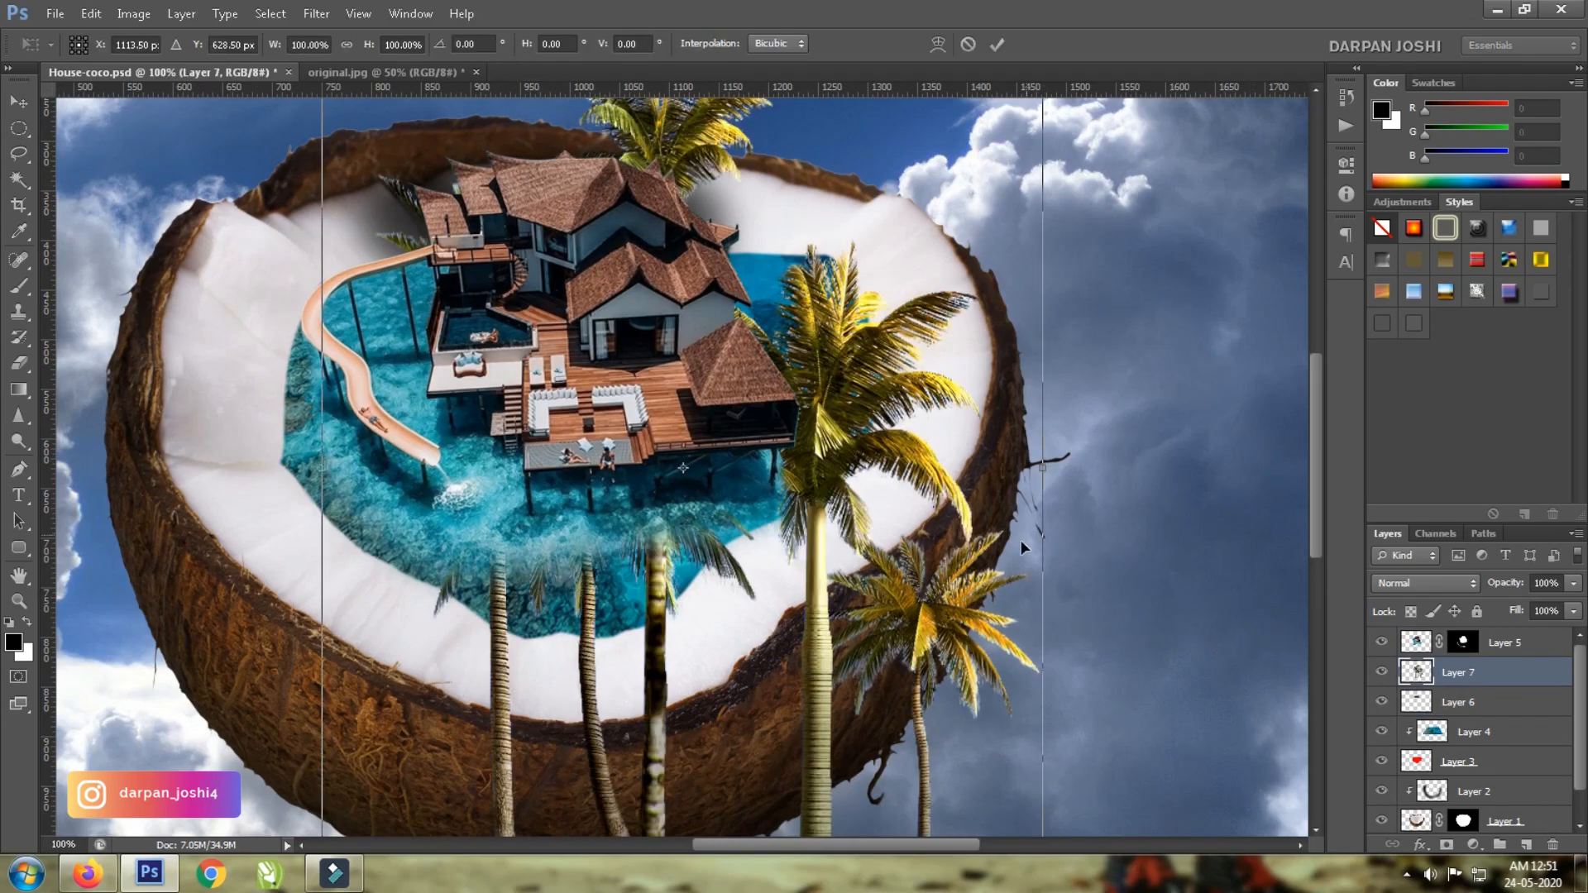
{"action": "left_click_drag", "start_coordinate": [1016, 802], "coordinate": [1044, 638]}
{"action": "left_click_drag", "start_coordinate": [1070, 736], "coordinate": [682, 425]}
{"action": "left_click_drag", "start_coordinate": [651, 351], "coordinate": [815, 459]}
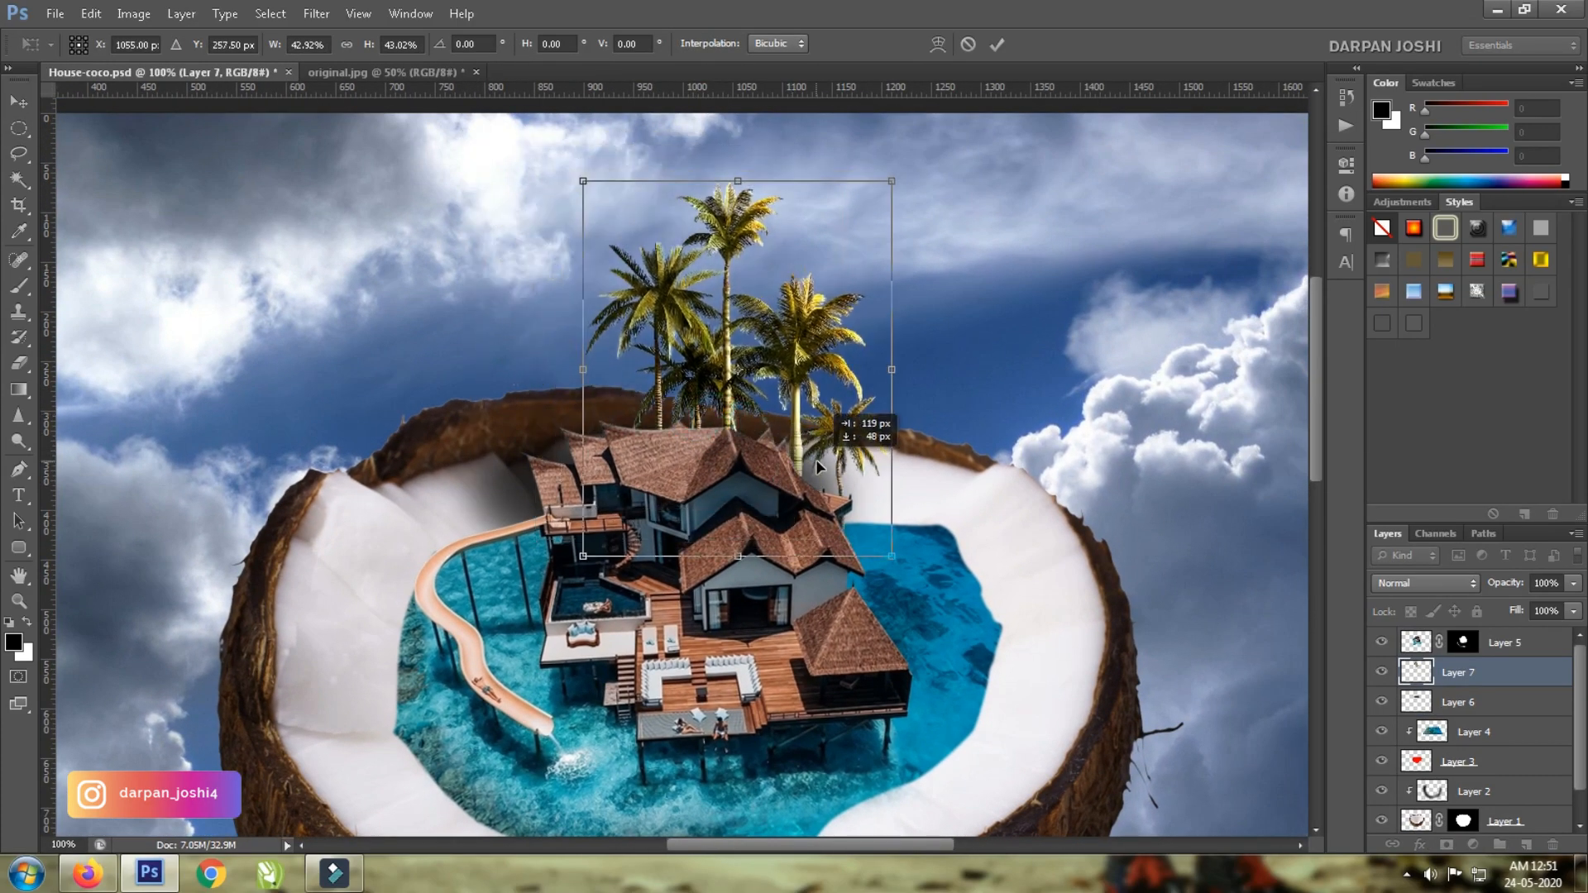
{"action": "left_click_drag", "start_coordinate": [892, 181], "coordinate": [833, 249]}
{"action": "left_click_drag", "start_coordinate": [816, 384], "coordinate": [843, 441]}
{"action": "key", "text": "Return"}
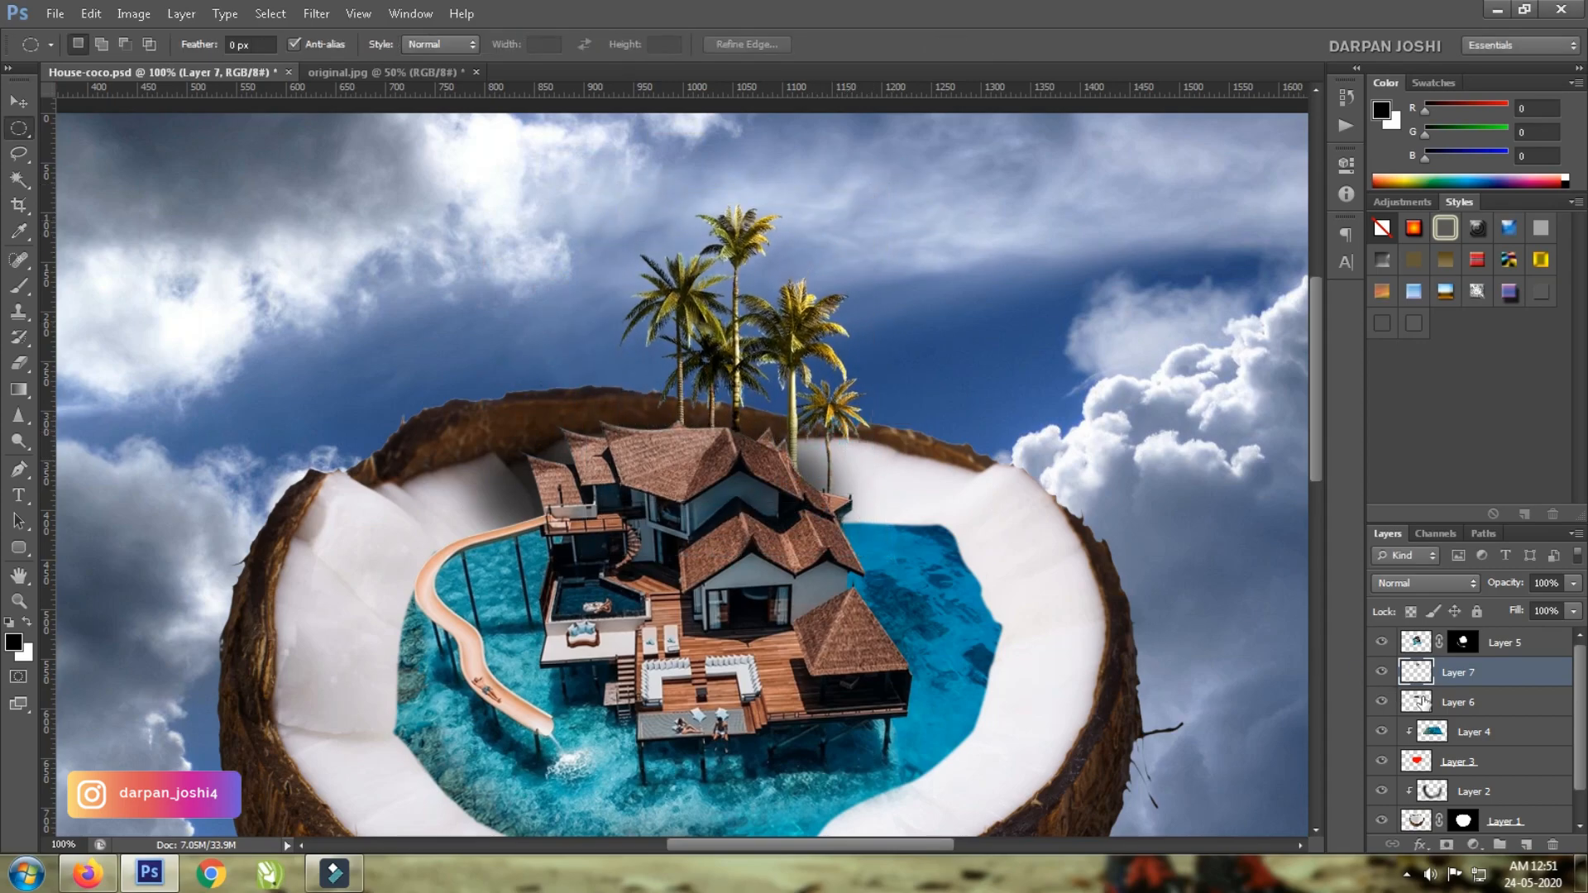
Mask the palm layer to its own outline and refine the mask edge with Smart Radius enabled.
{"action": "left_click", "coordinate": [1414, 674], "text": "ctrl"}
{"action": "left_click", "coordinate": [1446, 844]}
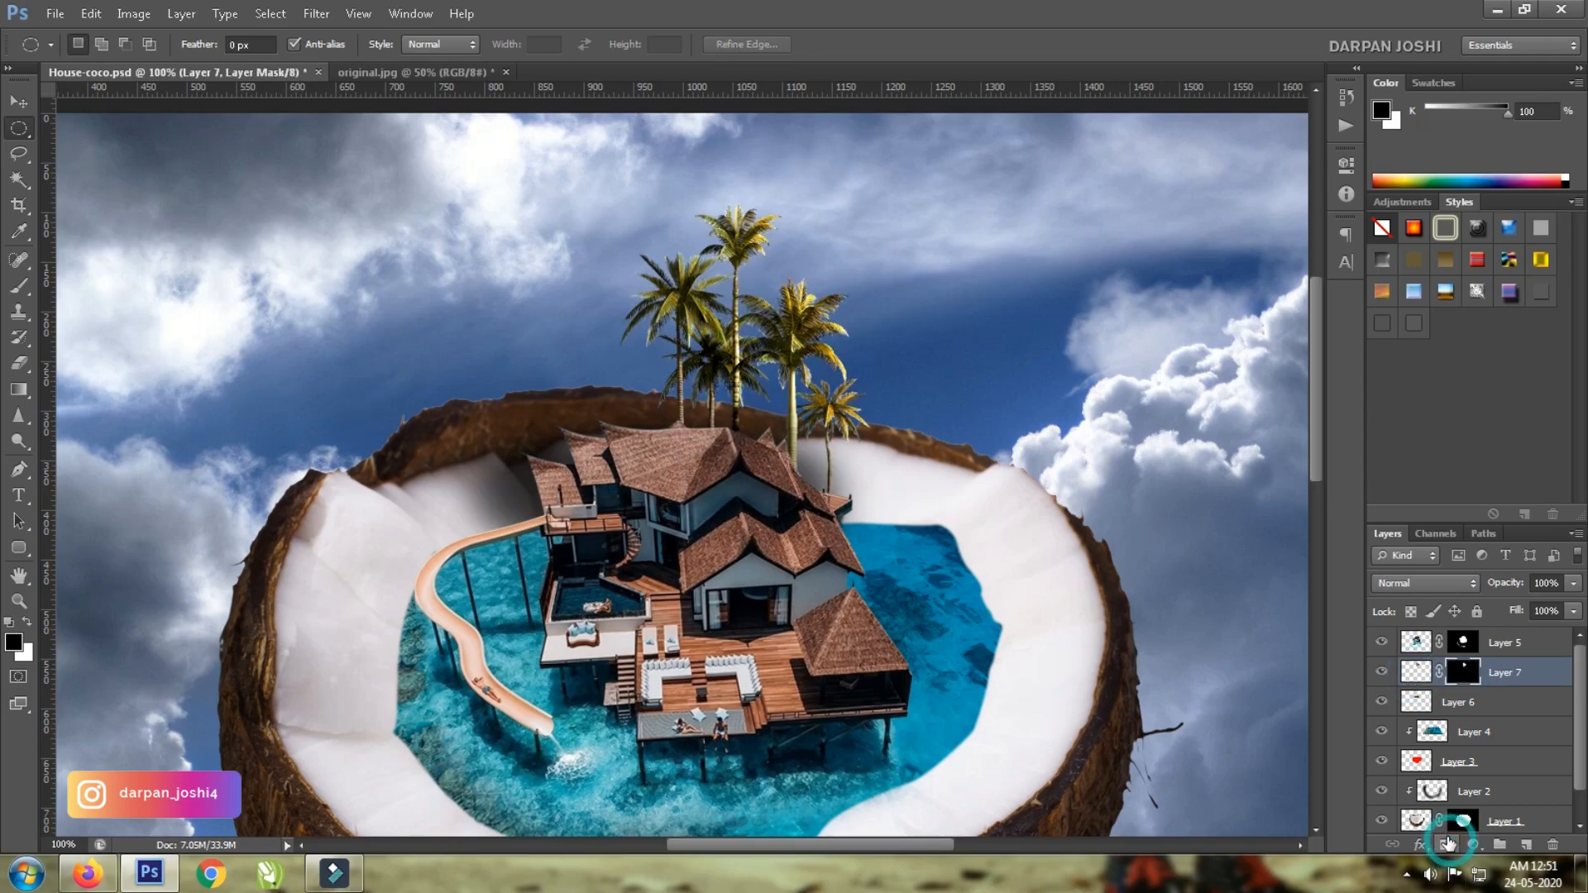
{"action": "left_click", "coordinate": [1345, 164]}
{"action": "left_click", "coordinate": [1248, 382]}
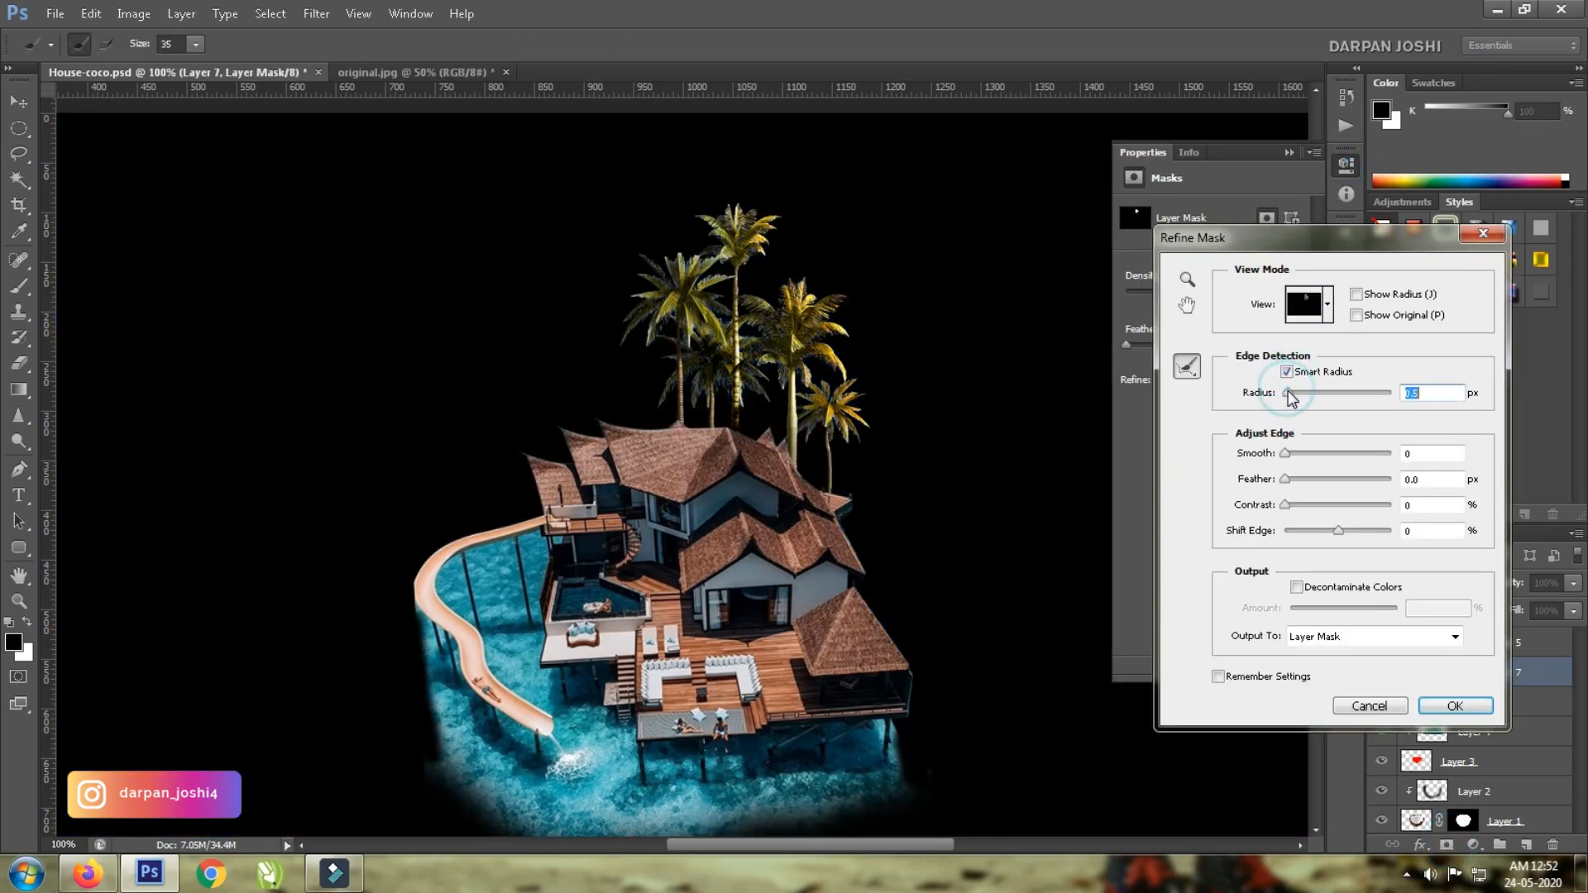
{"action": "left_click", "coordinate": [1454, 705]}
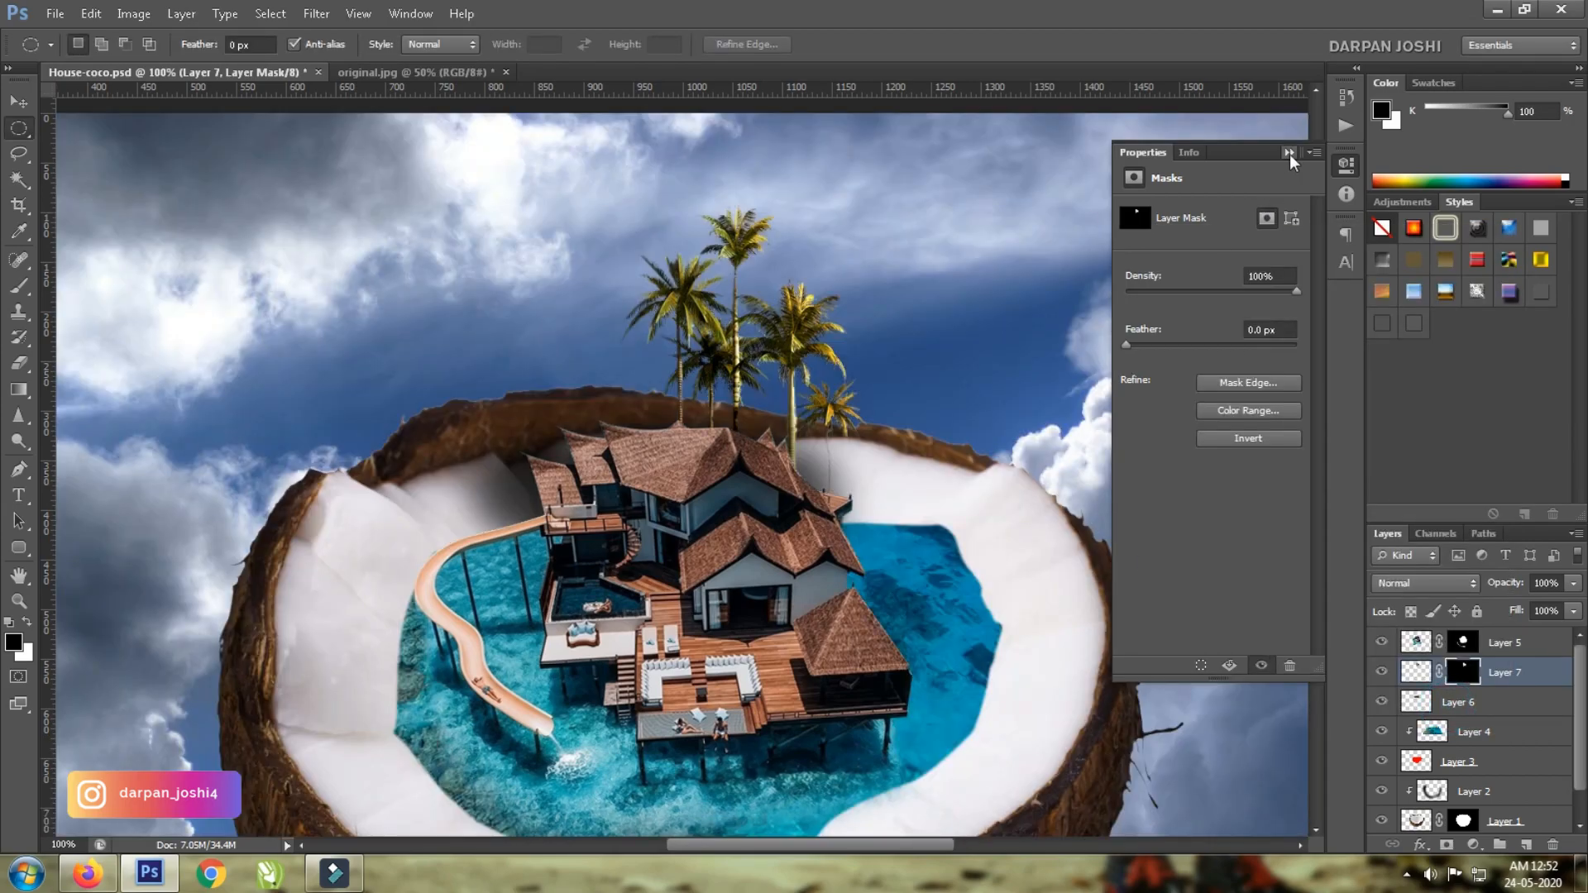
{"action": "left_click", "coordinate": [1289, 153]}
Open the image of flying birds, copy all of it, close it, and paste it into the coconut composite.
{"action": "key", "text": "ctrl+o"}
{"action": "double_click", "coordinate": [781, 258]}
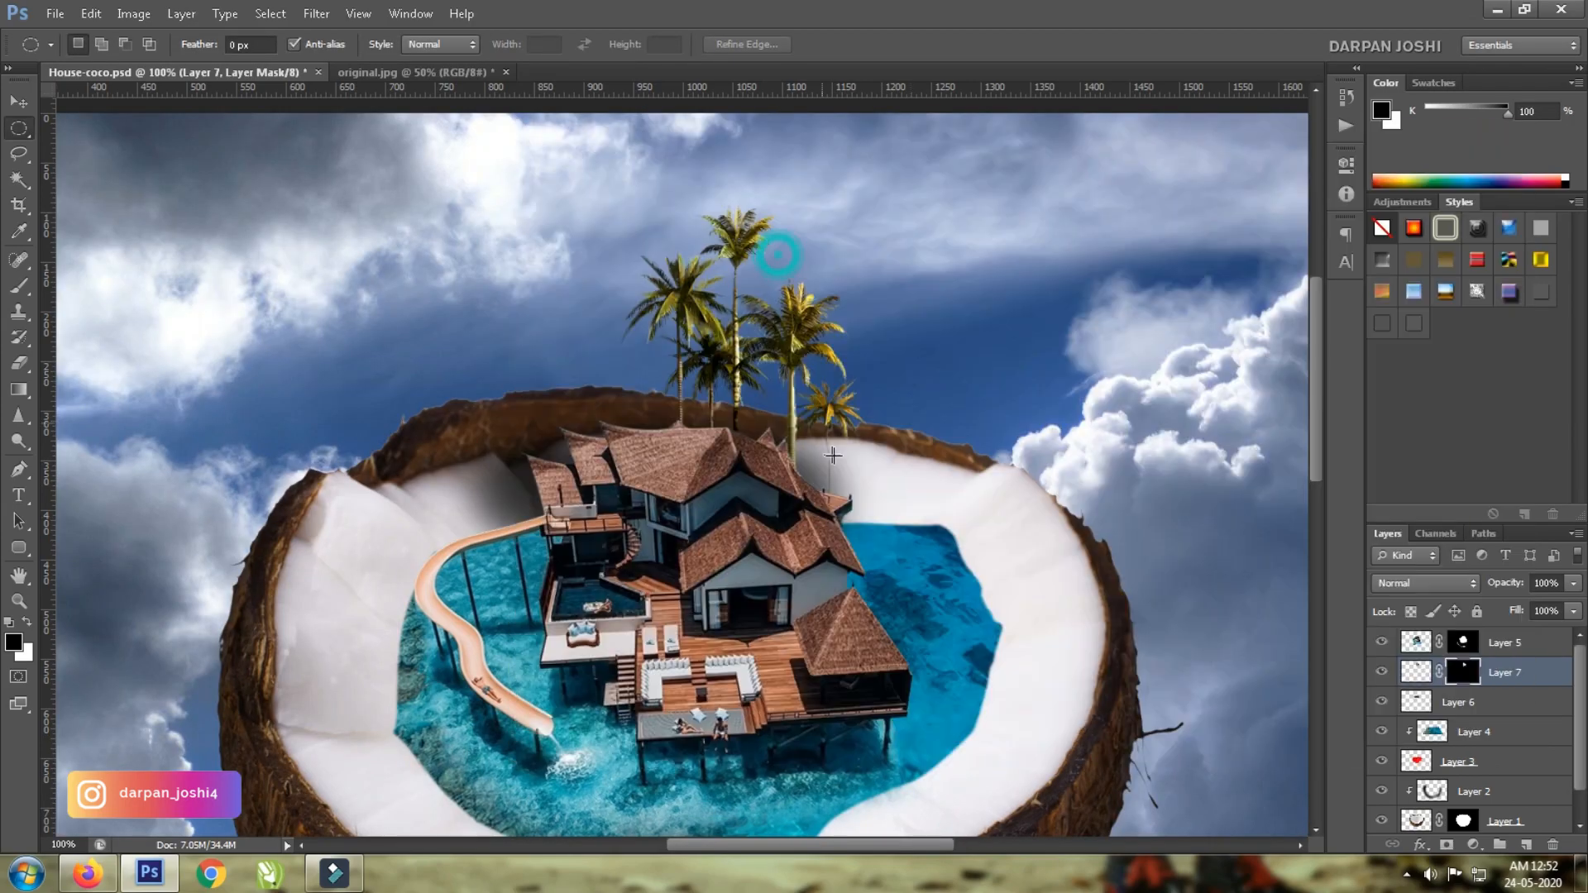
{"action": "key", "text": "ctrl+a"}
{"action": "key", "text": "ctrl+c"}
{"action": "key", "text": "ctrl+w"}
{"action": "key", "text": "ctrl+v"}
Scale the pasted flock of birds down and place it in the sky beside the palms, above the coconut's rim.
{"action": "key", "text": "ctrl+t"}
{"action": "left_click_drag", "start_coordinate": [1188, 832], "coordinate": [589, 379]}
{"action": "left_click_drag", "start_coordinate": [610, 322], "coordinate": [456, 324]}
{"action": "left_click_drag", "start_coordinate": [585, 345], "coordinate": [586, 362]}
{"action": "key", "text": "Return"}
Duplicate the Background sky layer, move the copy to the top of the layer stack, and add a white layer mask.
{"action": "key", "text": "z"}
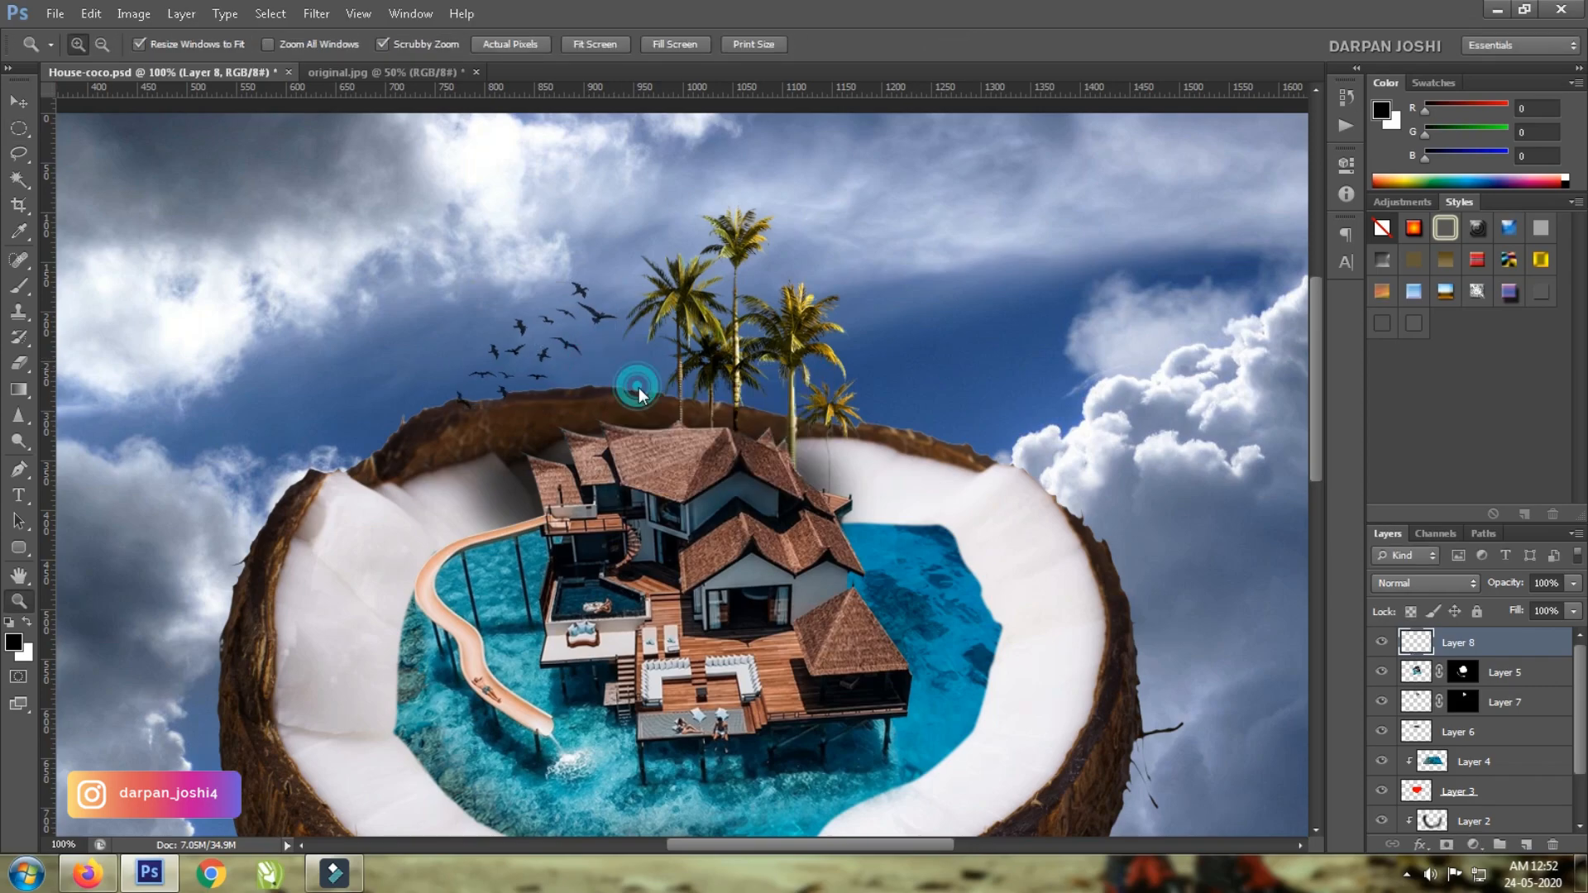
{"action": "key", "text": "ctrl+0"}
{"action": "left_click", "coordinate": [846, 323]}
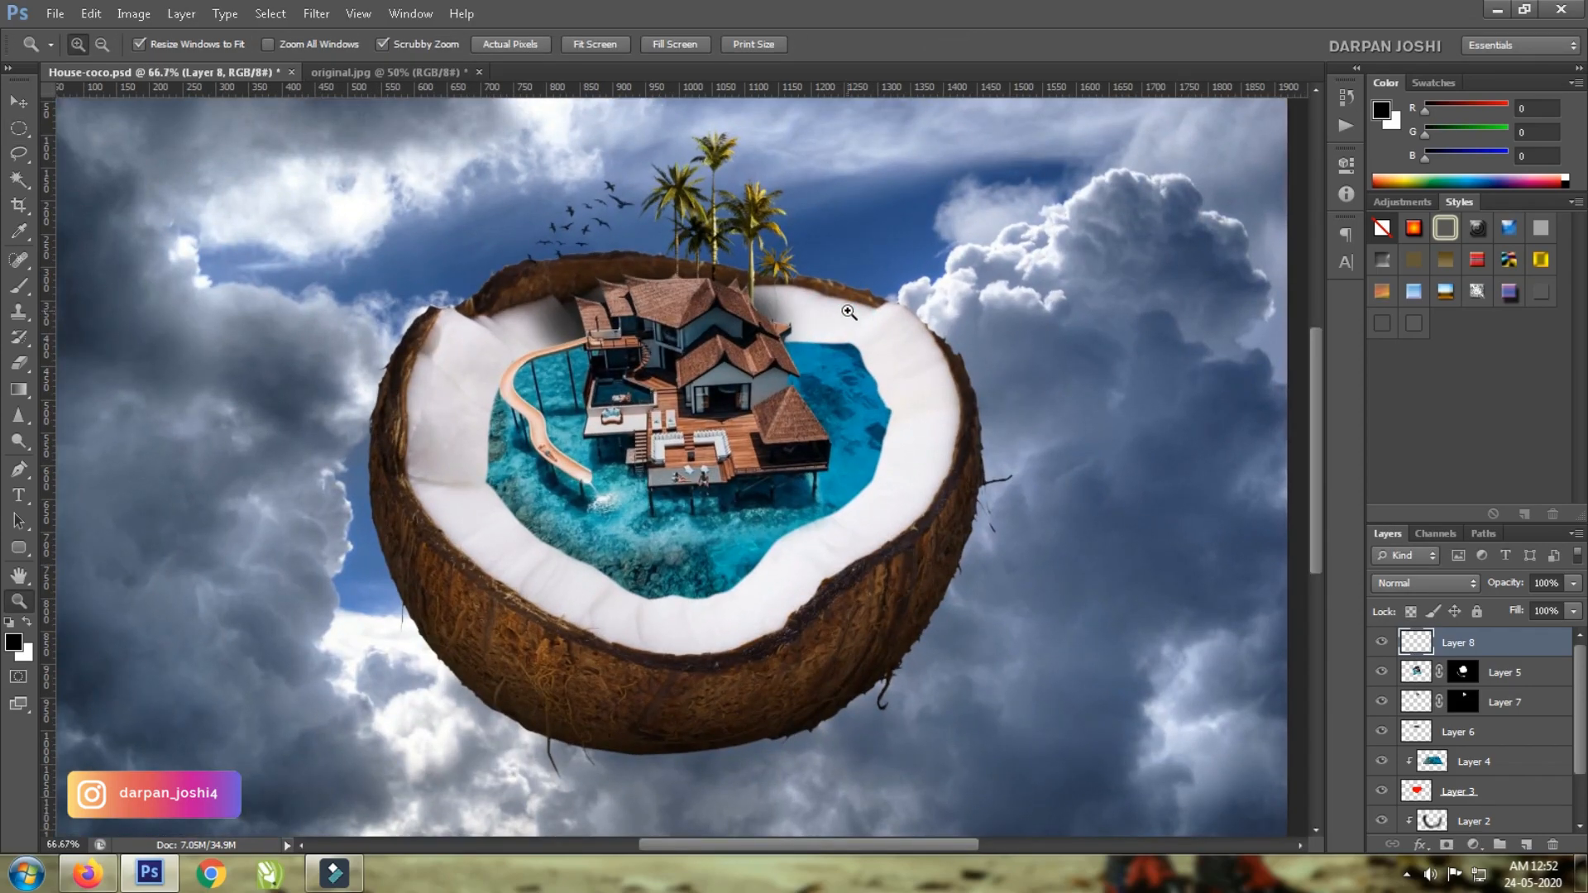
{"action": "left_click", "coordinate": [848, 271], "text": "alt"}
{"action": "scroll", "coordinate": [1488, 807], "scroll_direction": "down", "scroll_amount": 2}
{"action": "left_click", "coordinate": [1468, 817]}
{"action": "left_click_drag", "start_coordinate": [1493, 822], "coordinate": [1481, 635]}
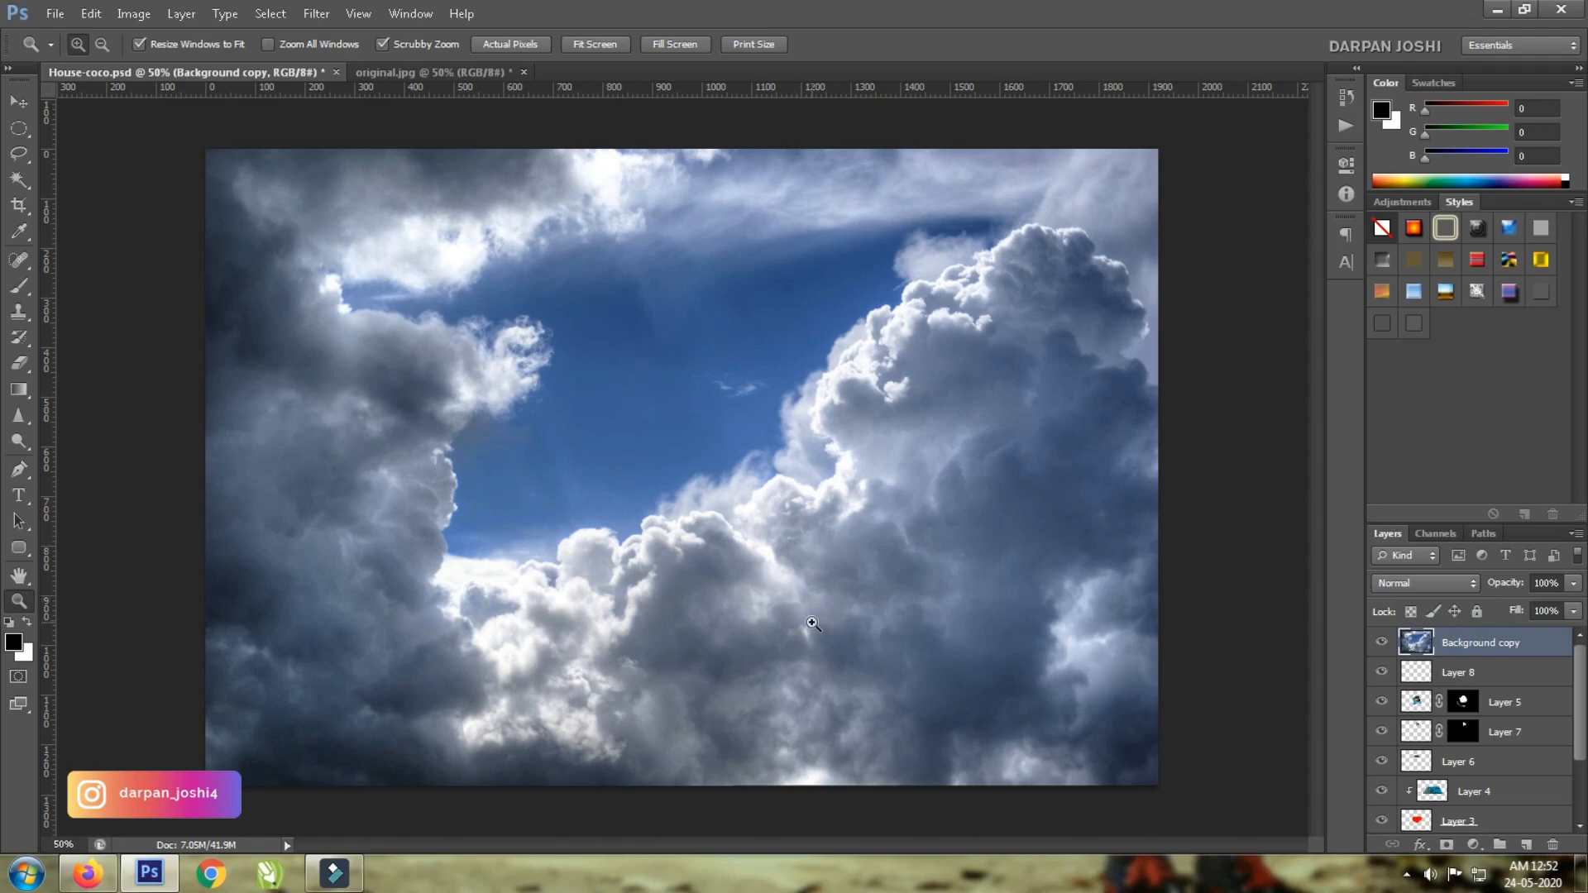
{"action": "left_click", "coordinate": [1416, 651], "text": "ctrl"}
{"action": "left_click", "coordinate": [1446, 844]}
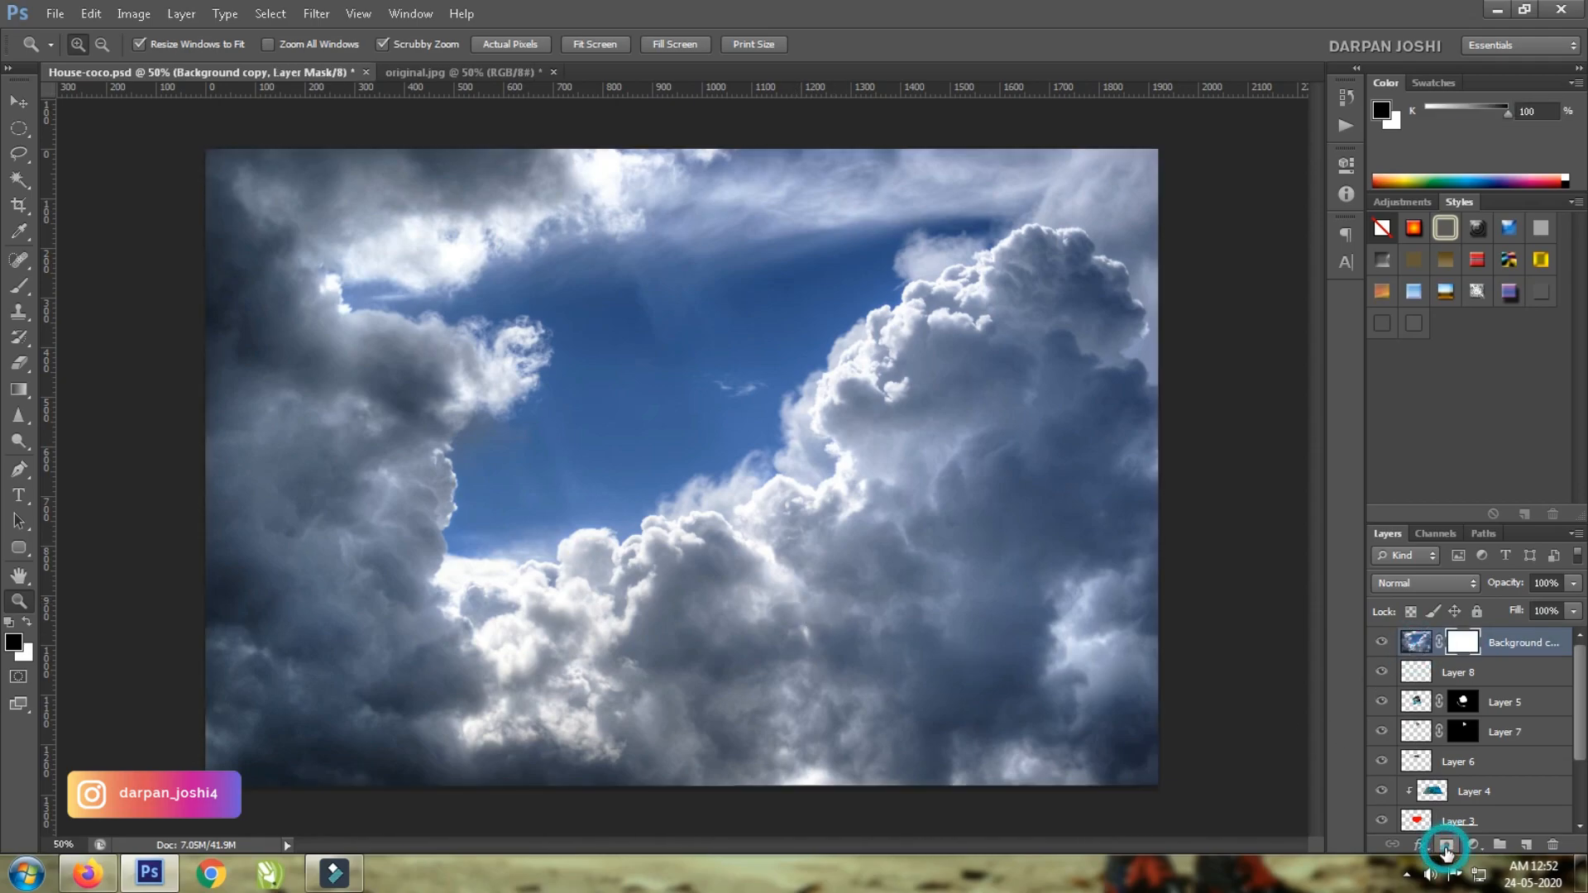
Paint black on the sky copy's mask with a soft 1000 px brush across the upper sky, palms and coconut's upper rim.
{"action": "key", "text": "b"}
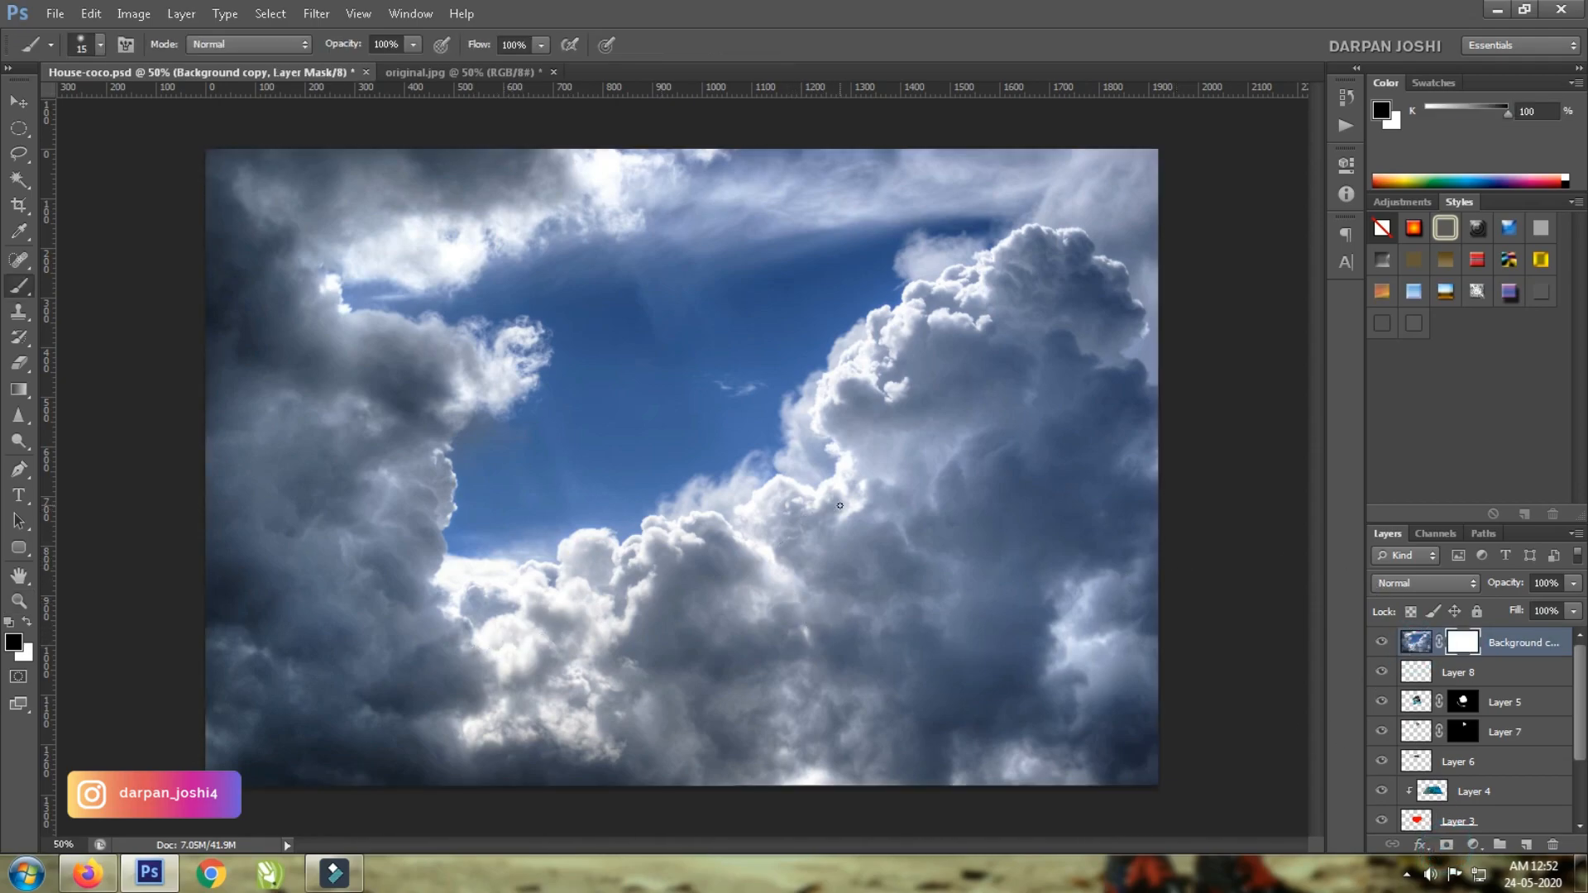
{"action": "key", "text": "bracketright"}
{"action": "key", "text": "bracketright"}
{"action": "key", "text": "bracketright"}
{"action": "key", "text": "bracketright"}
{"action": "key", "text": "bracketright"}
{"action": "key", "text": "bracketright"}
{"action": "key", "text": "bracketright"}
{"action": "key", "text": "bracketright"}
{"action": "key", "text": "bracketright"}
{"action": "key", "text": "bracketright"}
{"action": "key", "text": "bracketright"}
{"action": "key", "text": "bracketright"}
{"action": "key", "text": "bracketright"}
{"action": "key", "text": "bracketright"}
{"action": "key", "text": "bracketright"}
{"action": "key", "text": "bracketright"}
{"action": "mouse_move", "coordinate": [1057, 216]}
{"action": "left_mouse_down"}
{"action": "mouse_move", "coordinate": [1095, 253]}
{"action": "mouse_move", "coordinate": [1086, 273]}
{"action": "mouse_move", "coordinate": [1179, 414]}
{"action": "left_mouse_up"}
{"action": "mouse_move", "coordinate": [863, 181]}
{"action": "left_mouse_down"}
{"action": "mouse_move", "coordinate": [192, 196]}
{"action": "mouse_move", "coordinate": [195, 355]}
{"action": "left_mouse_up"}
{"action": "left_click_drag", "start_coordinate": [454, 248], "coordinate": [196, 309]}
{"action": "left_click_drag", "start_coordinate": [404, 332], "coordinate": [196, 443]}
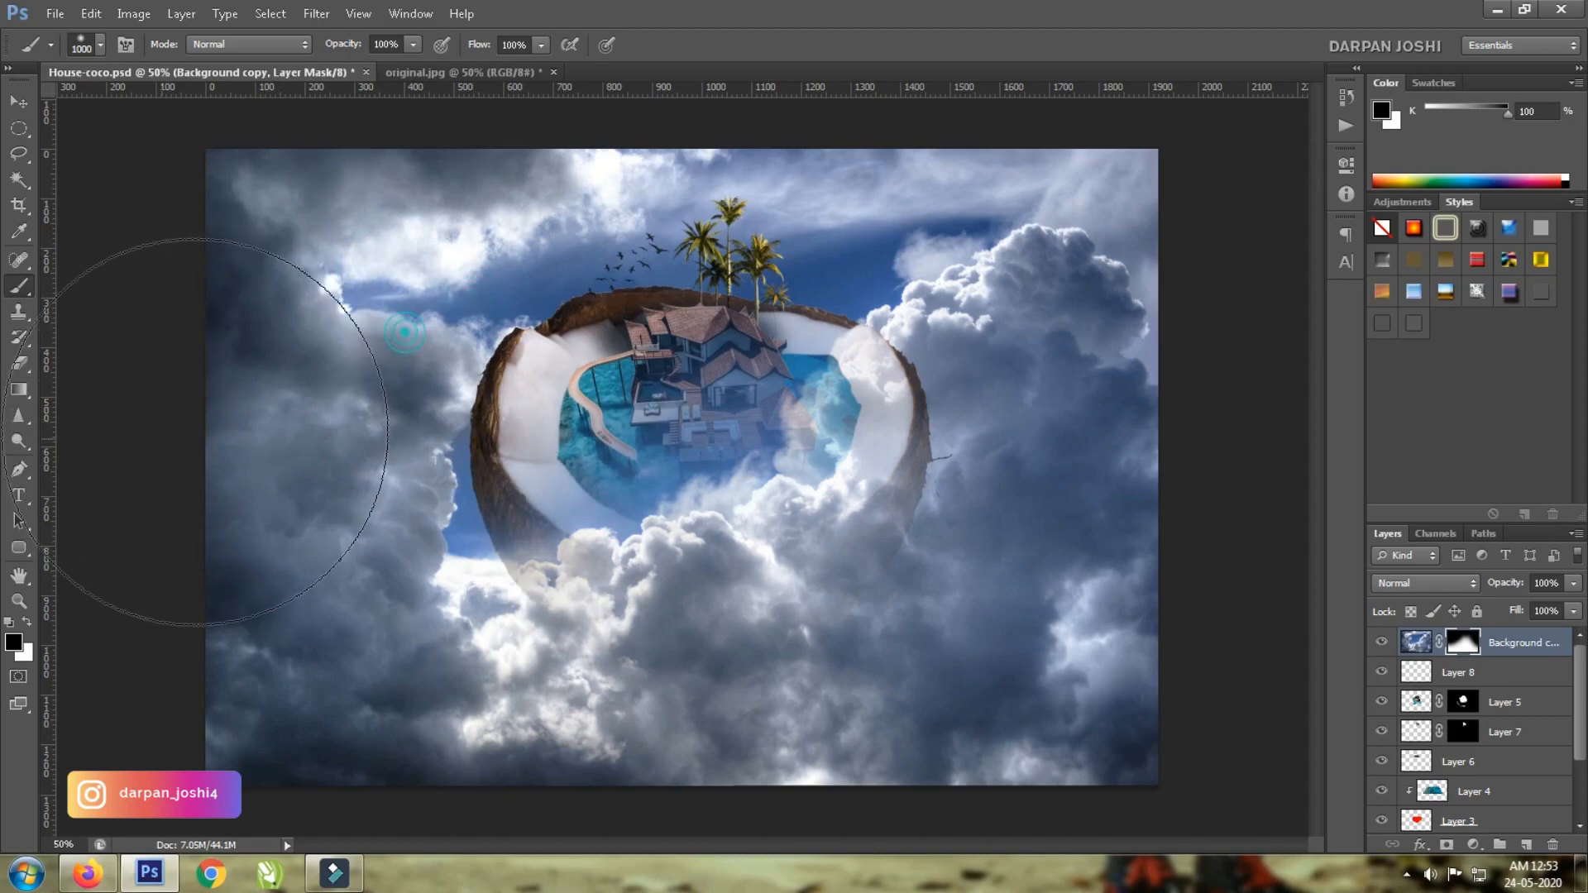
{"action": "left_click_drag", "start_coordinate": [461, 298], "coordinate": [812, 249]}
{"action": "mouse_move", "coordinate": [623, 300]}
{"action": "left_mouse_down"}
{"action": "mouse_move", "coordinate": [724, 293]}
{"action": "mouse_move", "coordinate": [751, 358]}
{"action": "mouse_move", "coordinate": [733, 325]}
{"action": "left_mouse_up"}
Reduce the brush to 250 px and paint black on the sky copy's mask over the coconut's water and lower rim.
{"action": "key", "text": "bracketleft"}
{"action": "key", "text": "bracketleft"}
{"action": "key", "text": "bracketleft"}
{"action": "key", "text": "bracketleft"}
{"action": "key", "text": "bracketleft"}
{"action": "key", "text": "bracketleft"}
{"action": "key", "text": "bracketleft"}
{"action": "key", "text": "bracketleft"}
{"action": "key", "text": "bracketleft"}
{"action": "key", "text": "bracketleft"}
{"action": "key", "text": "bracketleft"}
{"action": "mouse_move", "coordinate": [541, 471]}
{"action": "left_mouse_down"}
{"action": "mouse_move", "coordinate": [603, 493]}
{"action": "mouse_move", "coordinate": [869, 508]}
{"action": "left_mouse_up"}
{"action": "left_click_drag", "start_coordinate": [660, 552], "coordinate": [911, 435]}
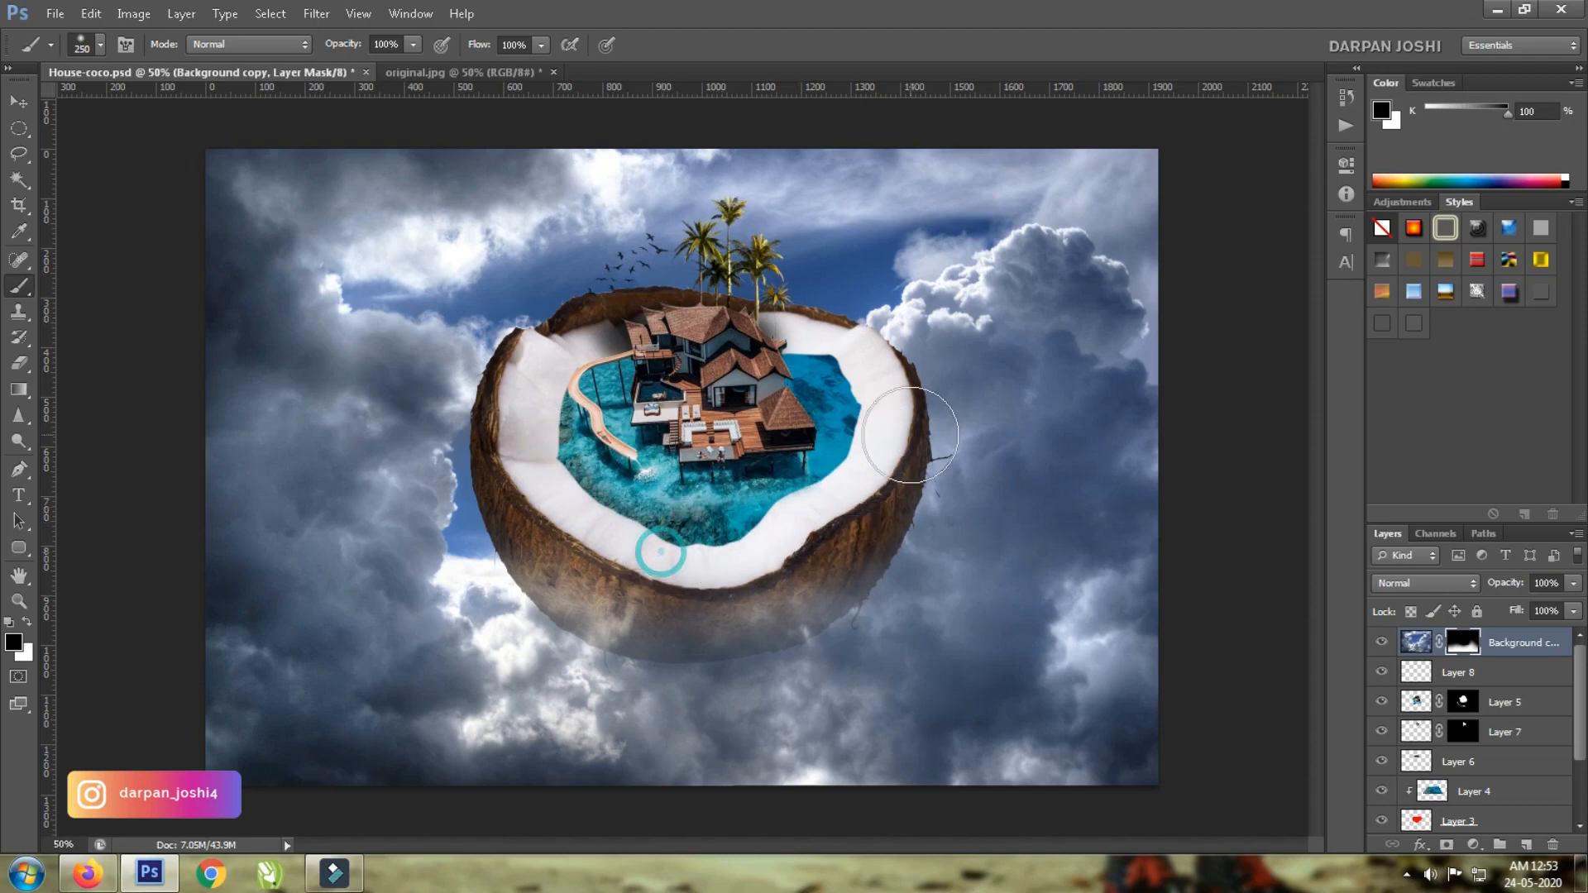
Undo the last brush strokes on the sky copy's mask.
{"action": "key", "text": "ctrl+alt+z"}
{"action": "key", "text": "ctrl+alt+z"}
{"action": "key", "text": "ctrl+alt+z"}
{"action": "key", "text": "ctrl+alt+z"}
{"action": "key", "text": "ctrl+alt+z"}
{"action": "key", "text": "ctrl+alt+z"}
Reposition the masked sky copy with Free Transform so its bright clouds overlap the coconut's bottom.
{"action": "key", "text": "ctrl+t"}
{"action": "left_click_drag", "start_coordinate": [915, 548], "coordinate": [930, 572]}
{"action": "left_click_drag", "start_coordinate": [1212, 263], "coordinate": [1273, 298]}
{"action": "mouse_move", "coordinate": [1047, 579]}
{"action": "left_mouse_down"}
{"action": "mouse_move", "coordinate": [879, 737]}
{"action": "mouse_move", "coordinate": [877, 704]}
{"action": "left_mouse_up"}
{"action": "key", "text": "Return"}
Paint black on the sky copy's mask with the 250 px brush, revealing the villa, water and rim but keeping clouds over the base.
{"action": "key", "text": "b"}
{"action": "mouse_move", "coordinate": [901, 521]}
{"action": "left_mouse_down"}
{"action": "mouse_move", "coordinate": [1126, 487]}
{"action": "mouse_move", "coordinate": [958, 450]}
{"action": "mouse_move", "coordinate": [690, 522]}
{"action": "mouse_move", "coordinate": [735, 493]}
{"action": "mouse_move", "coordinate": [438, 524]}
{"action": "mouse_move", "coordinate": [512, 517]}
{"action": "left_mouse_up"}
{"action": "mouse_move", "coordinate": [867, 507]}
{"action": "left_mouse_down"}
{"action": "mouse_move", "coordinate": [829, 518]}
{"action": "mouse_move", "coordinate": [1020, 525]}
{"action": "left_mouse_up"}
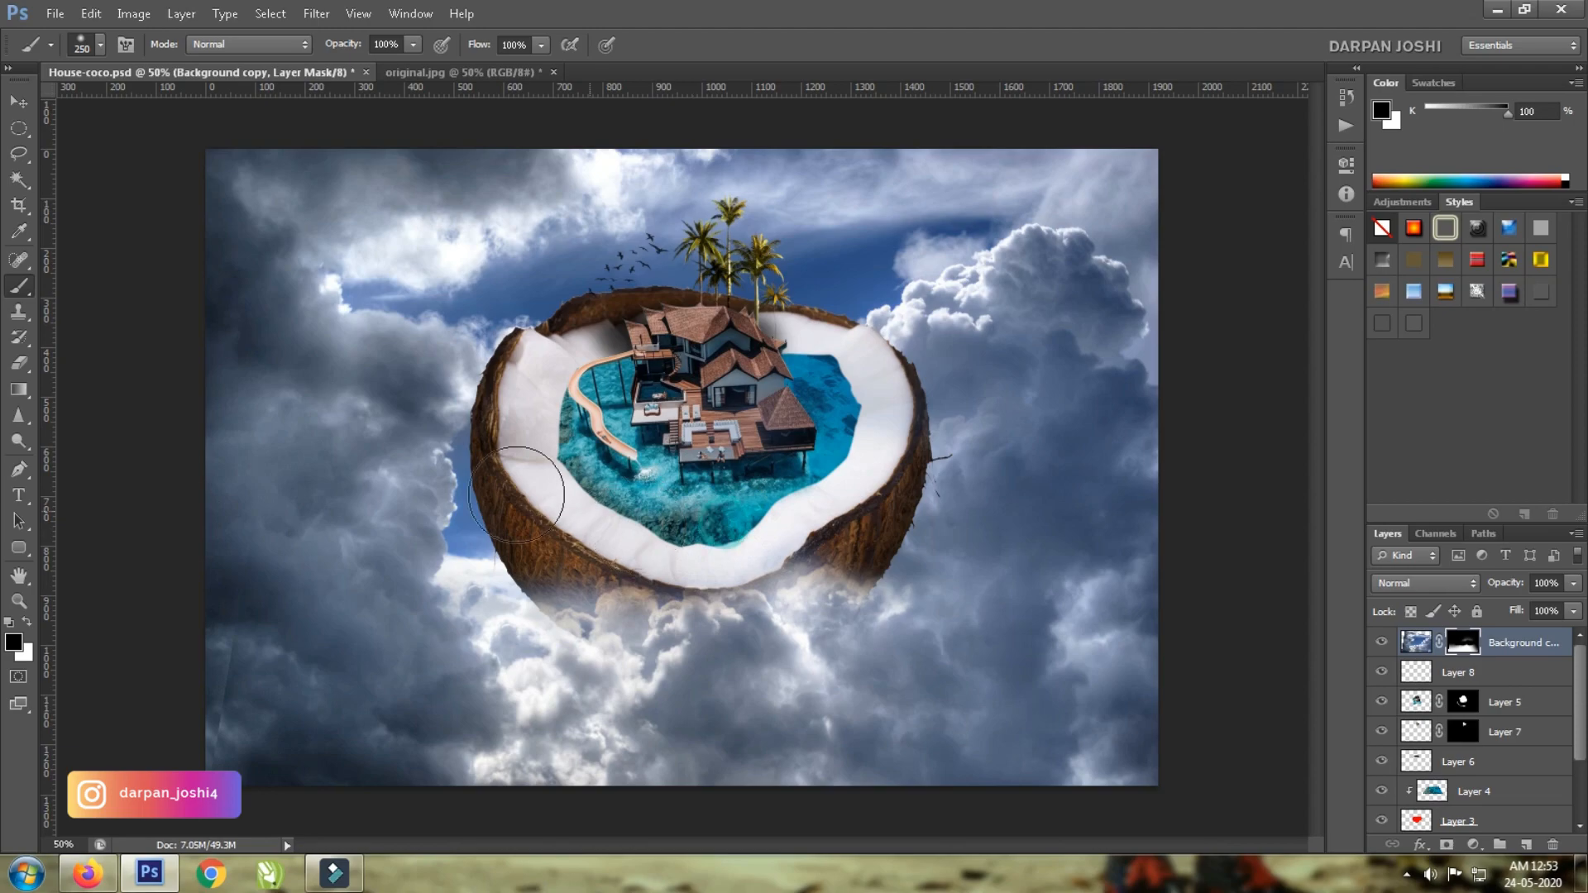
{"action": "key", "text": "ctrl+alt+z"}
{"action": "key", "text": "ctrl+alt+z"}
{"action": "key", "text": "ctrl+alt+z"}
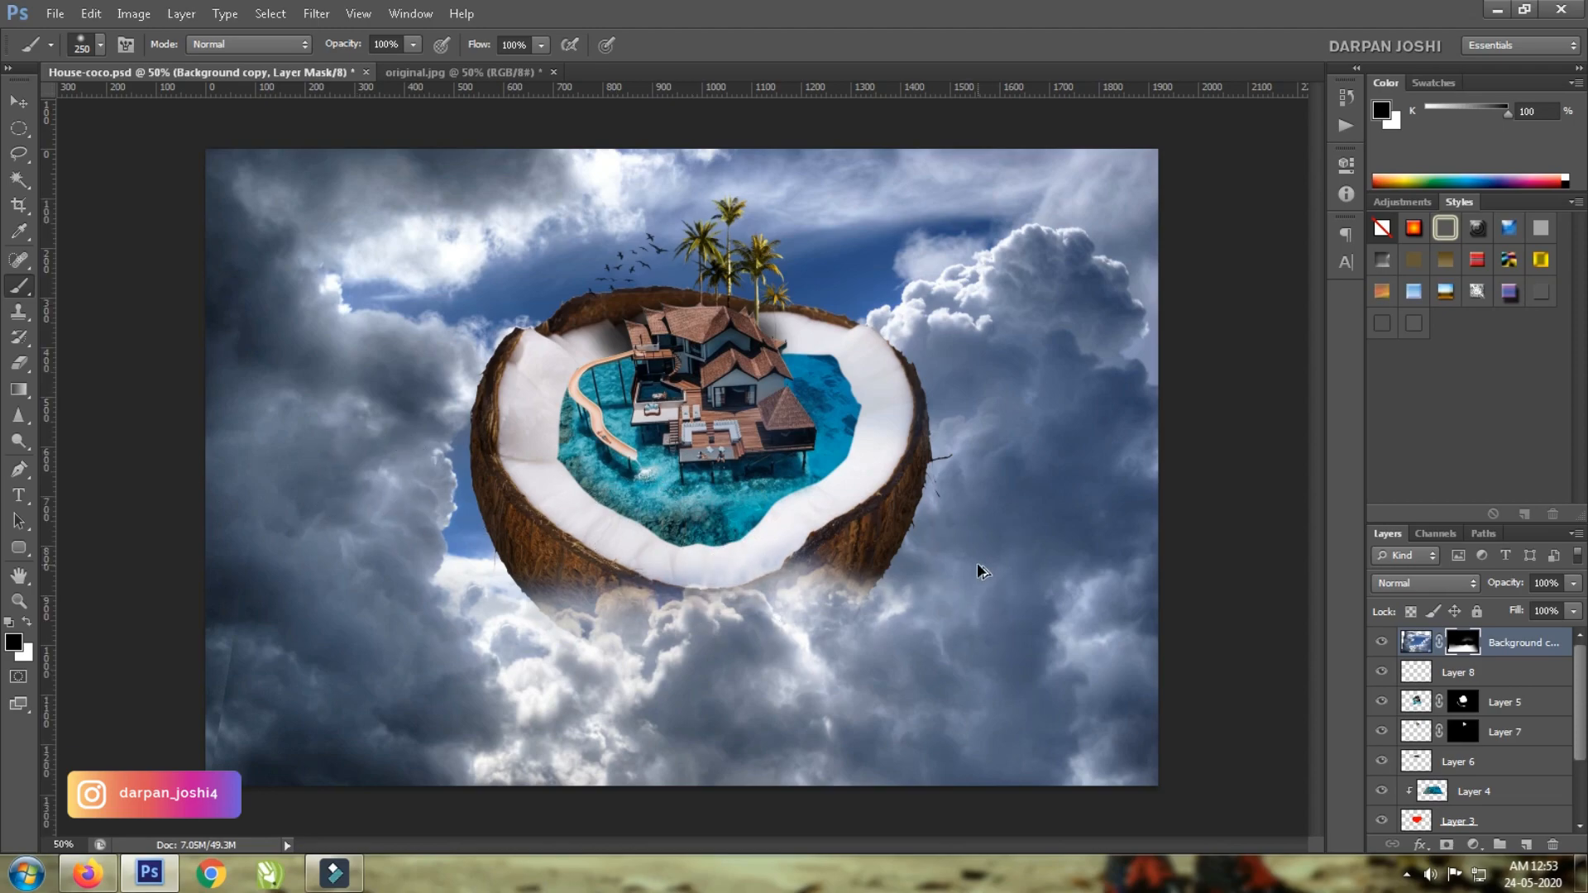
{"action": "left_click_drag", "start_coordinate": [718, 521], "coordinate": [757, 539]}
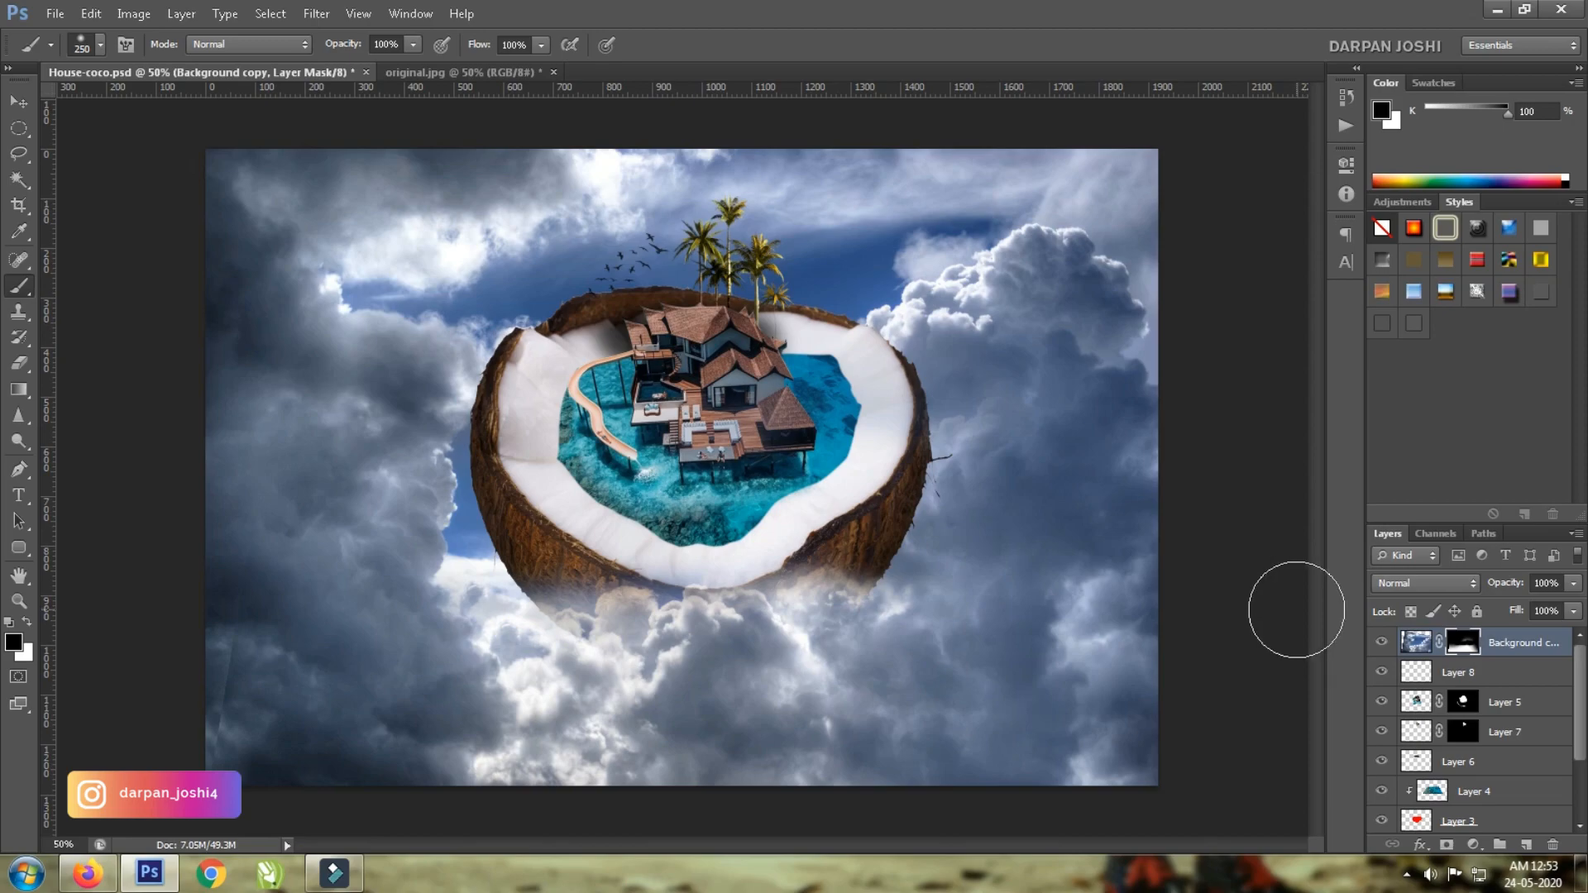
Nudge the masked sky copy slightly downward with Free Transform.
{"action": "key", "text": "ctrl+t"}
{"action": "left_click_drag", "start_coordinate": [956, 715], "coordinate": [956, 727]}
{"action": "key", "text": "Return"}
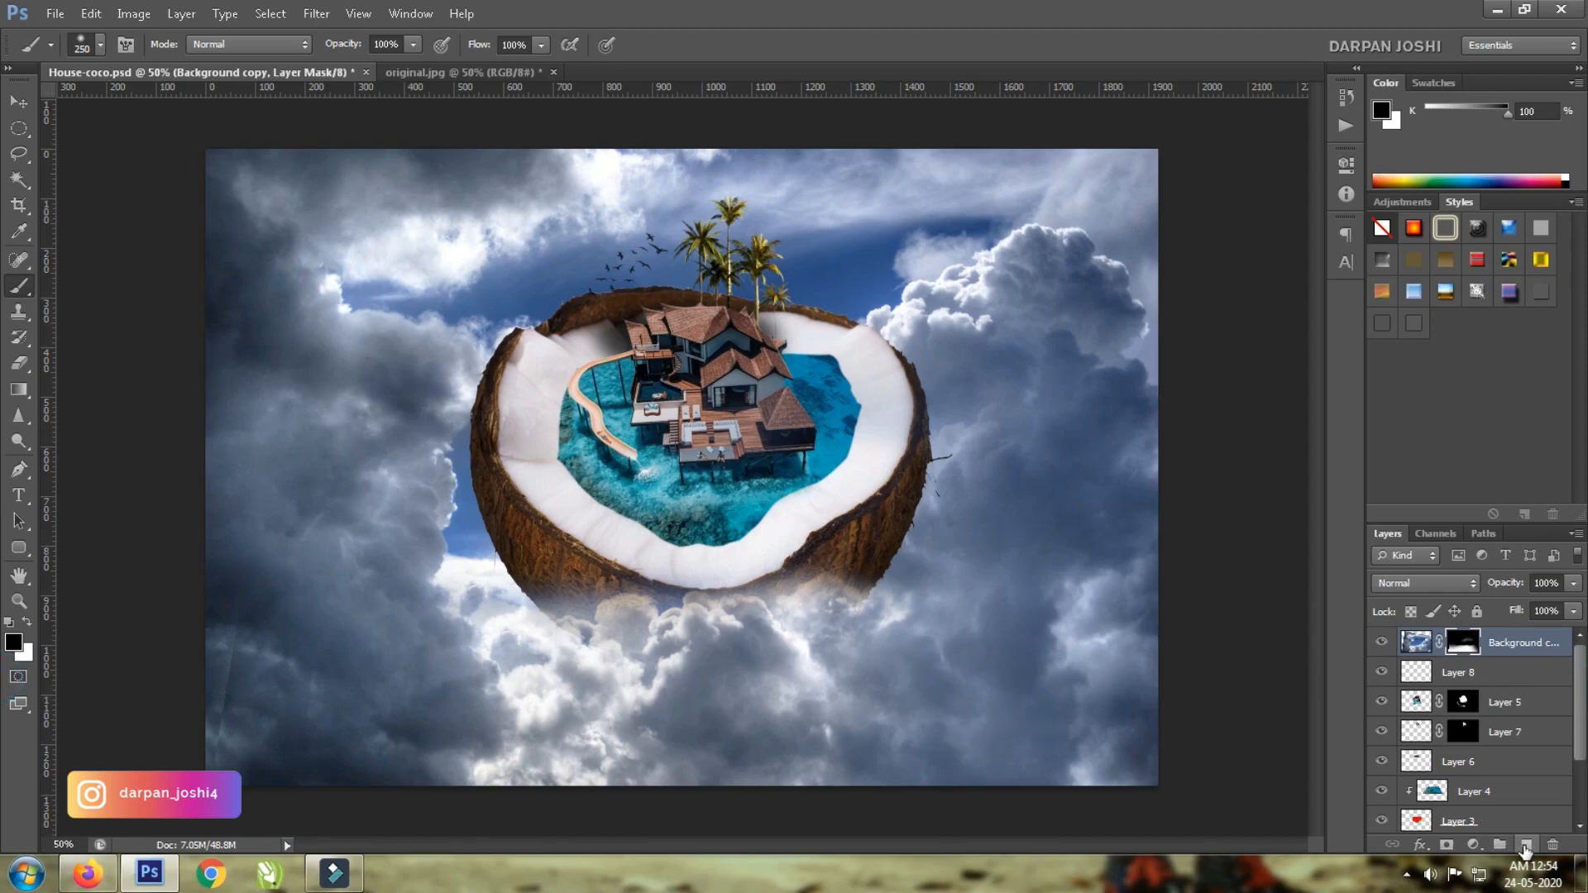
Add a new empty layer above the masked sky copy.
{"action": "left_click", "coordinate": [1523, 846]}
{"action": "left_click", "coordinate": [19, 128]}
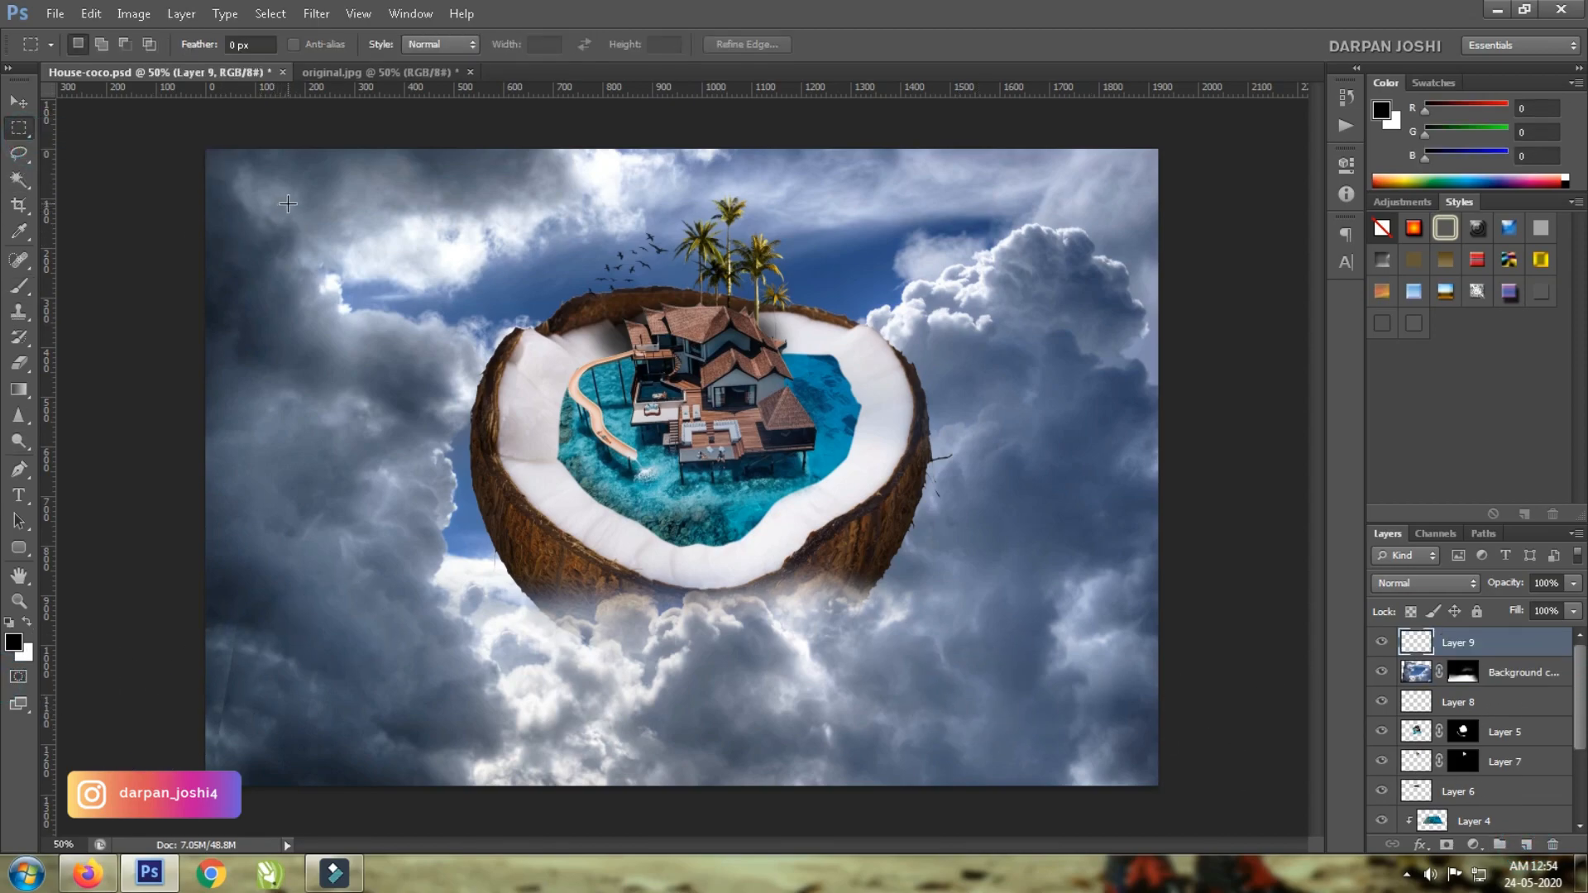
{"action": "left_click_drag", "start_coordinate": [278, 200], "coordinate": [1080, 728]}
{"action": "left_click", "coordinate": [1143, 694]}
{"action": "left_click", "coordinate": [1462, 672]}
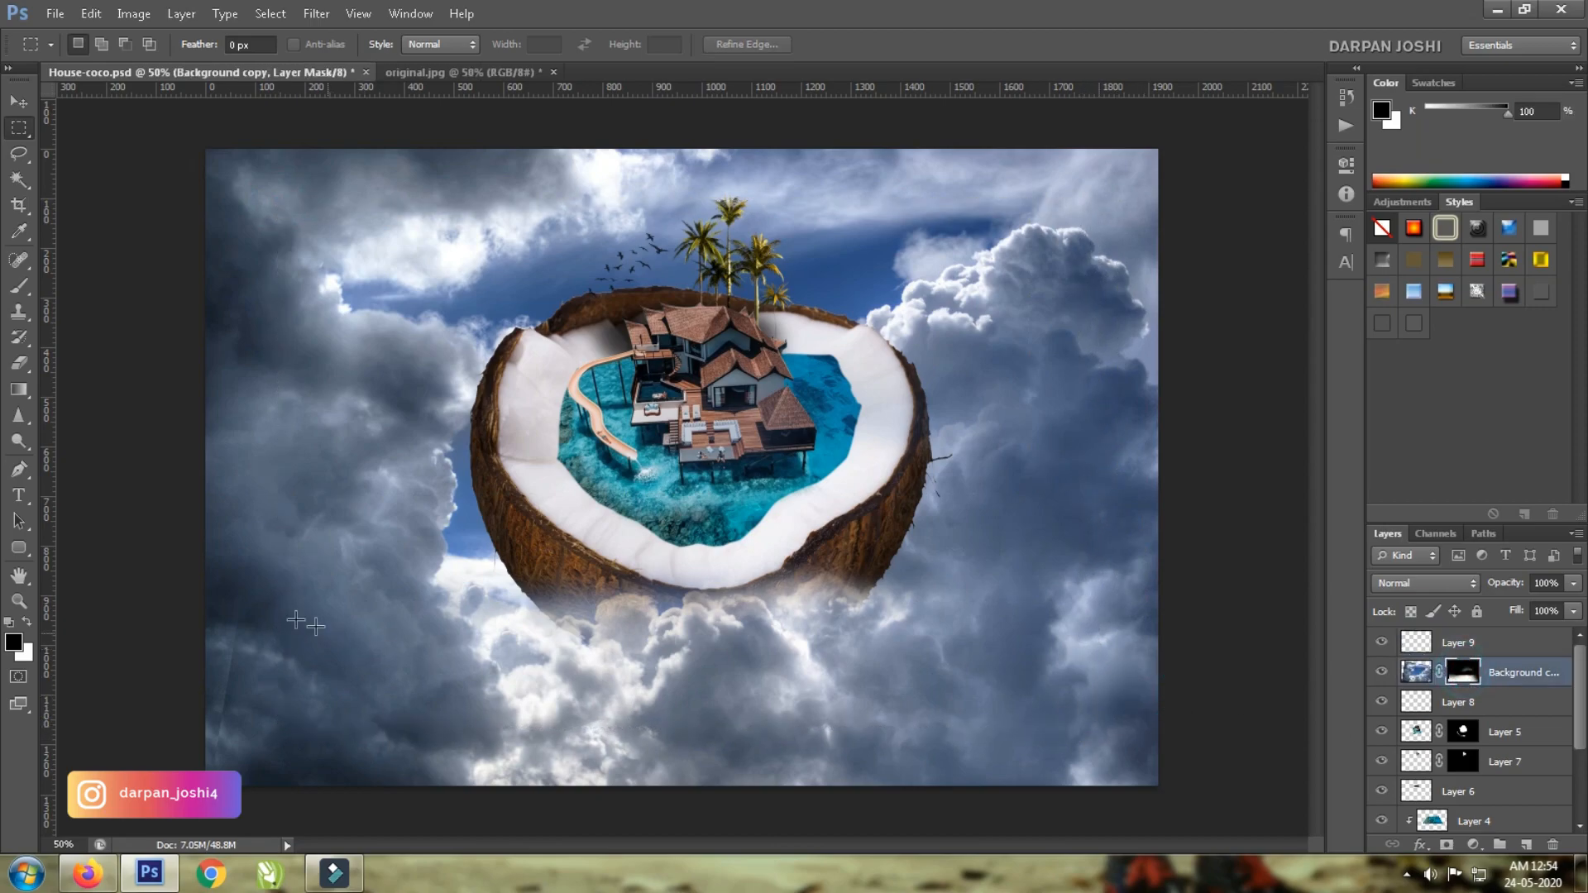
{"action": "key", "text": "b"}
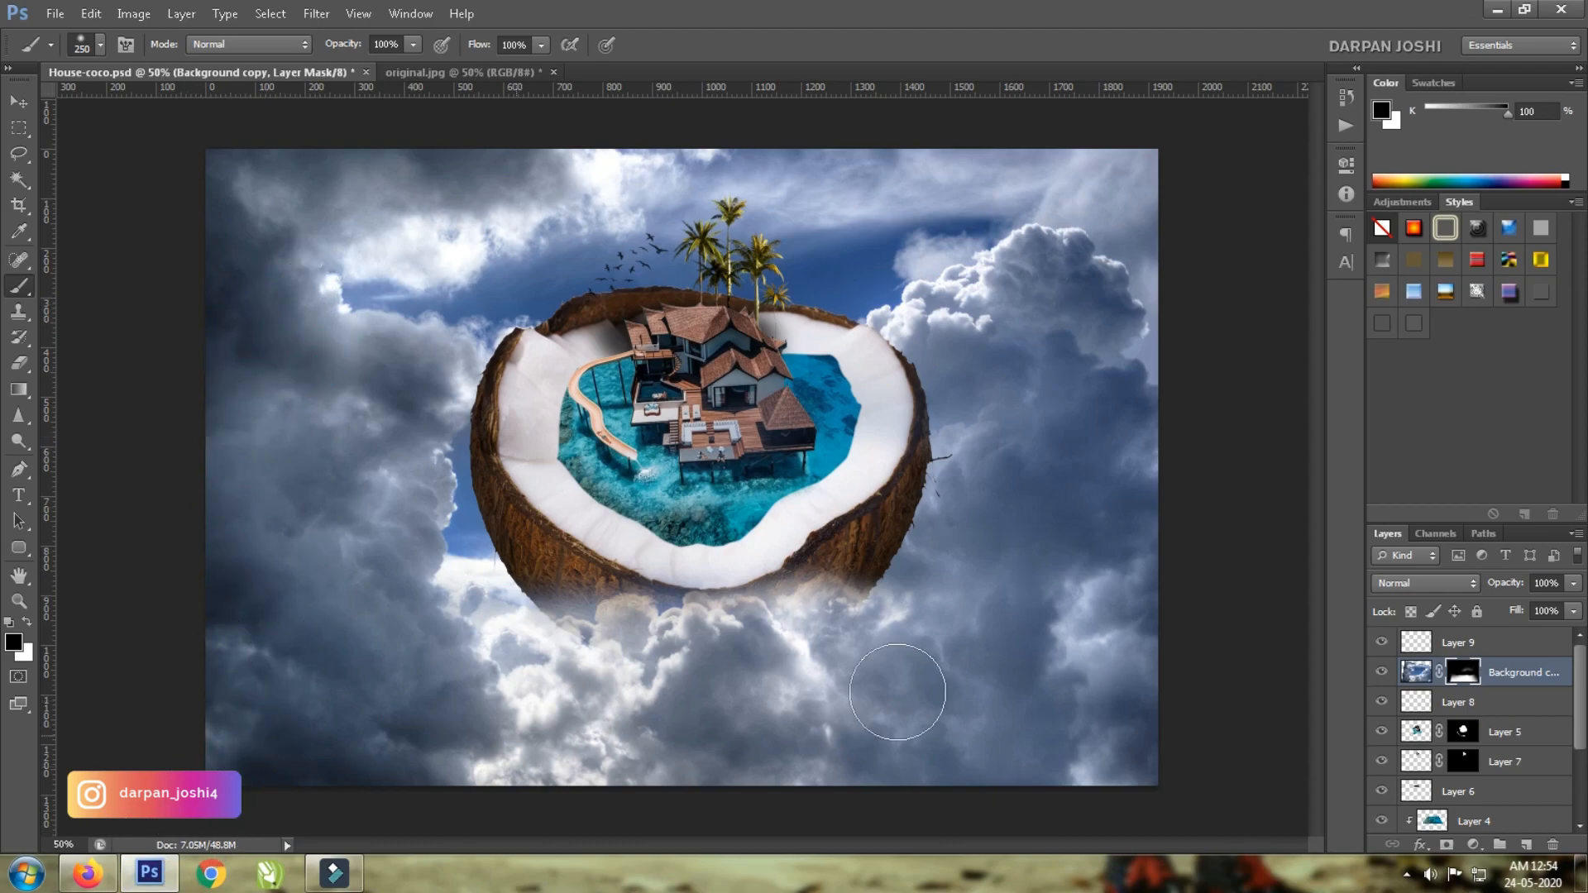
{"action": "left_click", "coordinate": [1501, 650]}
Select a rectangle inset from the canvas edges, feather and invert it, and fill the border area with black on the new layer.
{"action": "left_click", "coordinate": [19, 129]}
{"action": "left_click_drag", "start_coordinate": [266, 197], "coordinate": [1107, 731]}
{"action": "key", "text": "shift+F6"}
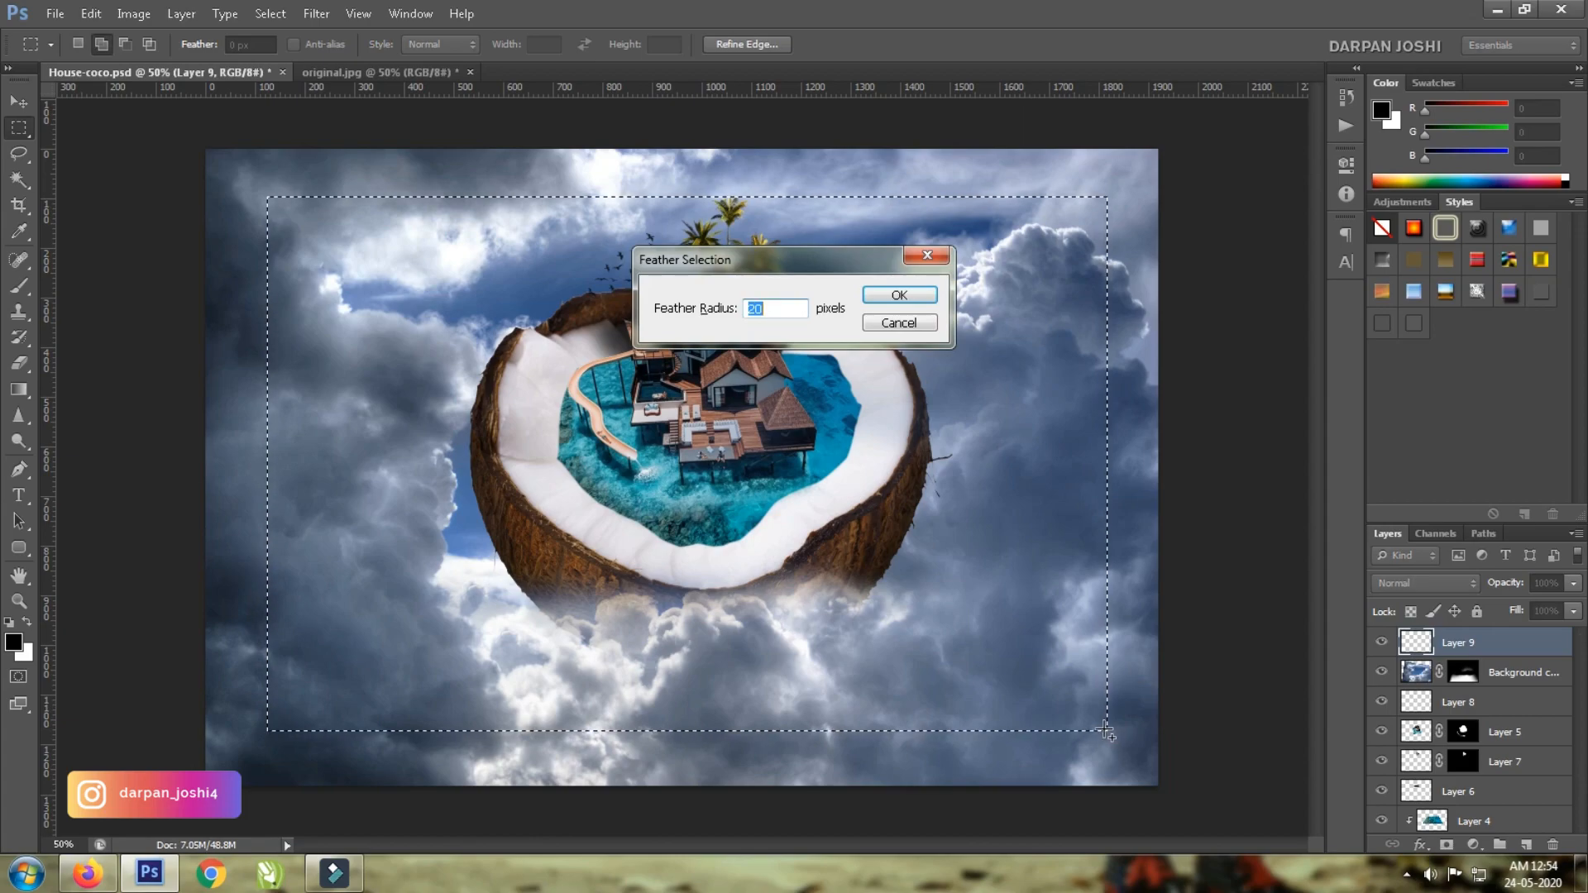
{"action": "key", "text": "Return"}
{"action": "key", "text": "ctrl+shift+i"}
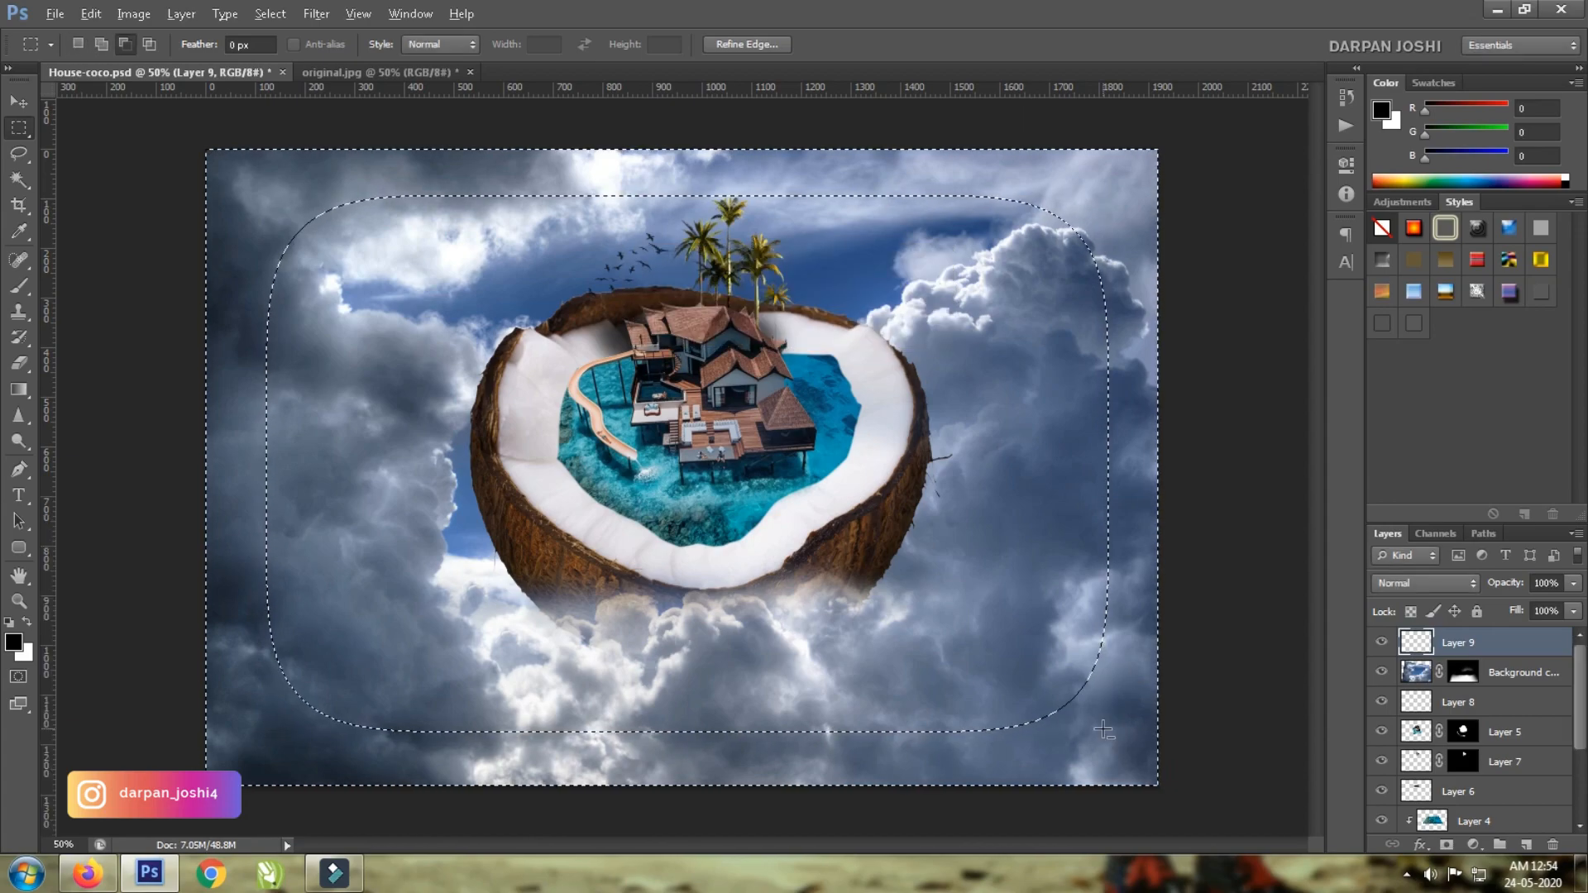
{"action": "key", "text": "alt+BackSpace"}
{"action": "key", "text": "ctrl+d"}
Set the black border layer's blend mode to Soft Light and its opacity to 77%.
{"action": "left_click", "coordinate": [1424, 583]}
{"action": "left_click", "coordinate": [1406, 121]}
{"action": "key", "text": "shift+plus"}
{"action": "key", "text": "shift+plus"}
{"action": "key", "text": "shift+plus"}
{"action": "key", "text": "shift+plus"}
{"action": "key", "text": "shift+plus"}
{"action": "key", "text": "shift+plus"}
{"action": "key", "text": "shift+plus"}
{"action": "key", "text": "shift+plus"}
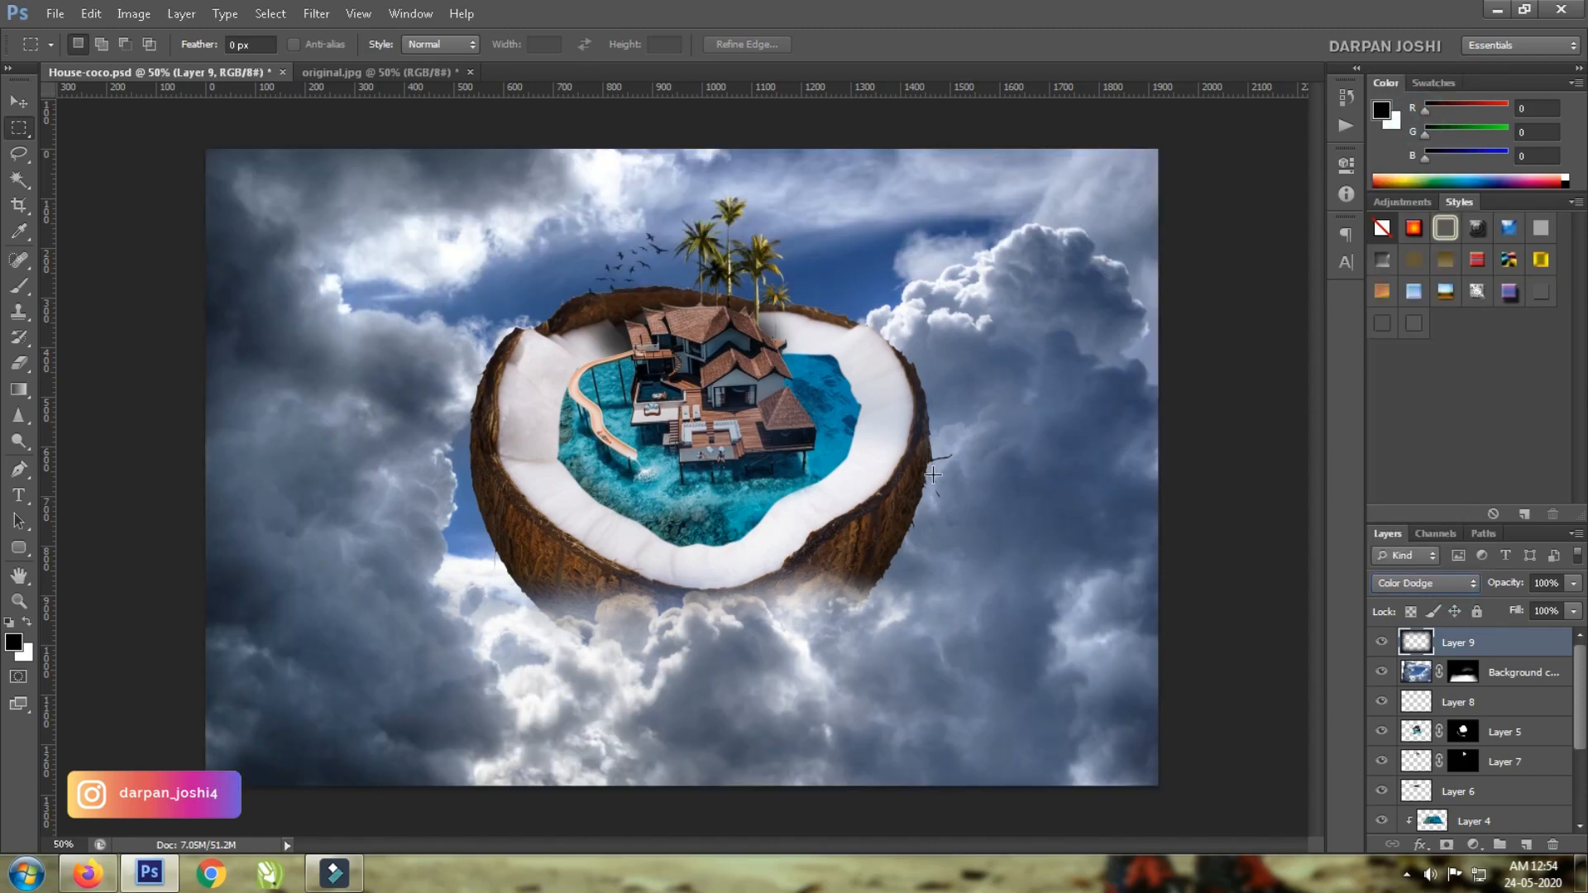
{"action": "left_click", "coordinate": [1574, 583]}
{"action": "left_click_drag", "start_coordinate": [1574, 609], "coordinate": [1559, 612]}
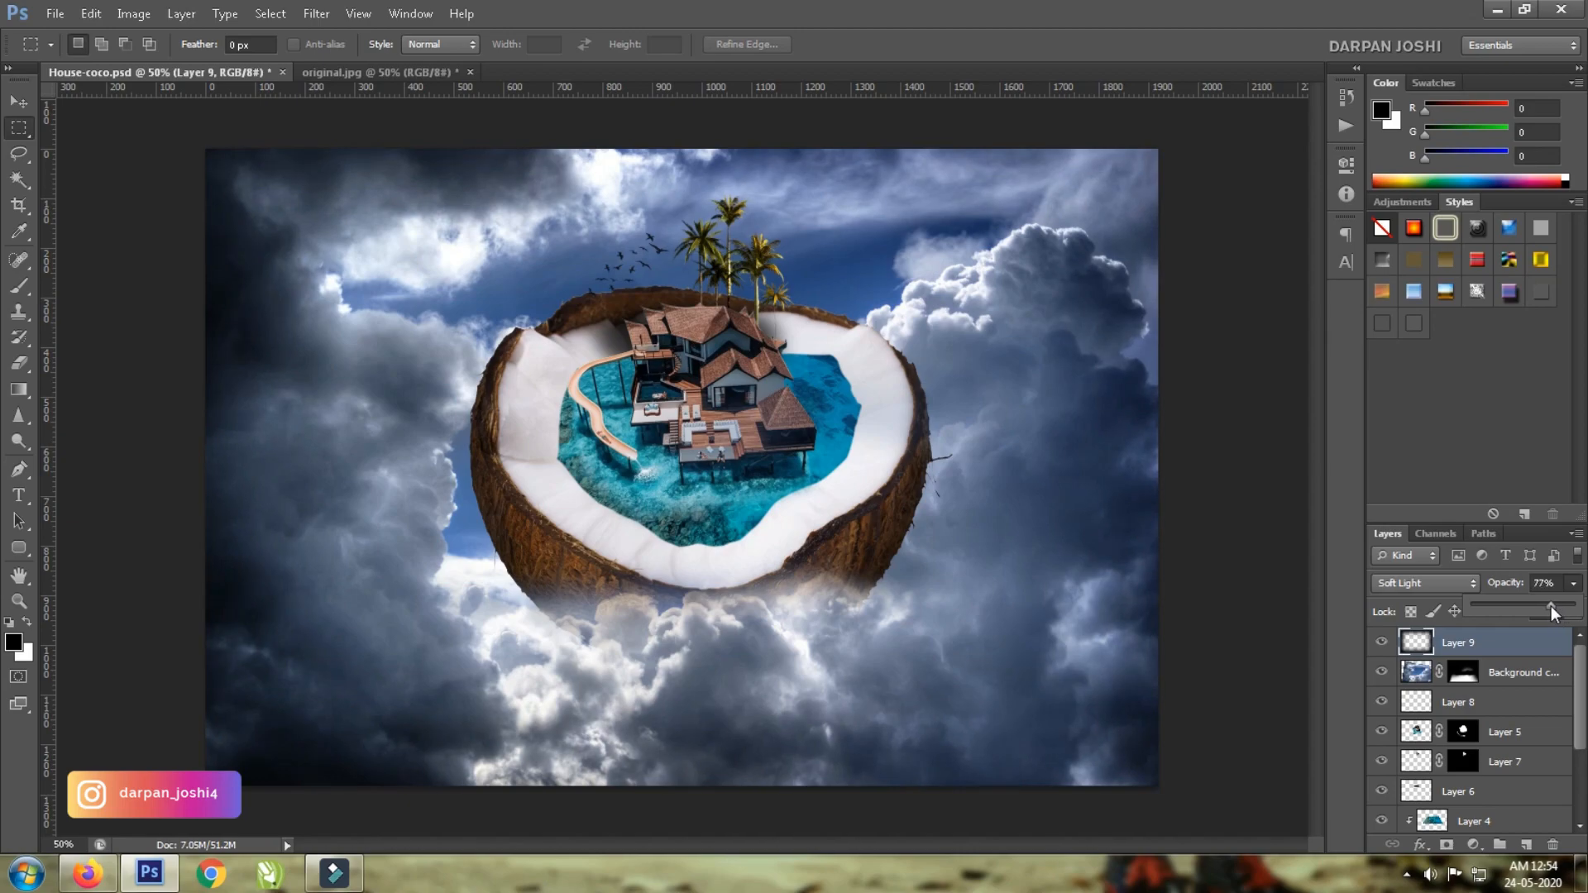
Apply Levels to the Background layer with the midtone input level set to 0.96.
{"action": "scroll", "coordinate": [1581, 727], "scroll_direction": "down", "scroll_amount": 3}
{"action": "left_click", "coordinate": [1476, 818]}
{"action": "left_click", "coordinate": [133, 13]}
{"action": "left_click", "coordinate": [369, 66]}
{"action": "left_click", "coordinate": [1401, 263]}
{"action": "left_click", "coordinate": [121, 17]}
{"action": "mouse_move", "coordinate": [173, 66]}
{"action": "left_click", "coordinate": [376, 83]}
{"action": "left_click_drag", "start_coordinate": [1078, 527], "coordinate": [1083, 532]}
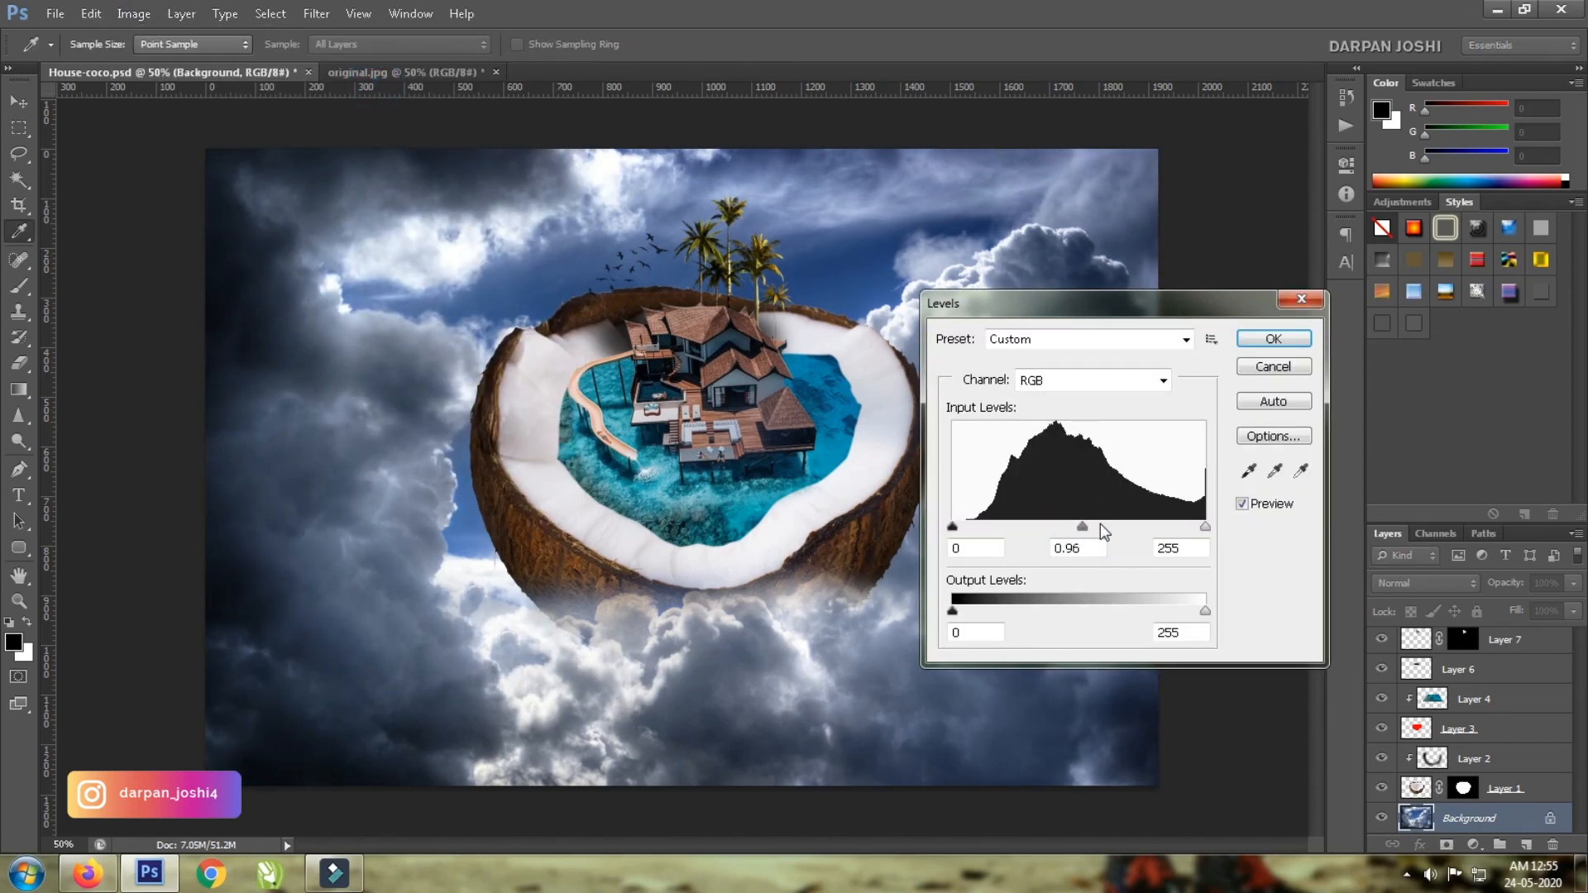
{"action": "left_click", "coordinate": [1267, 339]}
Apply Color Balance to the Background layer, shifting its tones slightly toward blue.
{"action": "key", "text": "ctrl+b"}
{"action": "left_click_drag", "start_coordinate": [1438, 488], "coordinate": [1416, 490]}
{"action": "left_click", "coordinate": [1583, 402]}
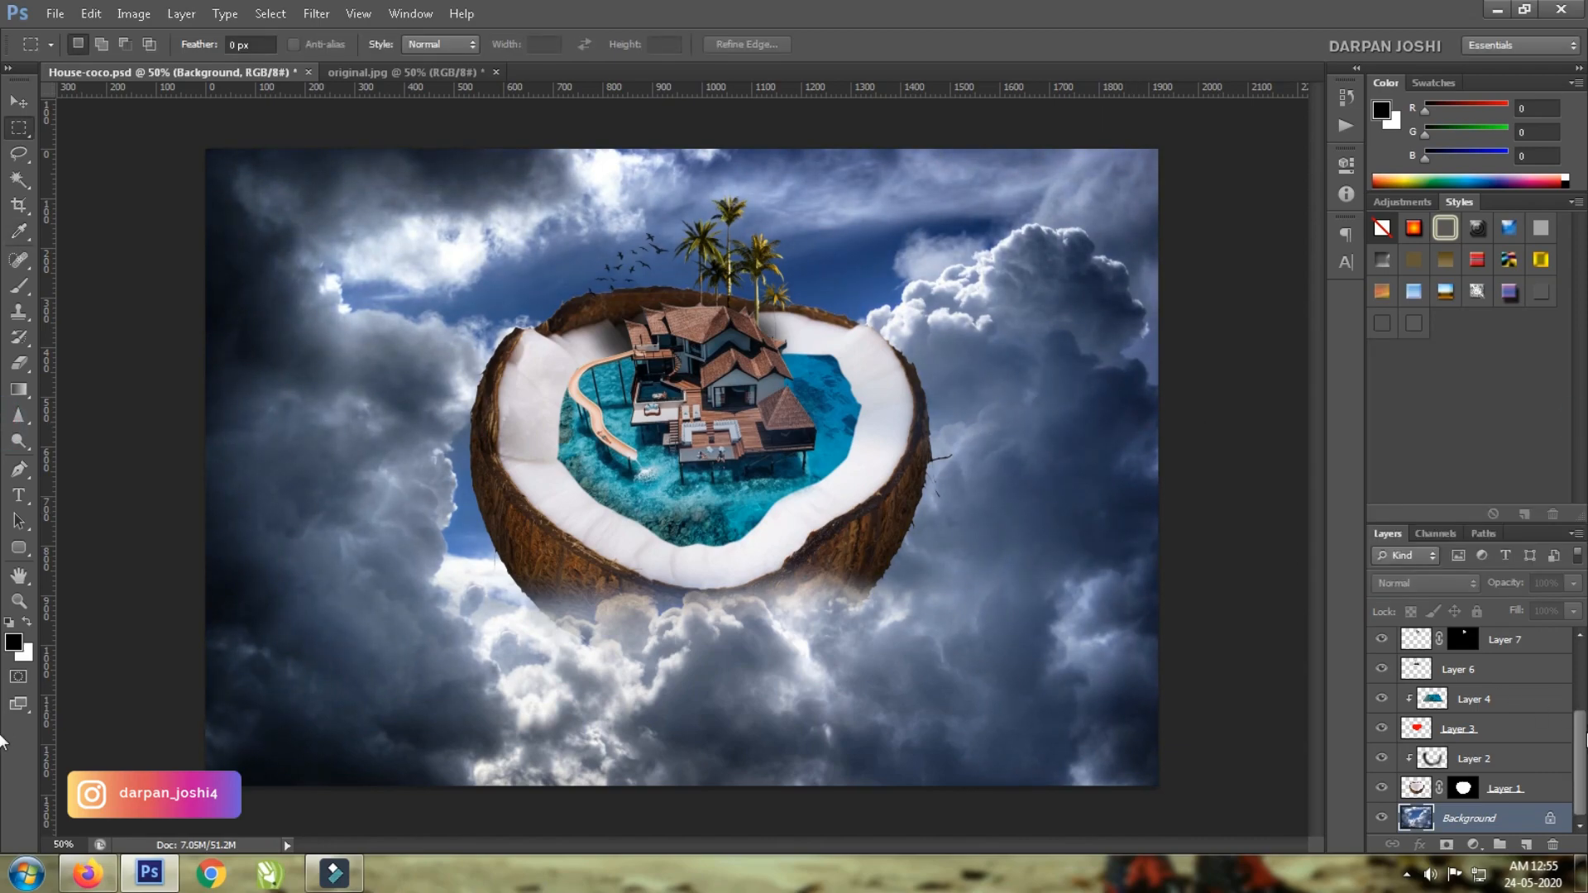
Add a Photo Filter adjustment layer above the black border layer and set its filter to Sepia.
{"action": "scroll", "coordinate": [1585, 732], "scroll_direction": "up", "scroll_amount": 3}
{"action": "left_click", "coordinate": [1500, 648]}
{"action": "left_click", "coordinate": [1472, 844]}
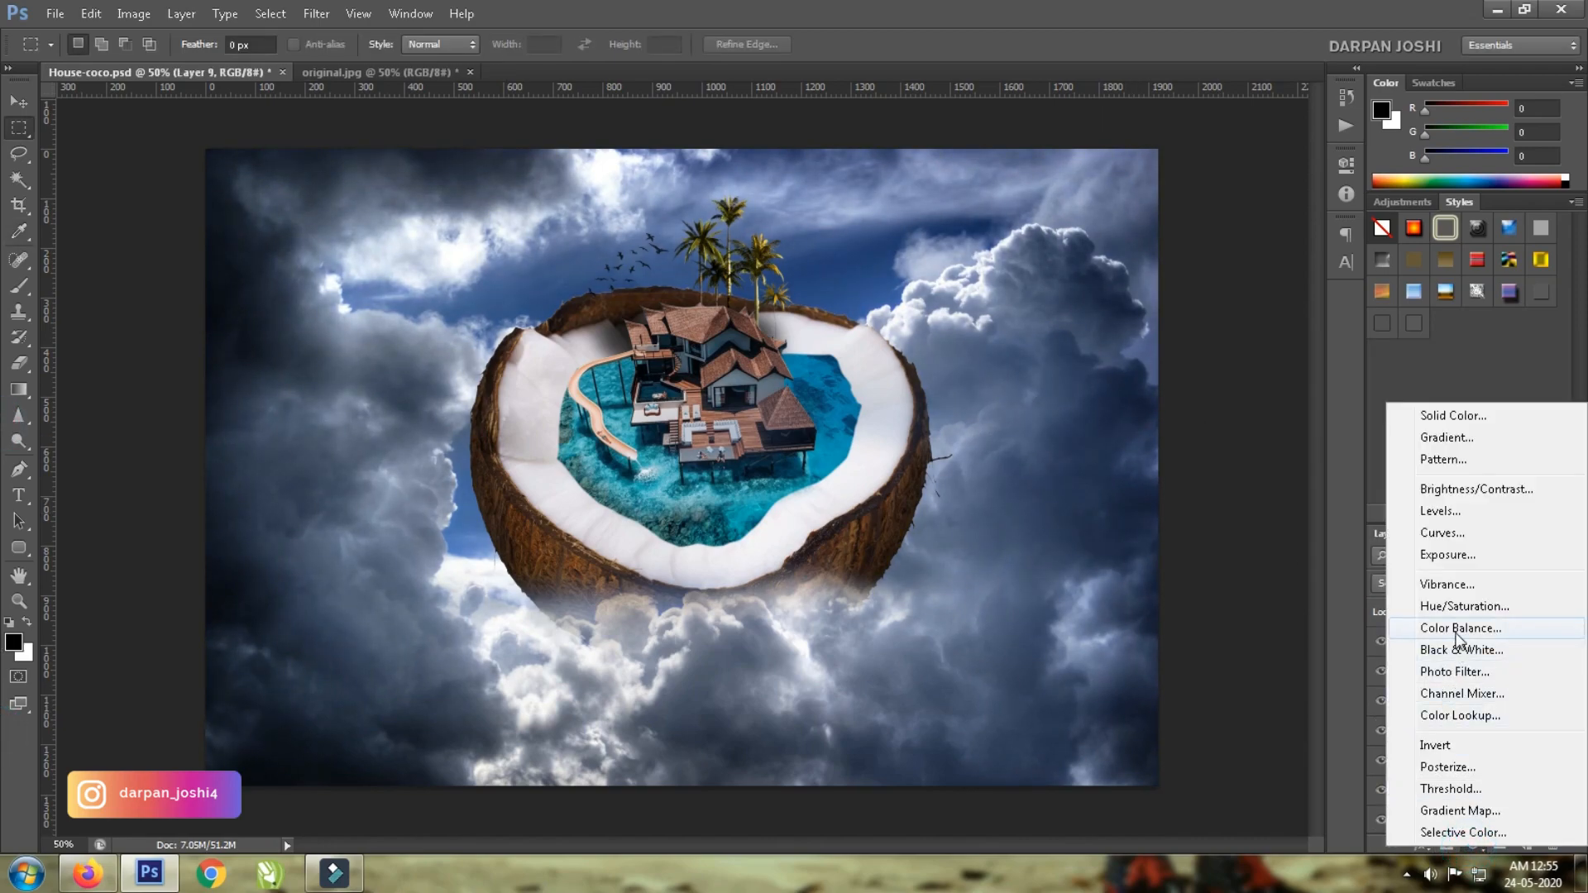
{"action": "left_click", "coordinate": [1447, 673]}
{"action": "left_click", "coordinate": [1272, 211]}
{"action": "left_click", "coordinate": [1252, 252]}
{"action": "key", "text": "Down"}
{"action": "key", "text": "Down"}
{"action": "key", "text": "Down"}
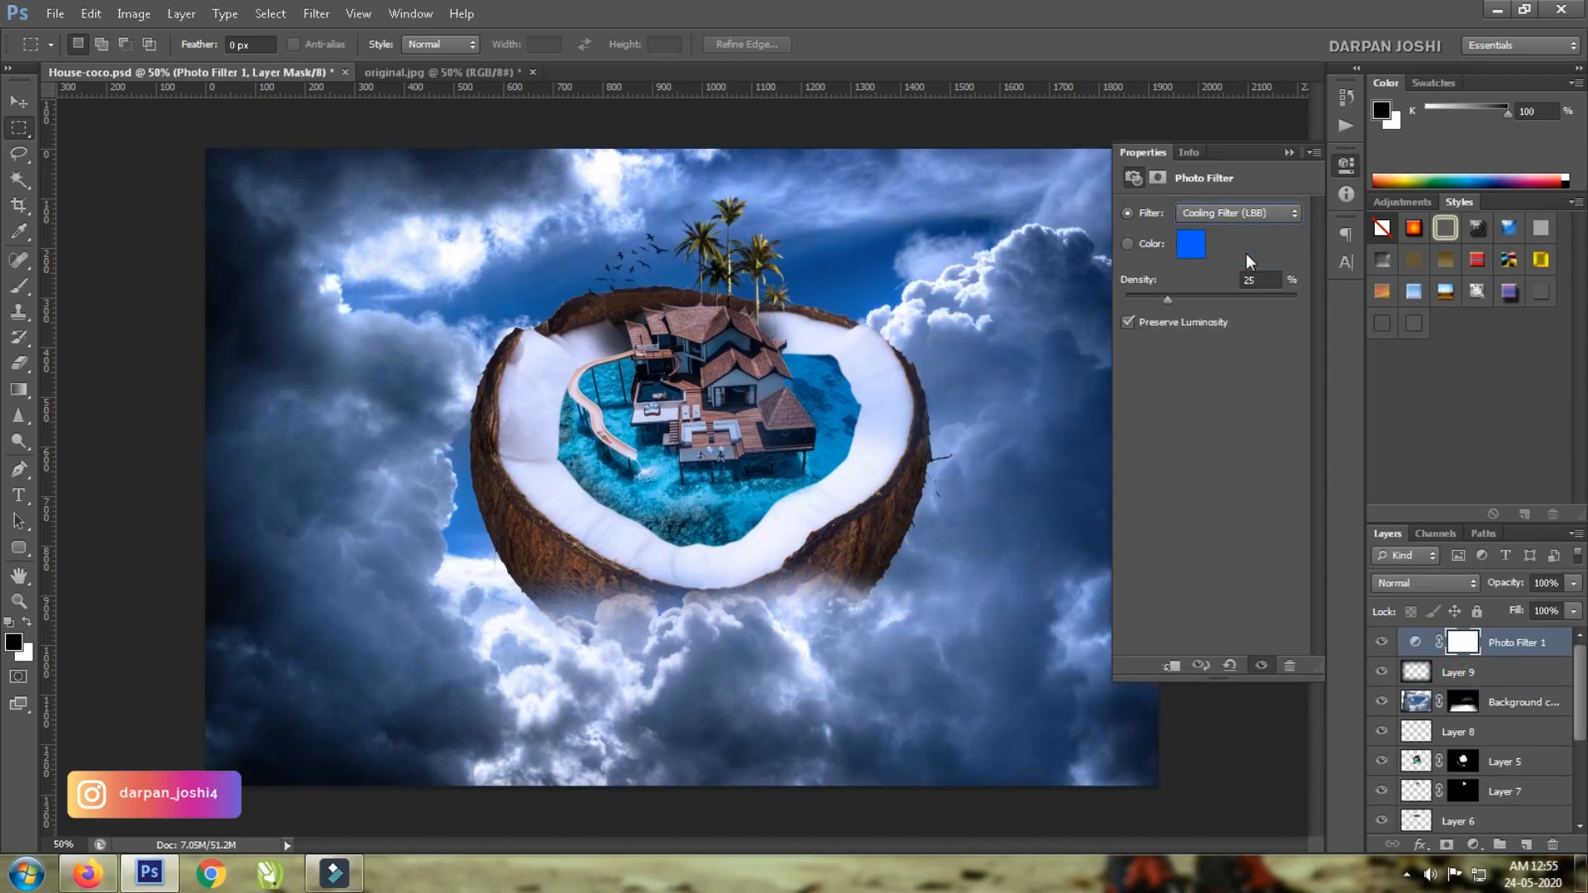
{"action": "key", "text": "Down"}
{"action": "key", "text": "Up"}
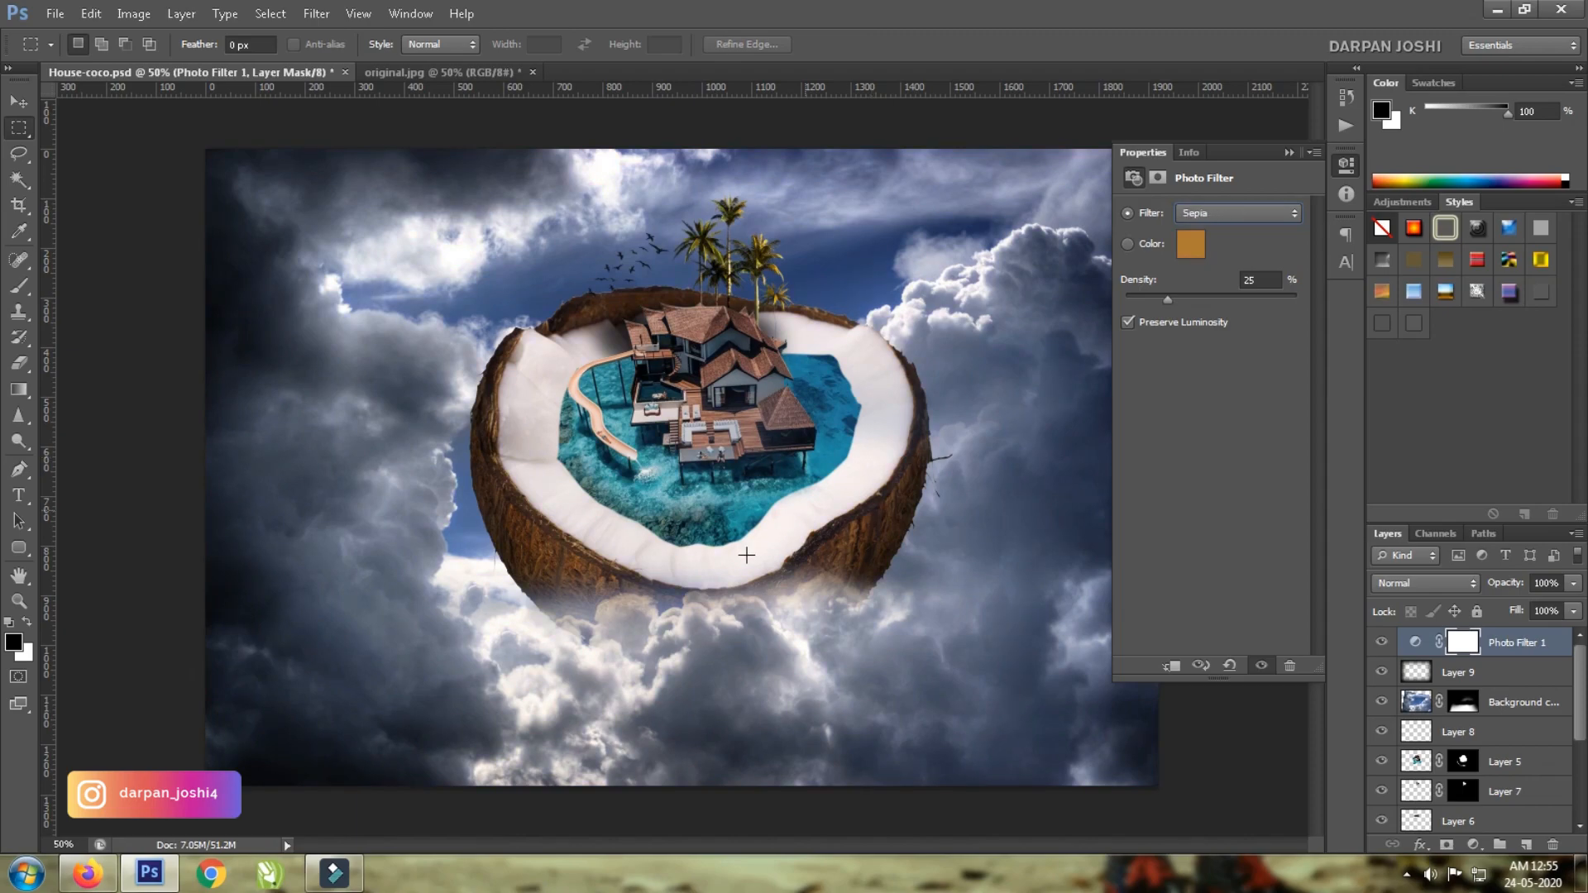
{"action": "left_click", "coordinate": [1288, 153]}
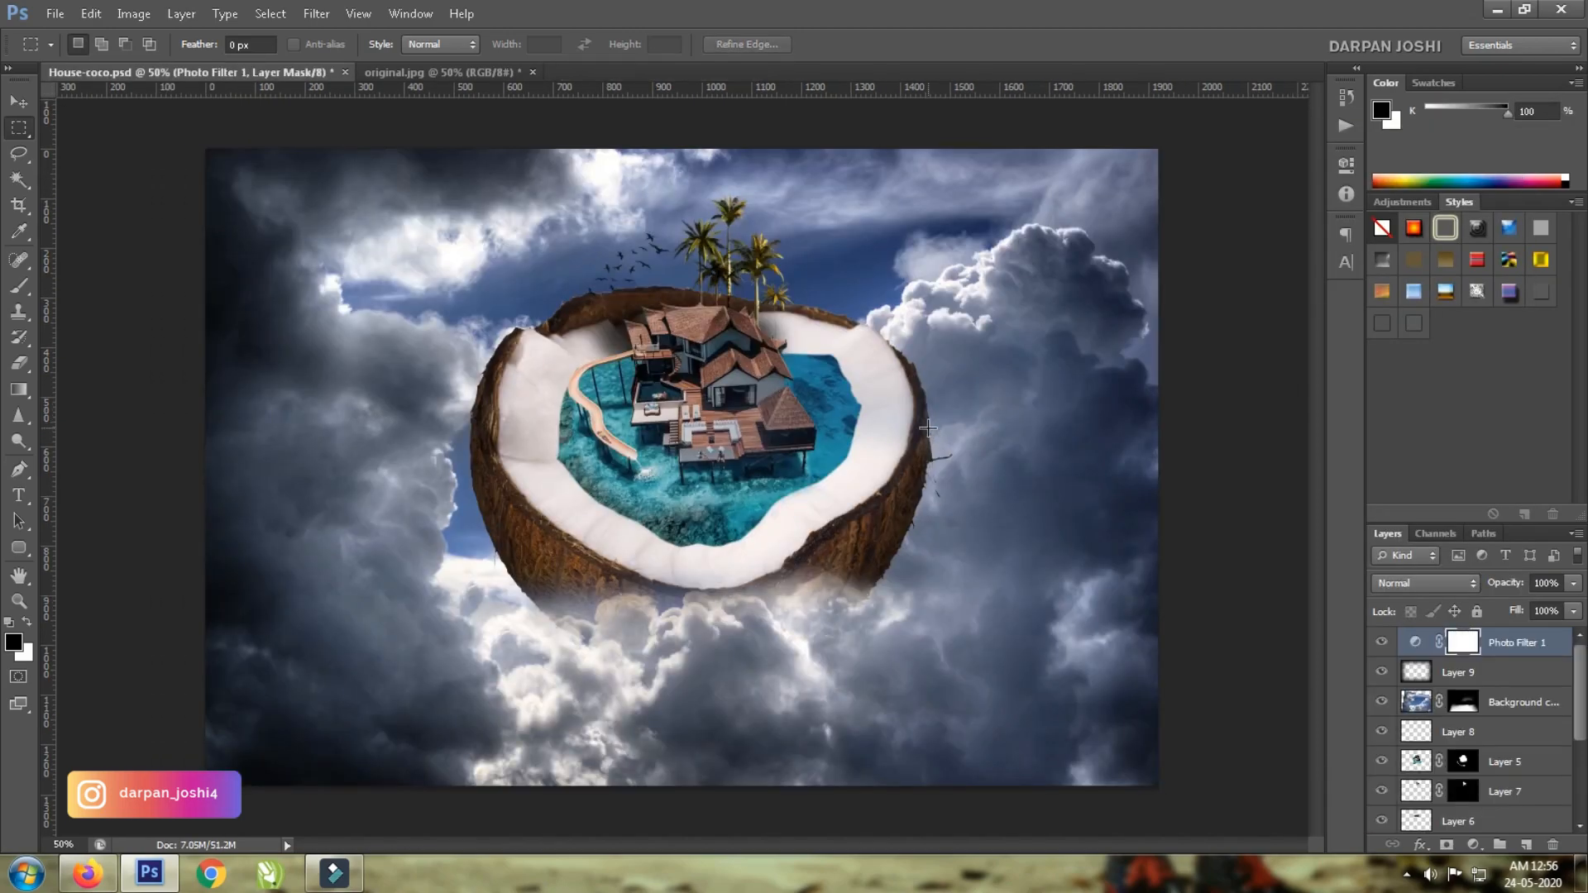
Paste the small cloud as a new layer, scale it down, and place it beside the villa across the coconut's rim.
{"action": "key", "text": "ctrl+v"}
{"action": "key", "text": "ctrl+t"}
{"action": "left_click_drag", "start_coordinate": [1190, 788], "coordinate": [1037, 460]}
{"action": "left_click_drag", "start_coordinate": [1107, 501], "coordinate": [920, 416]}
{"action": "key", "text": "Return"}
Apply Color Balance to the small cloud layer's midtones, with cyan–red at -85 and yellow–blue at +100.
{"action": "key", "text": "z"}
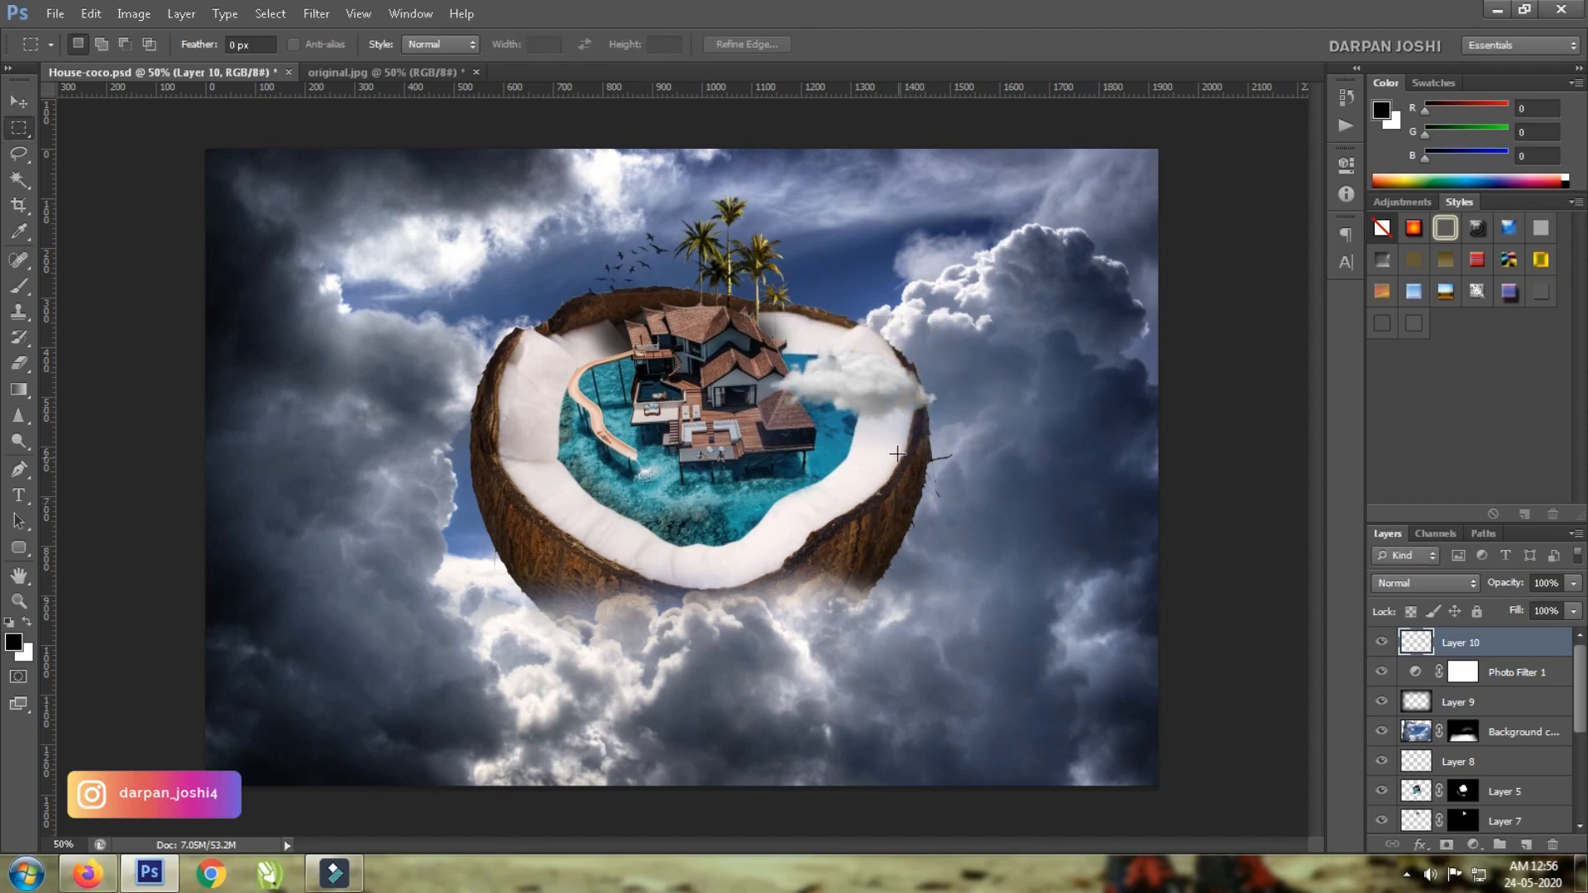
{"action": "left_click", "coordinate": [897, 448]}
{"action": "key", "text": "ctrl+b"}
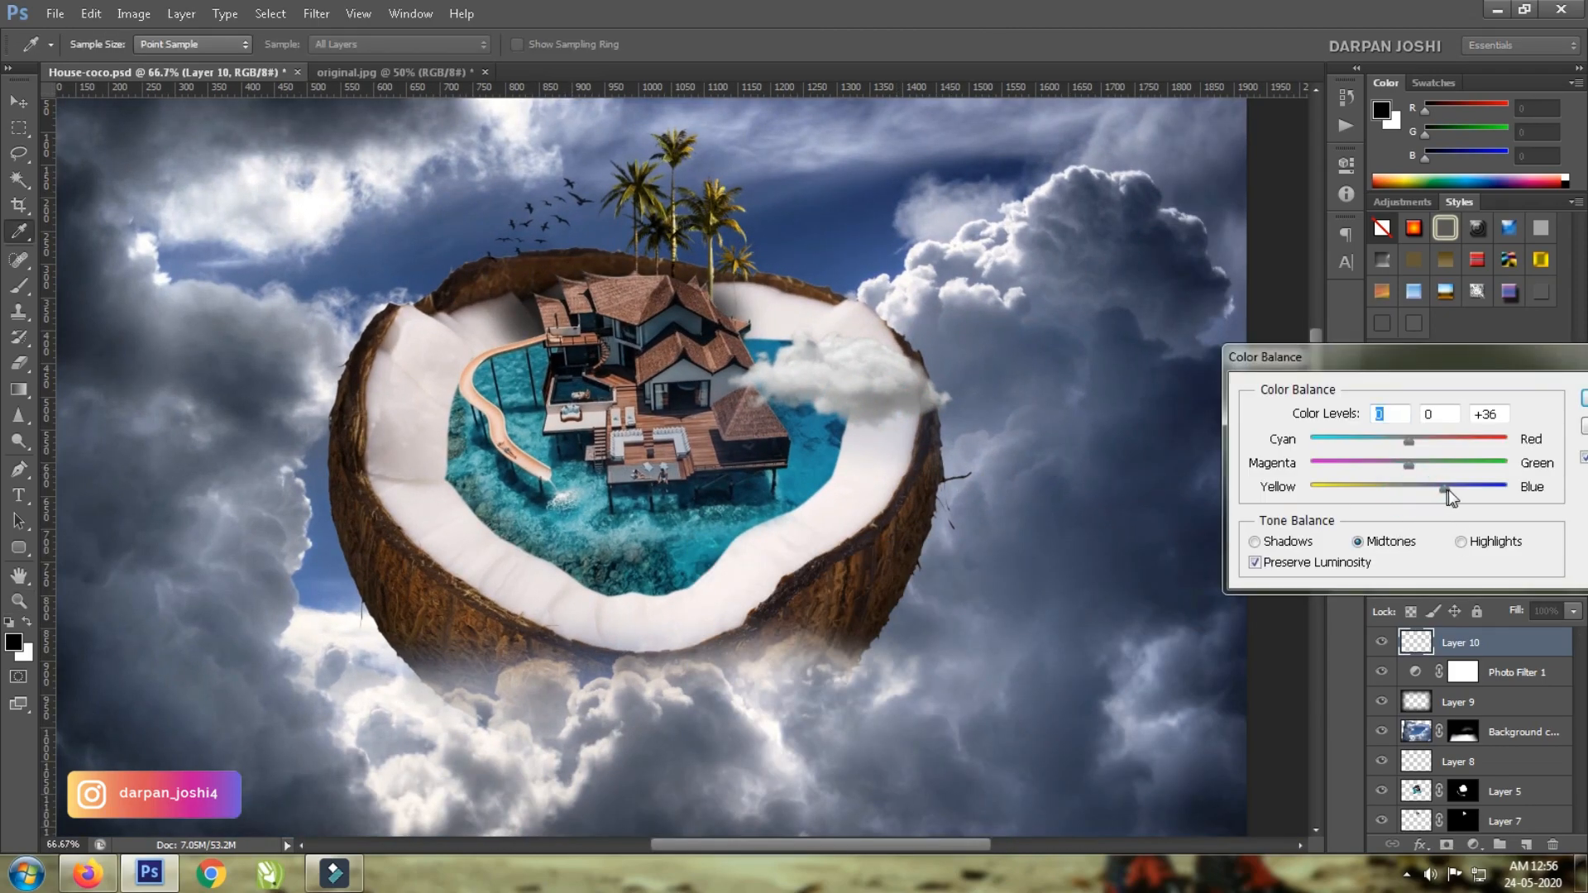
{"action": "left_click_drag", "start_coordinate": [1406, 445], "coordinate": [1323, 450]}
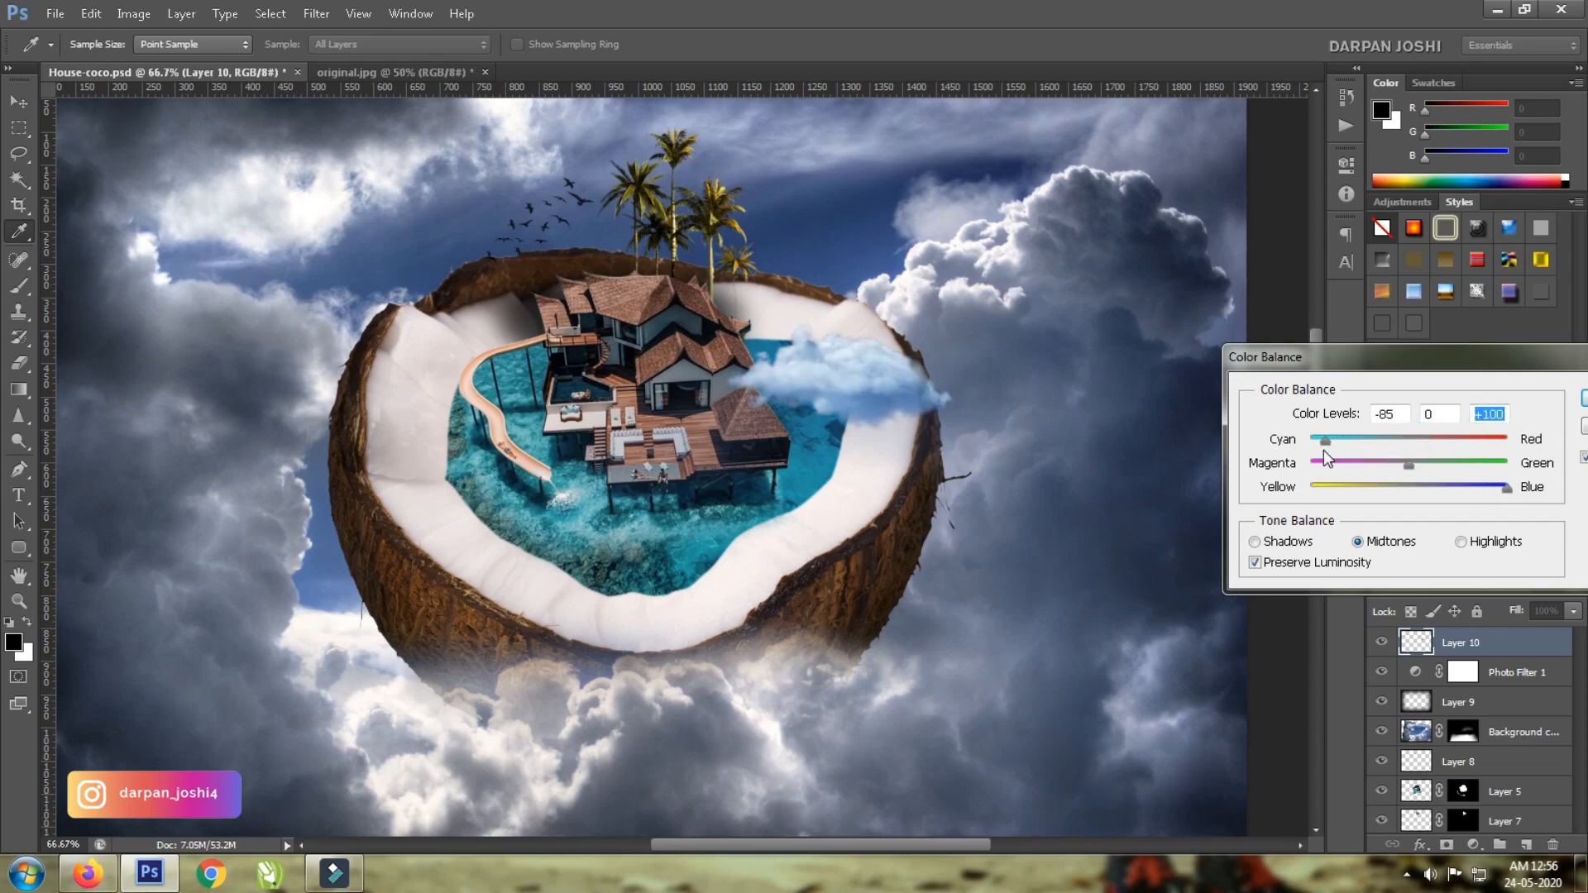
{"action": "left_click", "coordinate": [1583, 398]}
Reduce the small cloud layer's vibrance to -70 with a Vibrance adjustment.
{"action": "left_click", "coordinate": [133, 14]}
{"action": "mouse_move", "coordinate": [178, 71]}
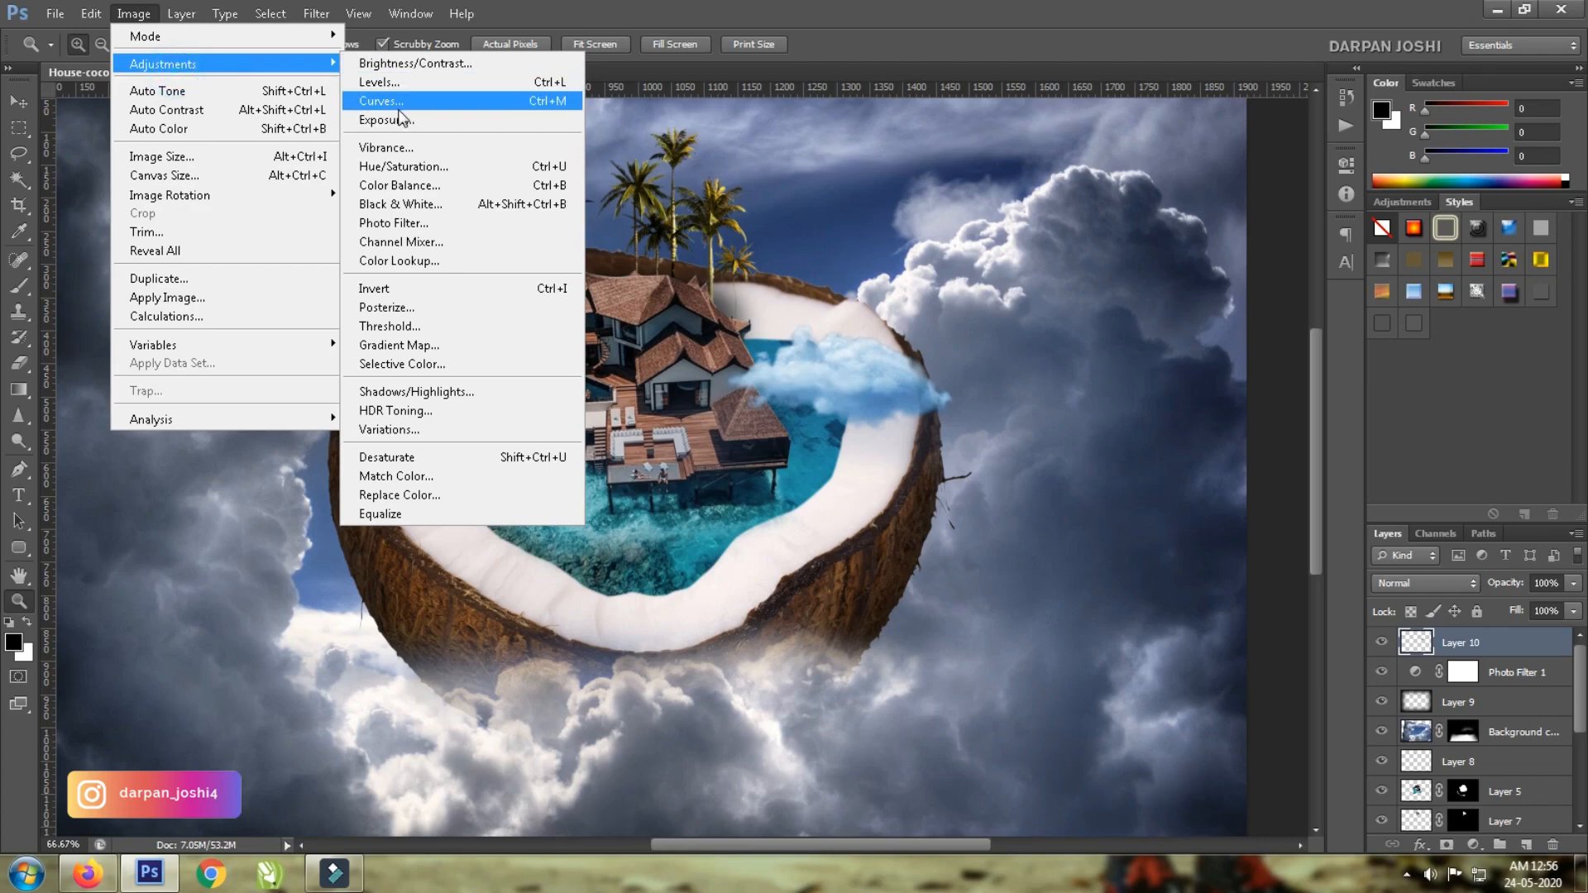
{"action": "left_click", "coordinate": [386, 148]}
{"action": "left_click_drag", "start_coordinate": [1029, 243], "coordinate": [960, 241]}
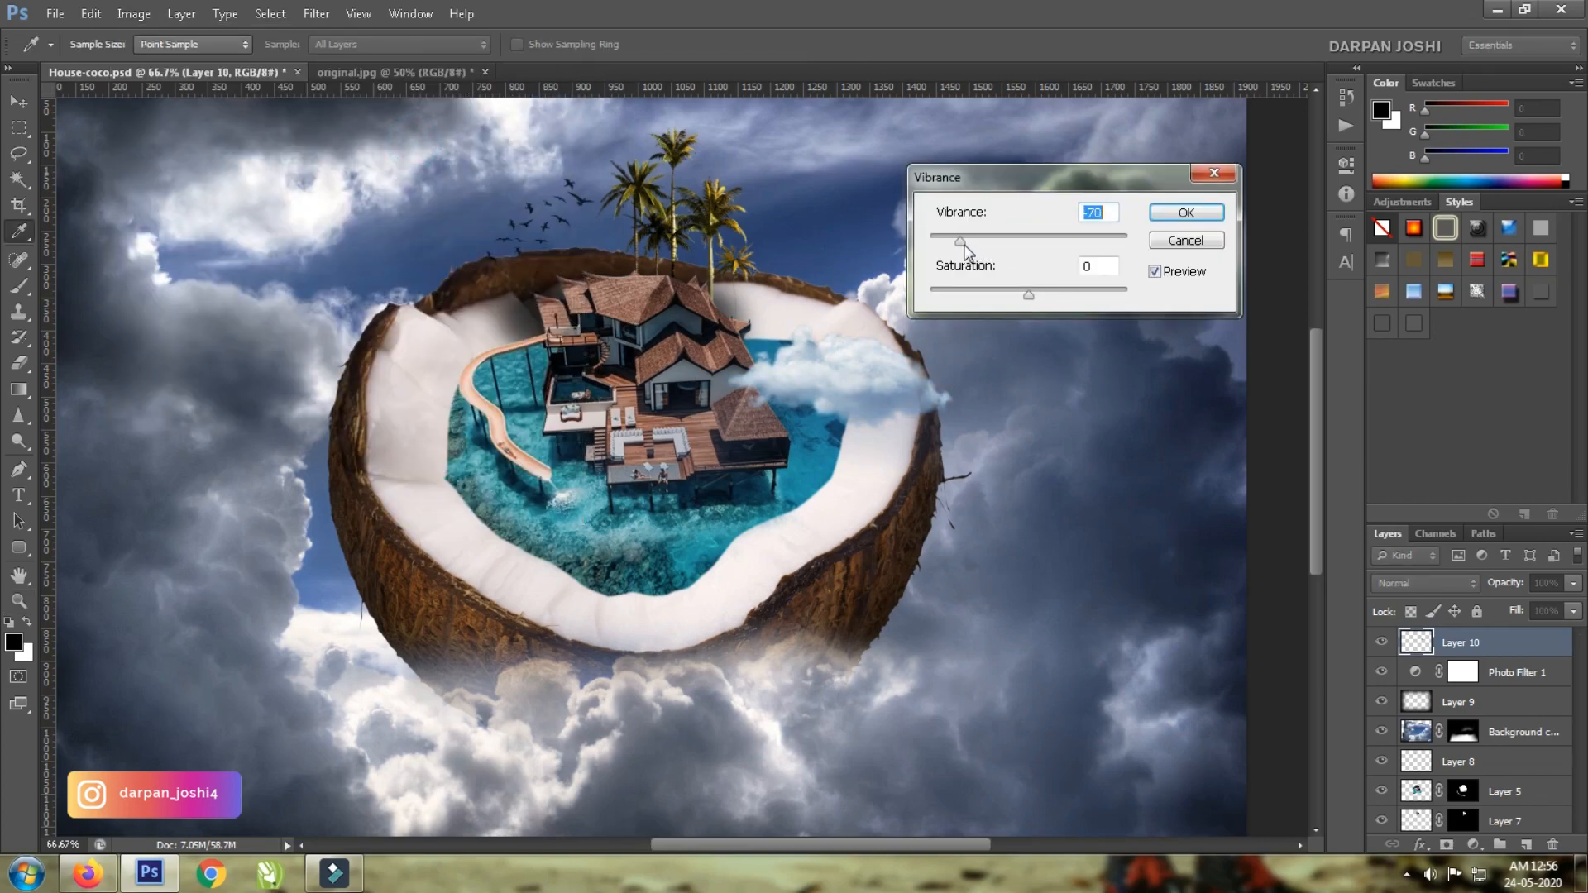
{"action": "left_click", "coordinate": [1174, 213]}
{"action": "right_click", "coordinate": [718, 421]}
{"action": "left_click", "coordinate": [769, 428]}
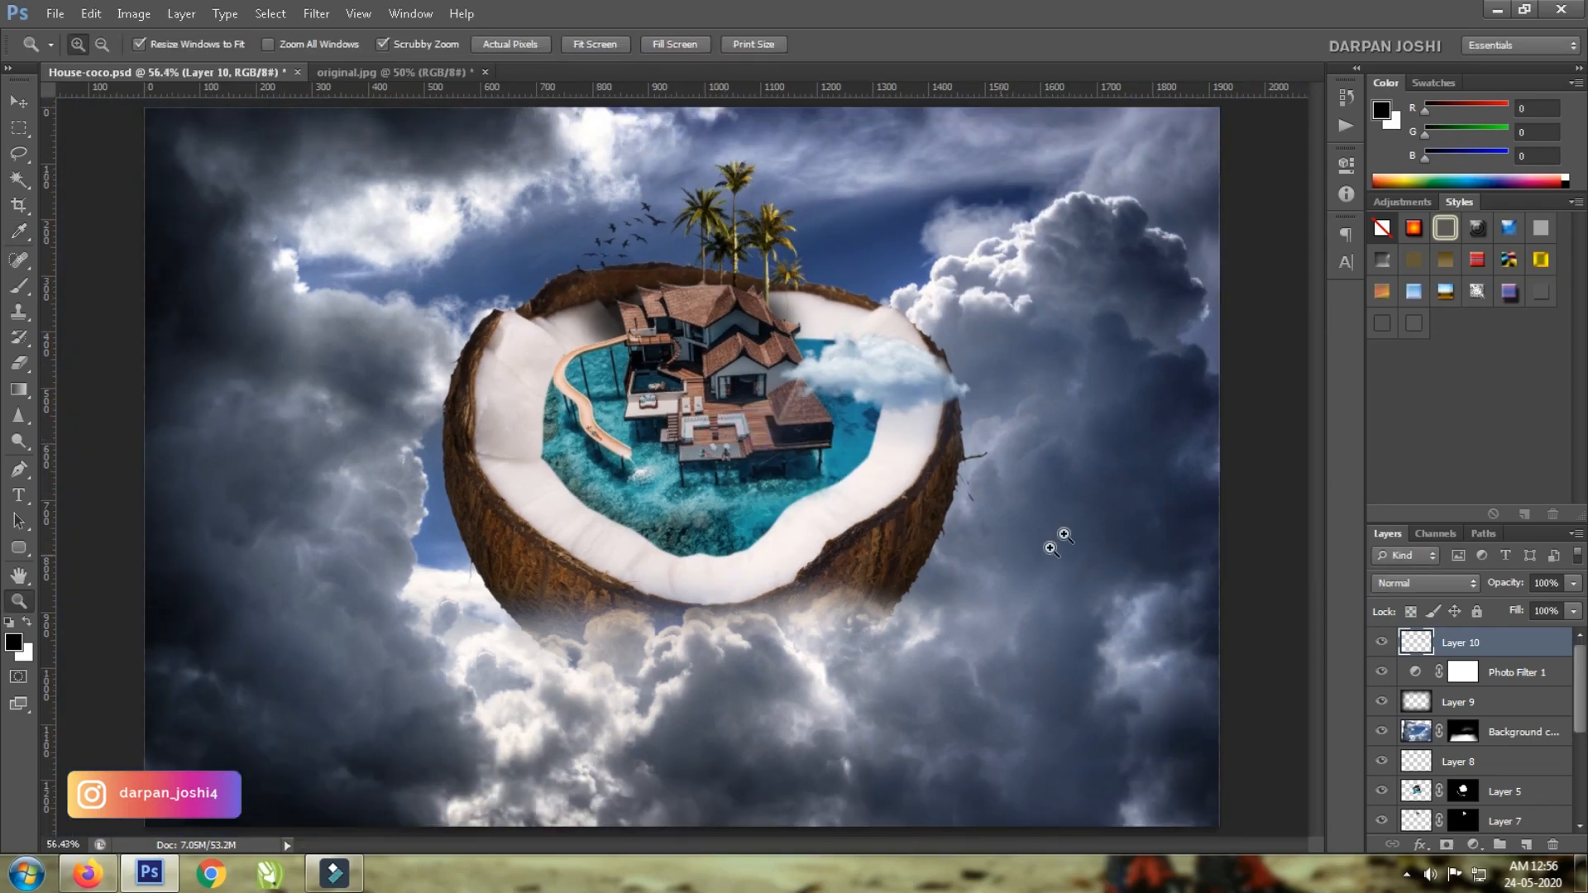
Move the small cloud slightly down and toward the villa so it overlaps the roof's edge.
{"action": "left_click", "coordinate": [1018, 383]}
{"action": "key", "text": "v"}
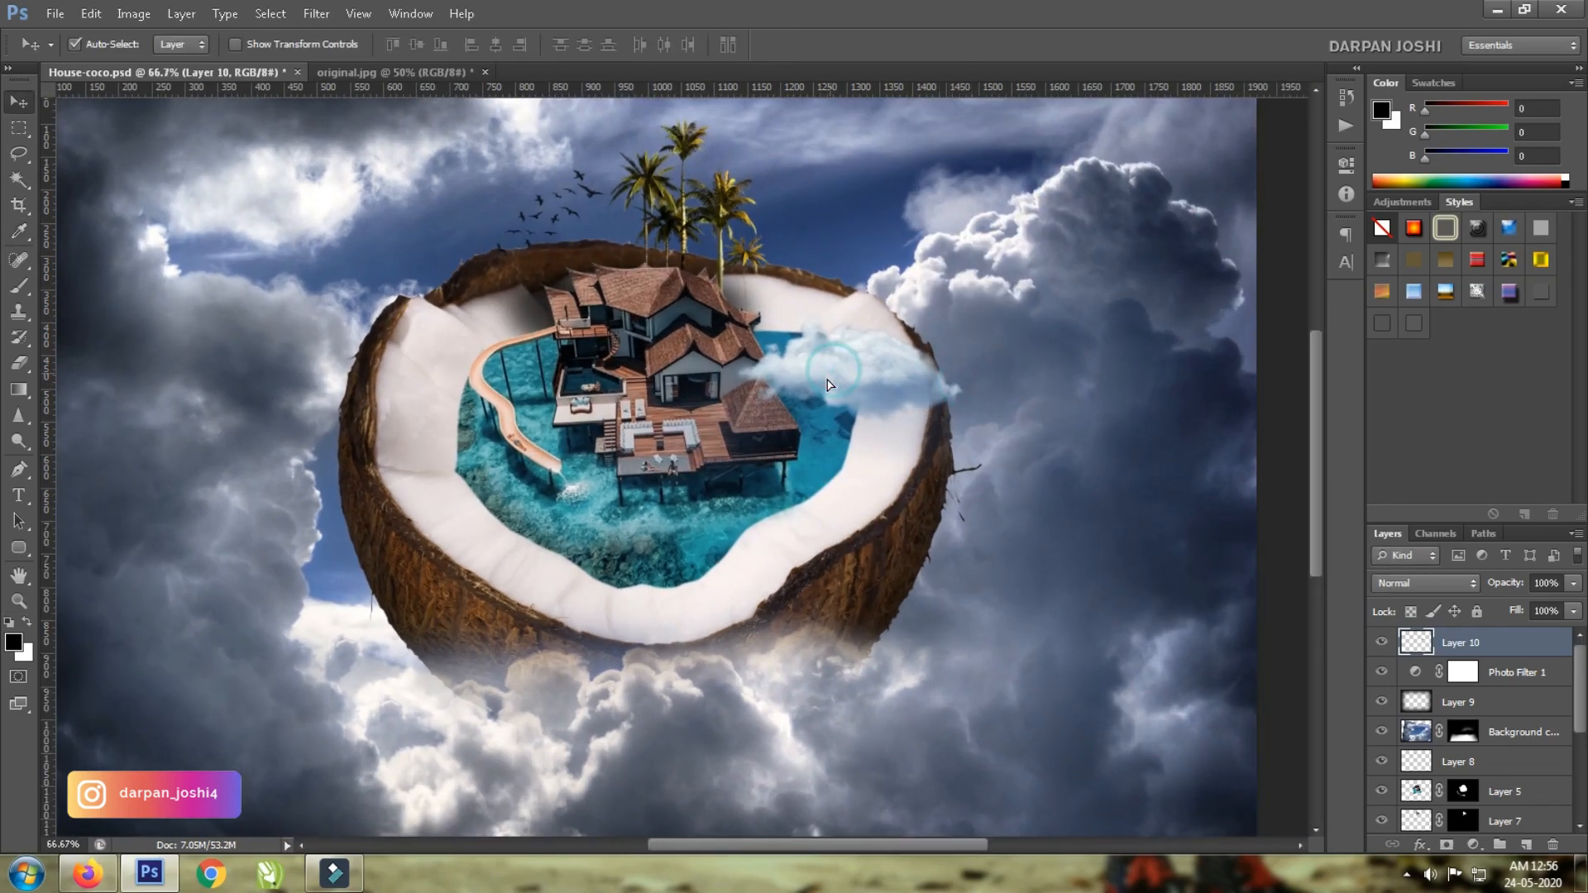
{"action": "left_click_drag", "start_coordinate": [827, 385], "coordinate": [817, 402]}
{"action": "key", "text": "z"}
{"action": "right_click", "coordinate": [814, 350]}
{"action": "left_click", "coordinate": [865, 359]}
{"action": "left_click", "coordinate": [924, 401]}
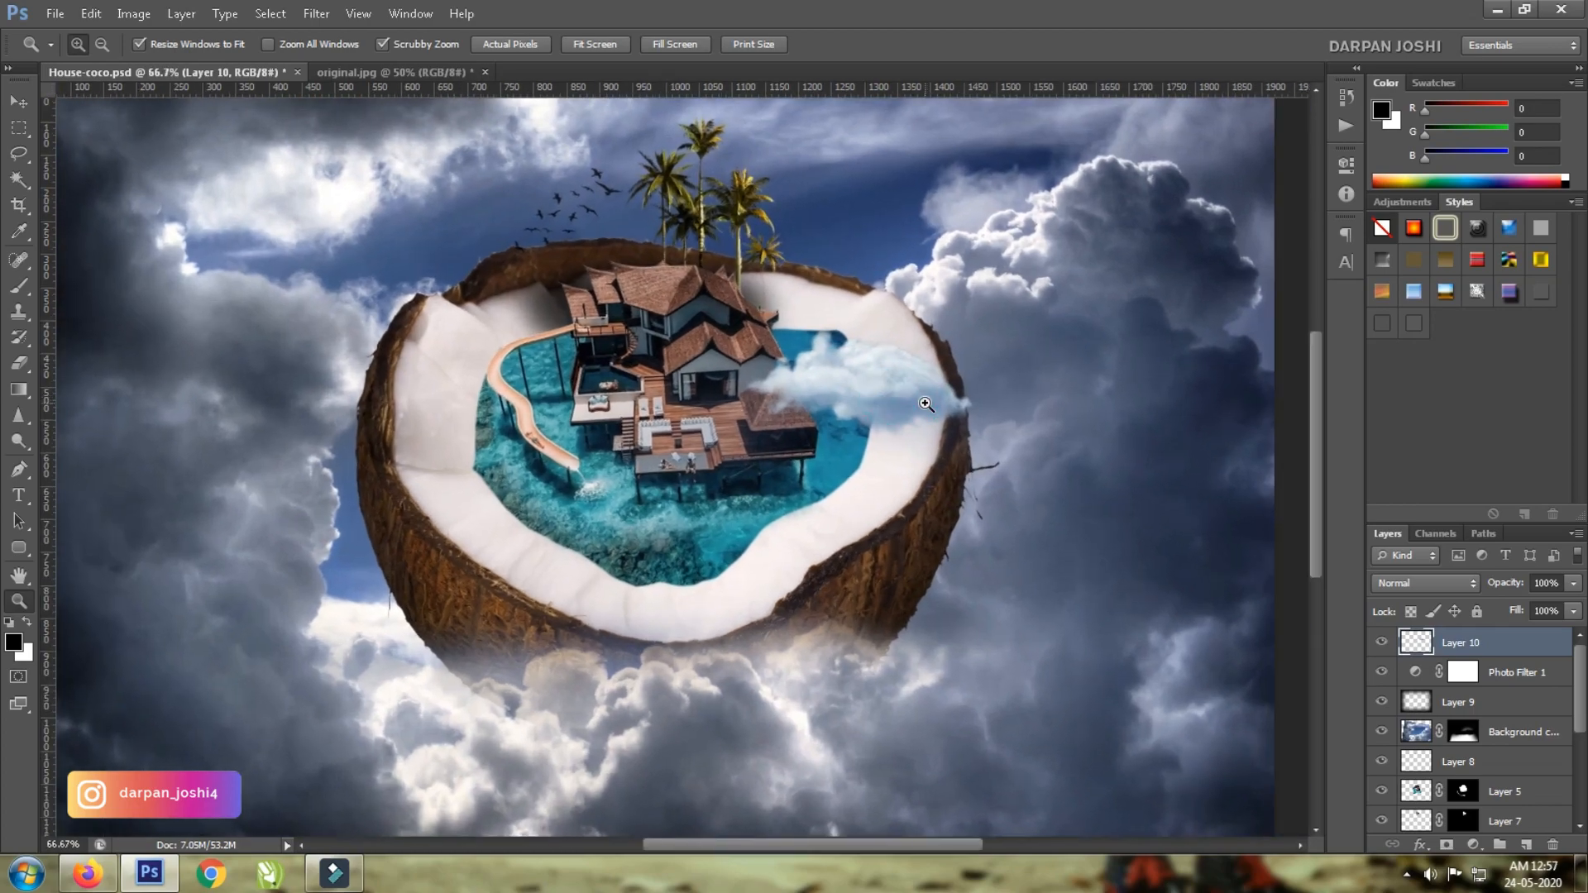
{"action": "right_click", "coordinate": [841, 385]}
{"action": "left_click", "coordinate": [889, 393]}
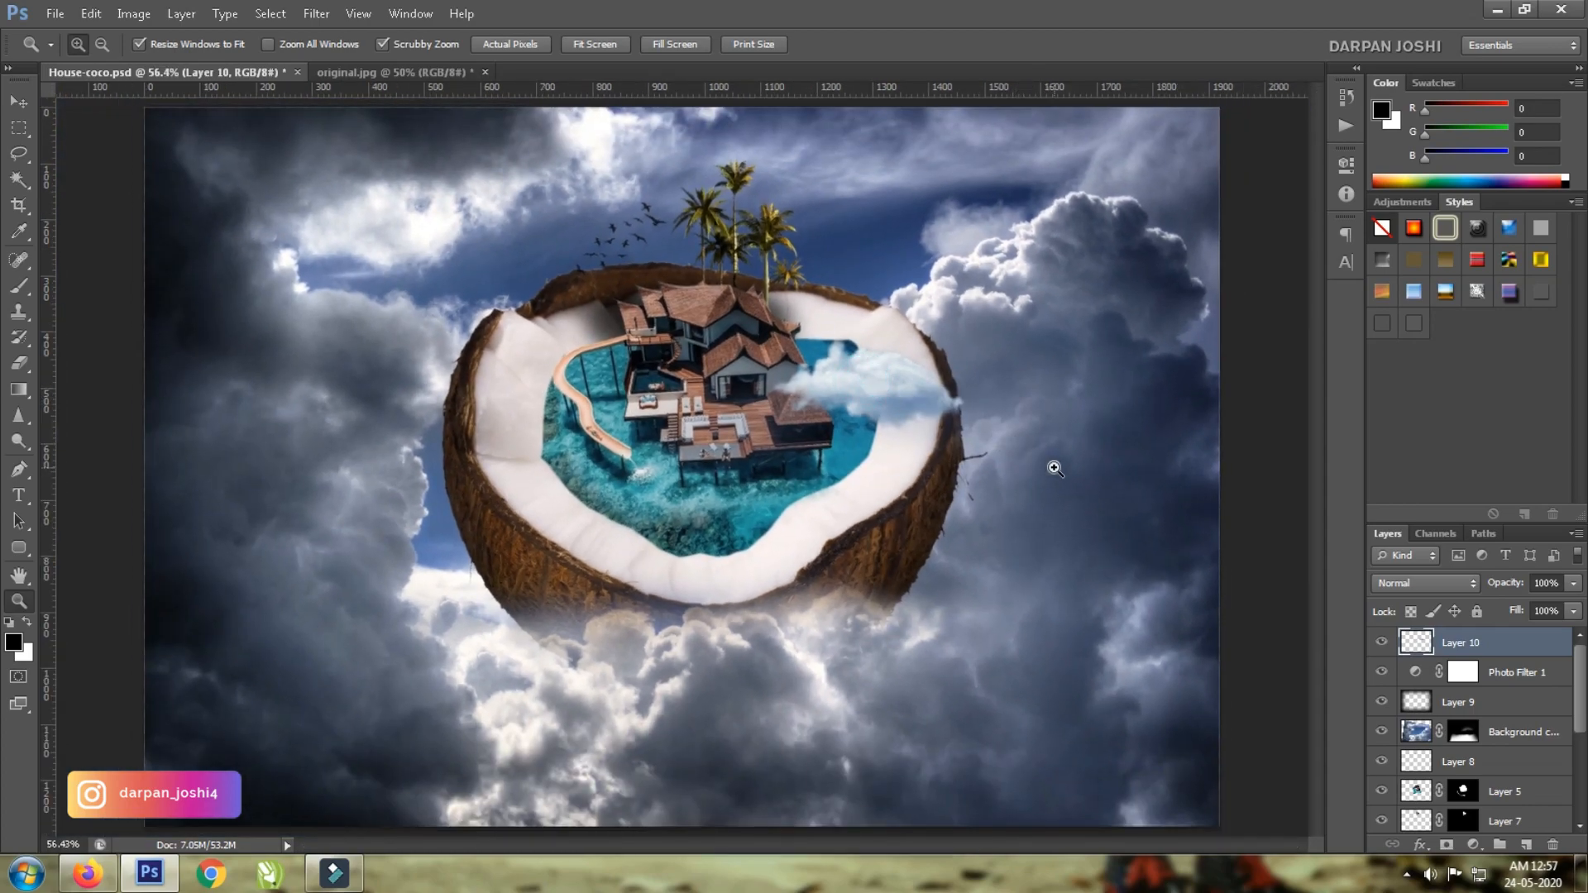
Add a text layer with the artist's first name over the dark clouds near the image's lower-right corner.
{"action": "double_click", "coordinate": [1105, 809]}
{"action": "left_click_drag", "start_coordinate": [1095, 772], "coordinate": [857, 588]}
{"action": "key", "text": "t"}
{"action": "left_click", "coordinate": [718, 483]}
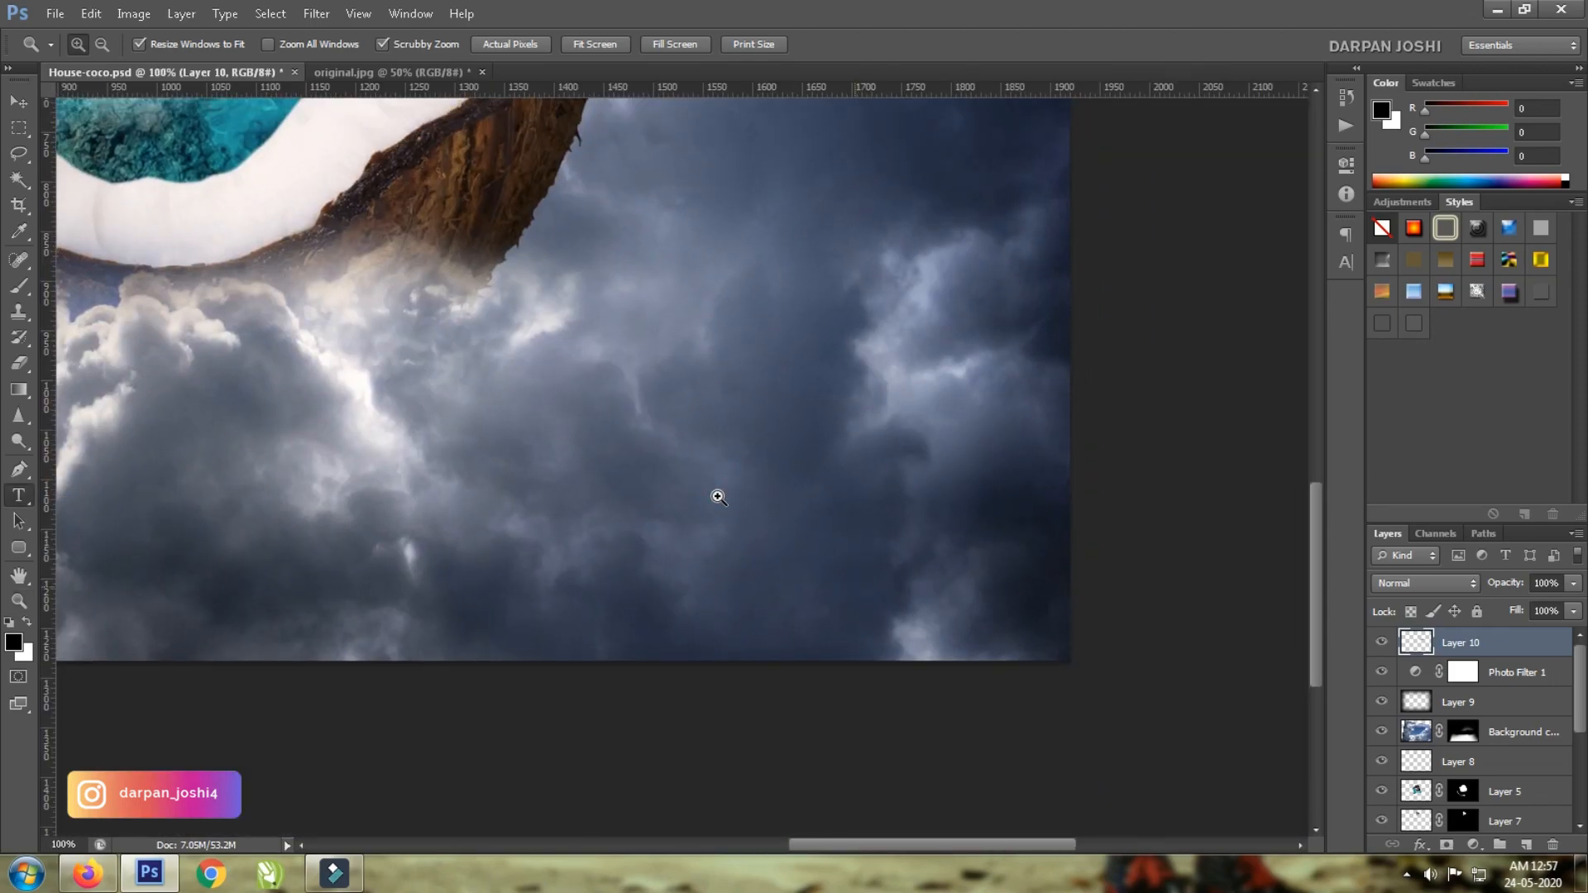
{"action": "key", "text": "ctrl+s"}
{"action": "left_click", "coordinate": [723, 482]}
{"action": "type", "text": "DARPAN"}
Set the first-name text's color to white and its font to the Jullian script typeface.
{"action": "key", "text": "ctrl+a"}
{"action": "left_click", "coordinate": [635, 45]}
{"action": "left_click", "coordinate": [1159, 669]}
{"action": "left_click", "coordinate": [212, 45]}
{"action": "left_click", "coordinate": [175, 44]}
{"action": "type", "text": "jullian"}
{"action": "left_click", "coordinate": [1345, 263]}
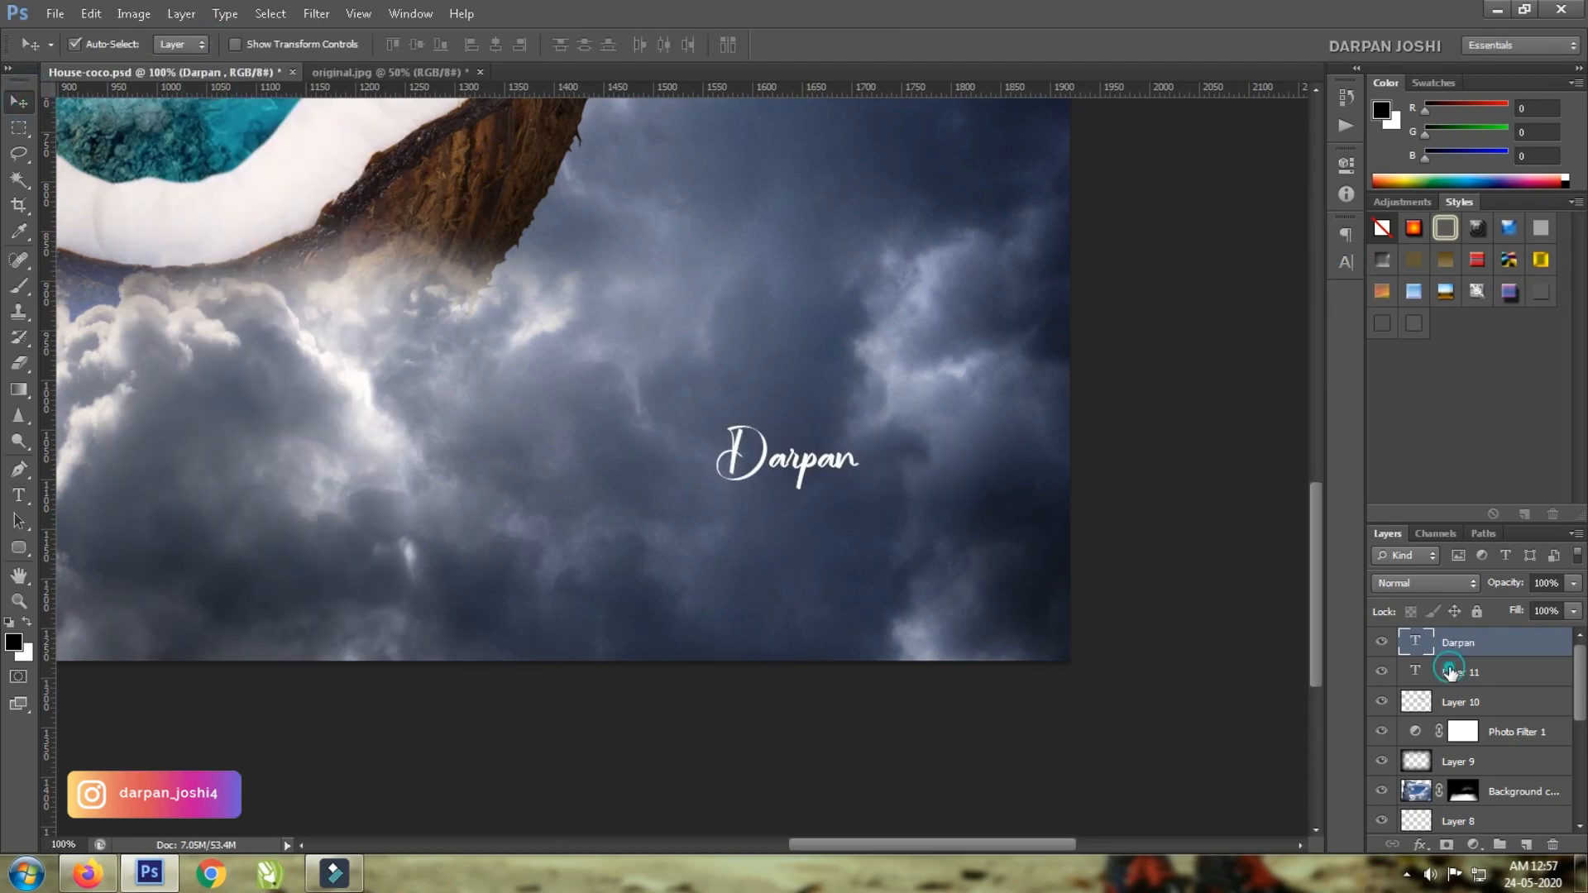
Duplicate the first-name text, change the copy to the artist's surname, and arrange both as a two-line signature in the image's lower-right corner.
{"action": "key", "text": "v"}
{"action": "key", "text": "ctrl+j"}
{"action": "left_click_drag", "start_coordinate": [849, 478], "coordinate": [914, 571]}
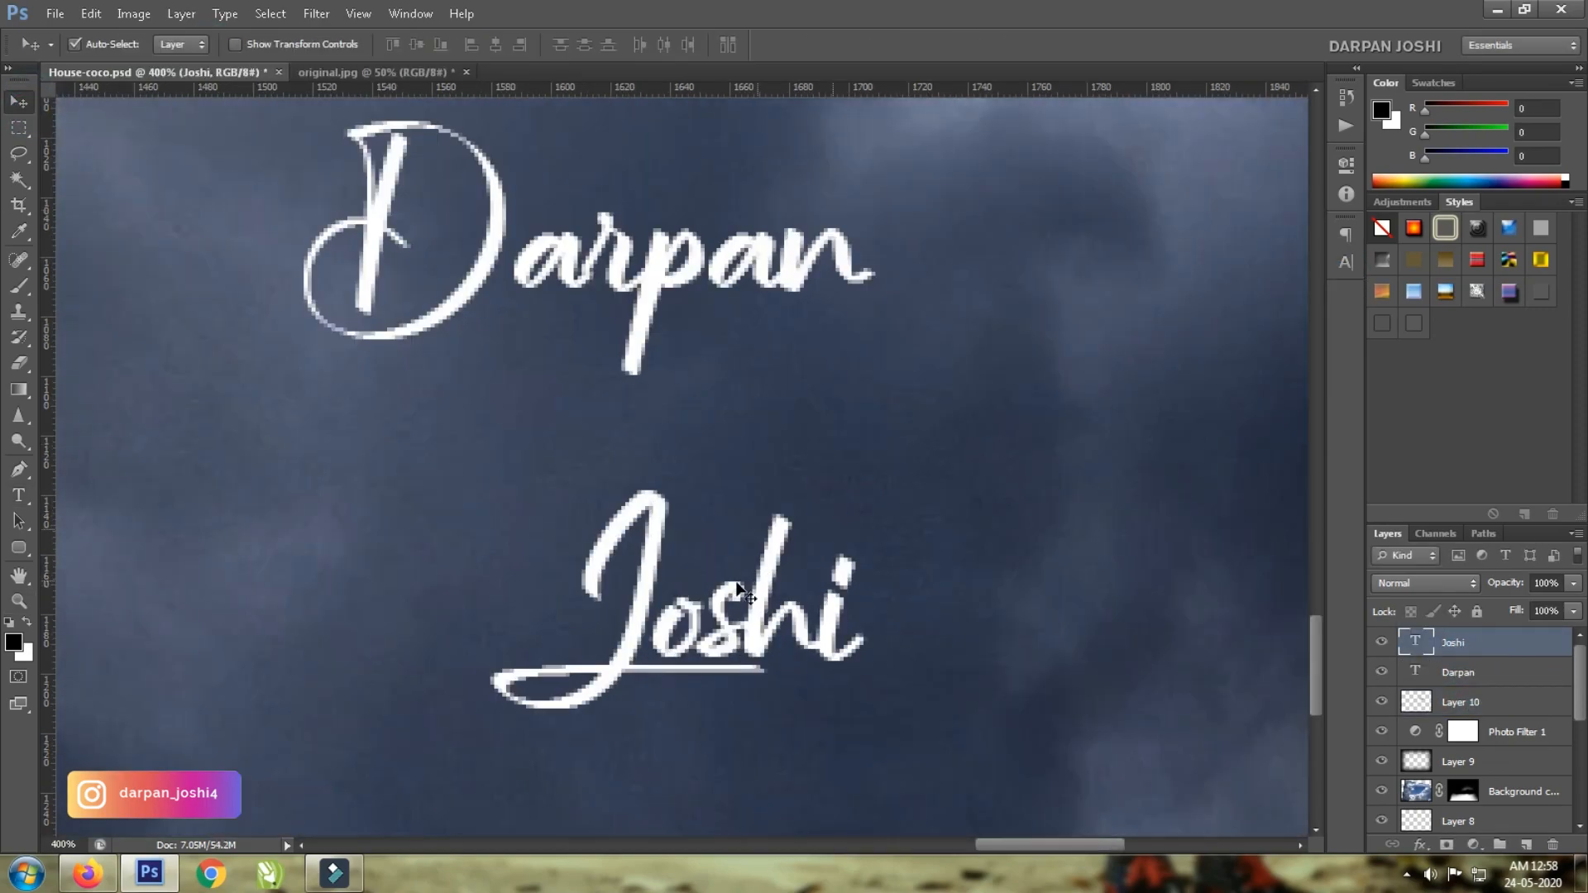
{"action": "right_click", "coordinate": [740, 377]}
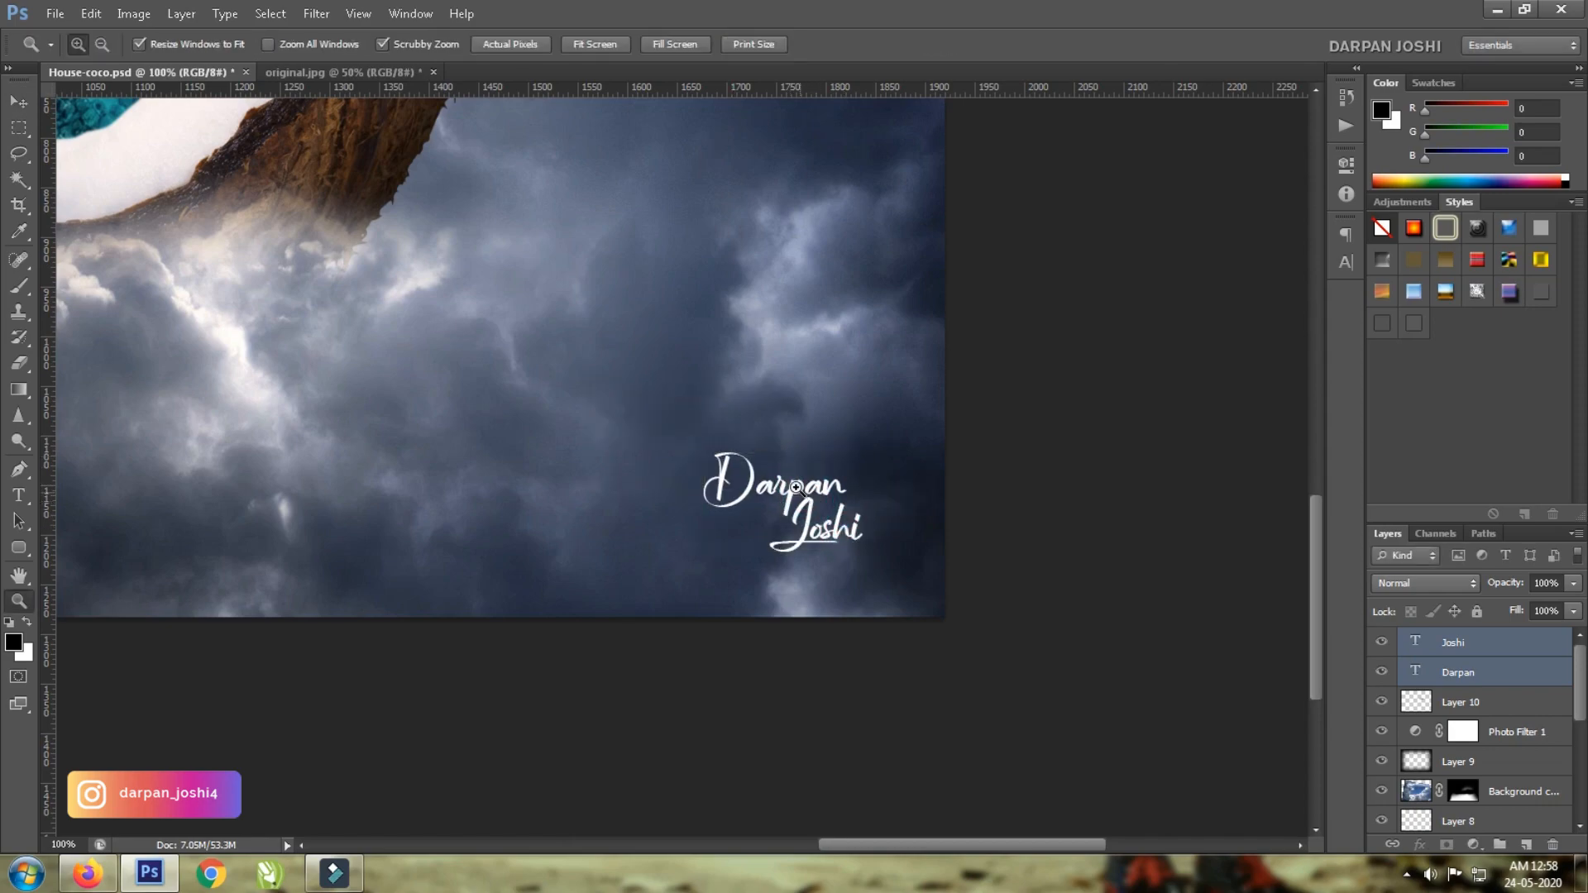
{"action": "key", "text": "ctrl+0"}
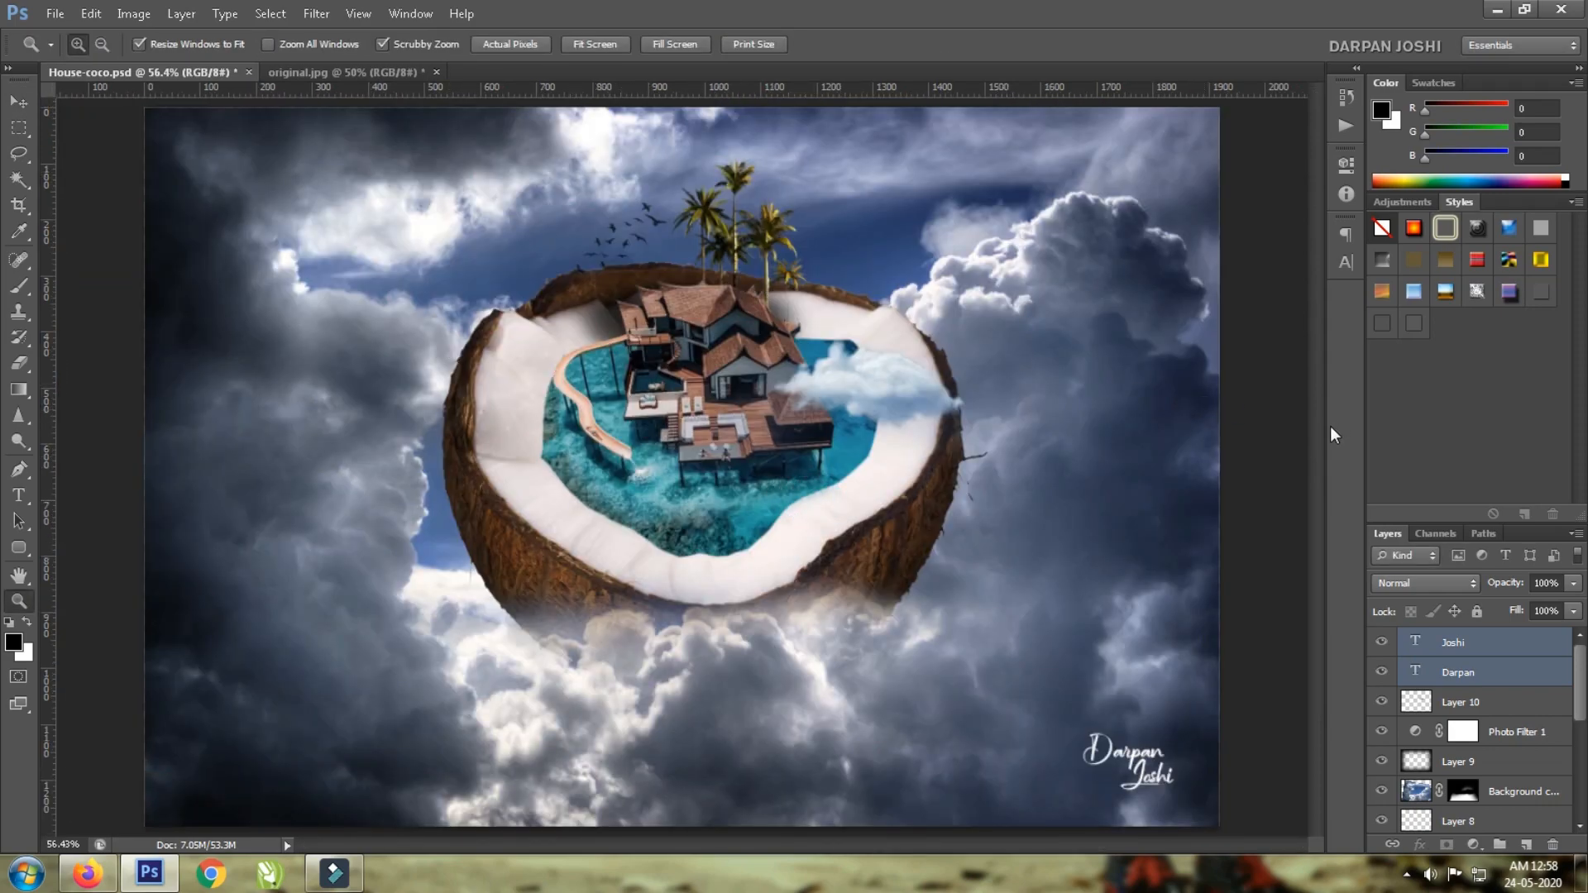